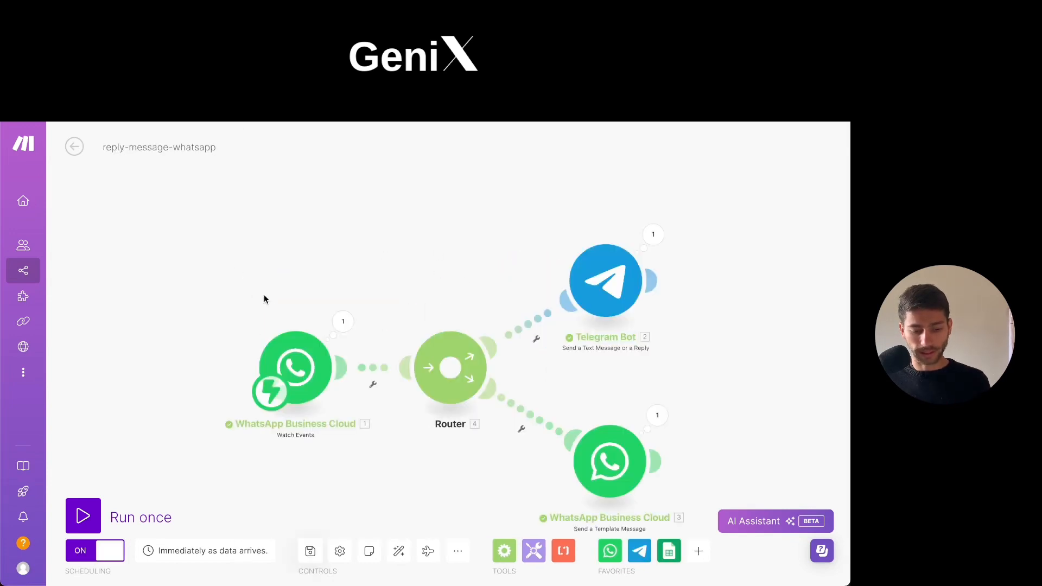
{"action": "left_click_drag", "start_coordinate": [282, 311], "coordinate": [216, 262]}
{"action": "scroll", "coordinate": [186, 311], "scroll_direction": "up", "scroll_amount": 1}
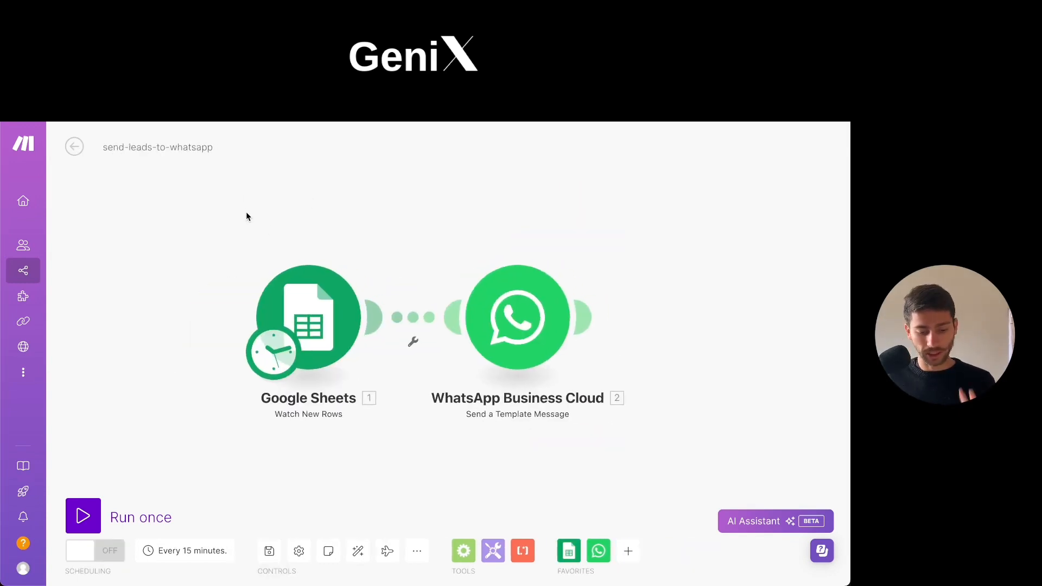
{"action": "scroll", "coordinate": [244, 217], "scroll_direction": "down", "scroll_amount": 1}
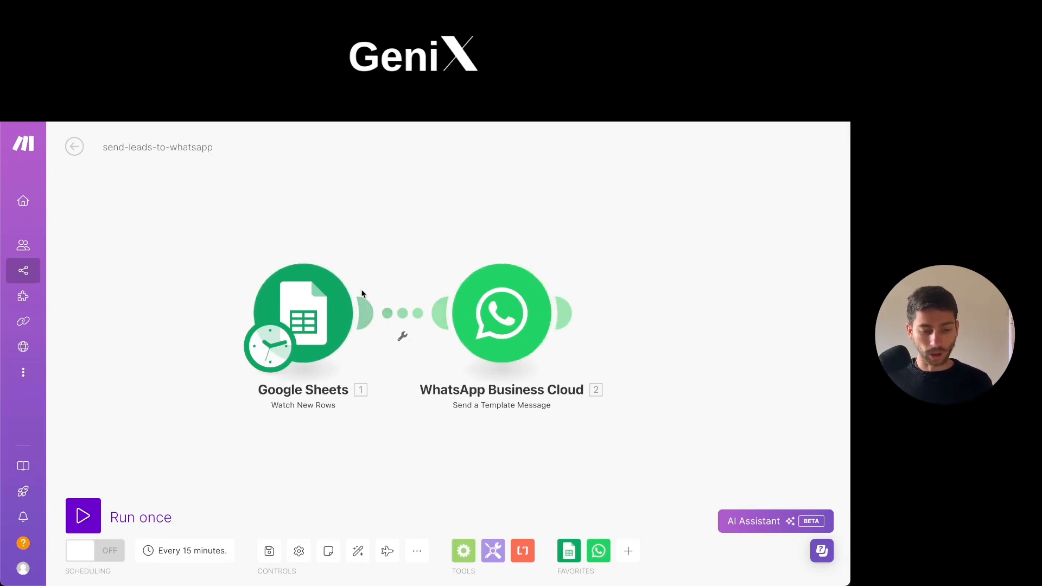
Switch to the may-clients_list spreadsheet in Google Sheets and view its header row and the Drive folder that holds it.
{"action": "left_click", "coordinate": [498, 123]}
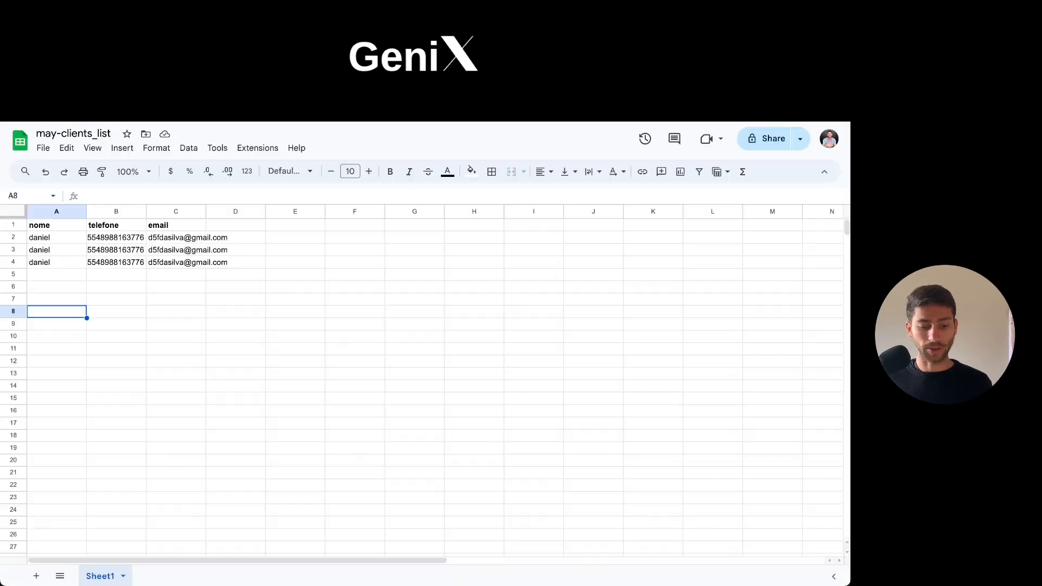
{"action": "left_click_drag", "start_coordinate": [63, 228], "coordinate": [241, 227]}
{"action": "left_click", "coordinate": [276, 351]}
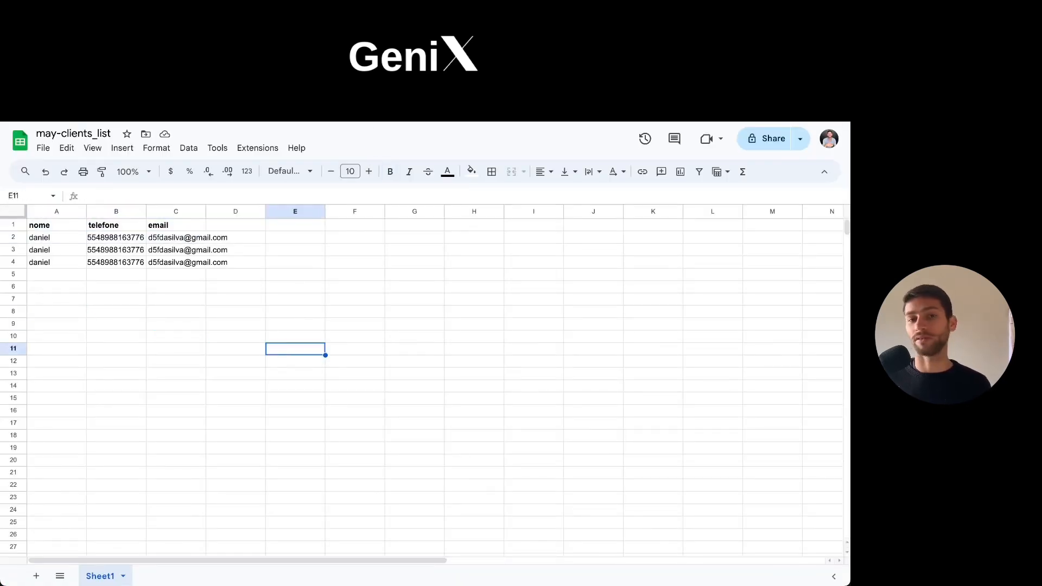
{"action": "left_click", "coordinate": [353, 90]}
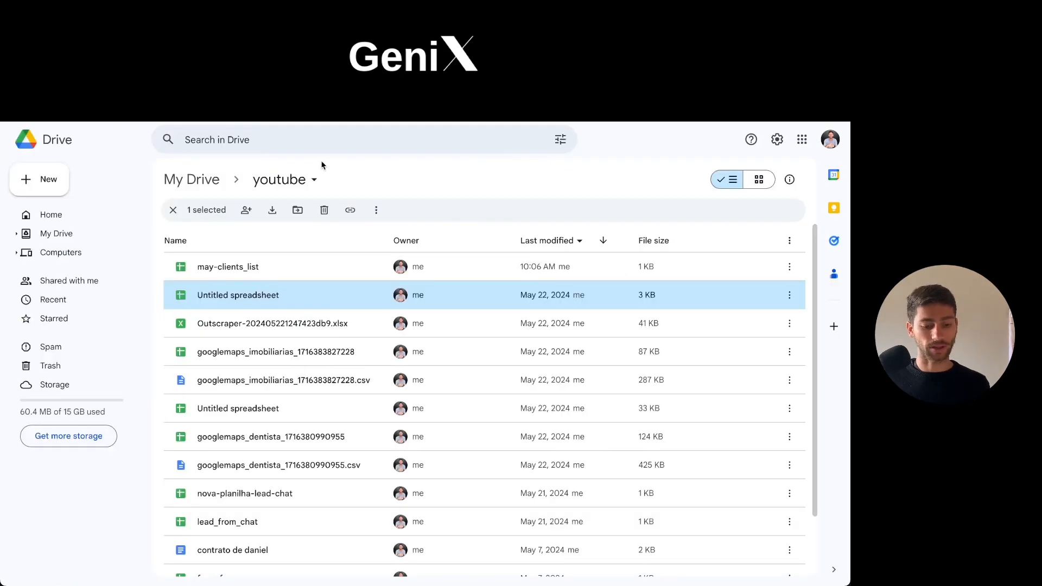
{"action": "left_click", "coordinate": [317, 90]}
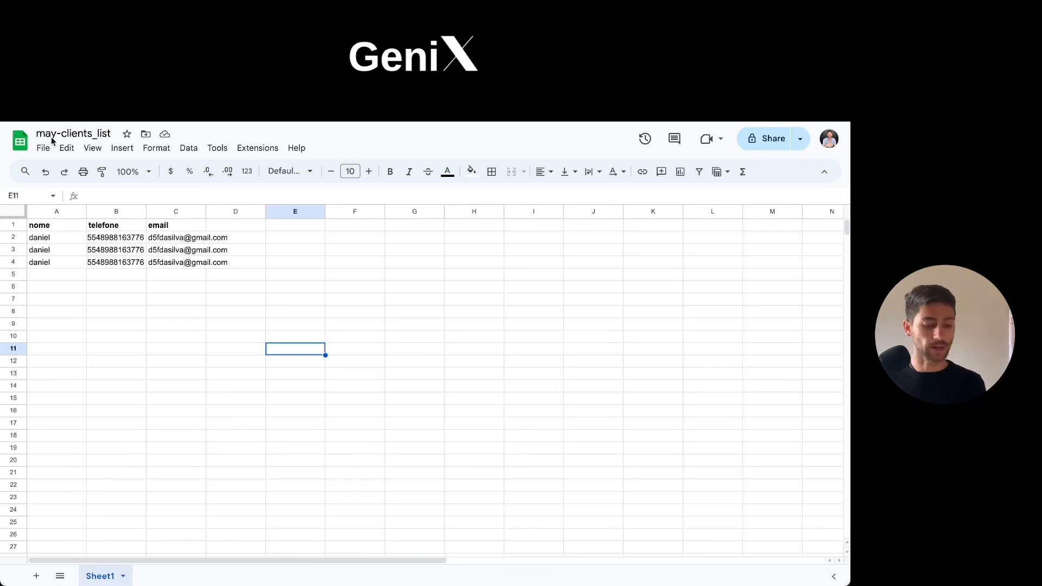
Examine the sample lead rows and the column headers in row 1 of the client list.
{"action": "left_click", "coordinate": [50, 243]}
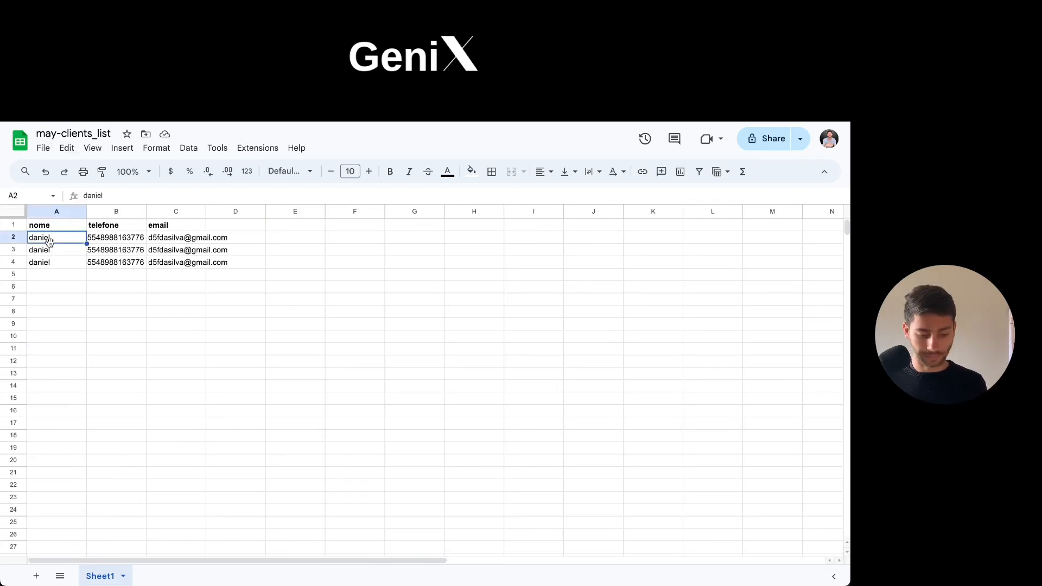
{"action": "left_click_drag", "start_coordinate": [228, 279], "coordinate": [69, 232]}
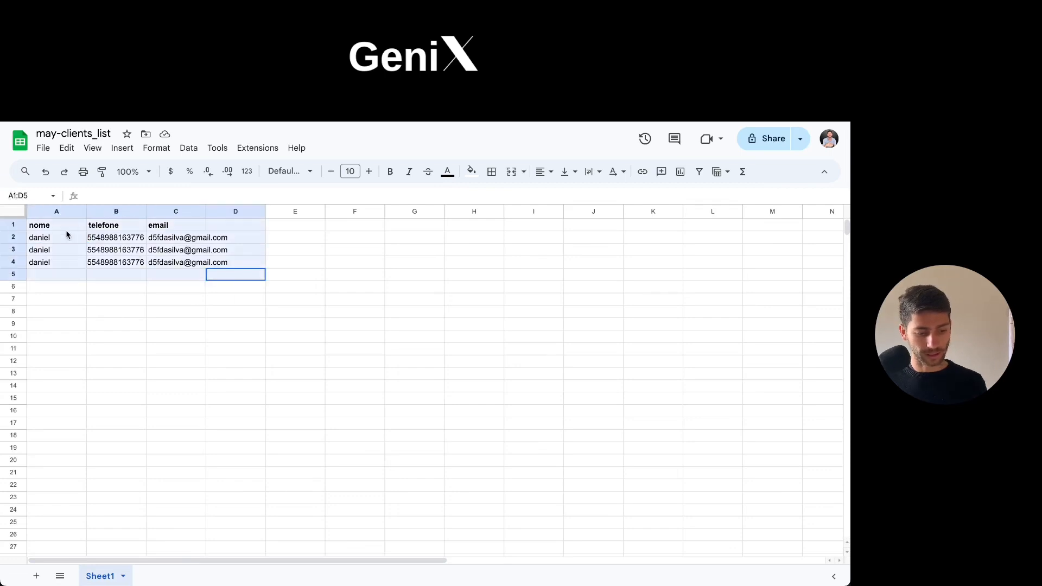
{"action": "key", "text": "ctrl+c"}
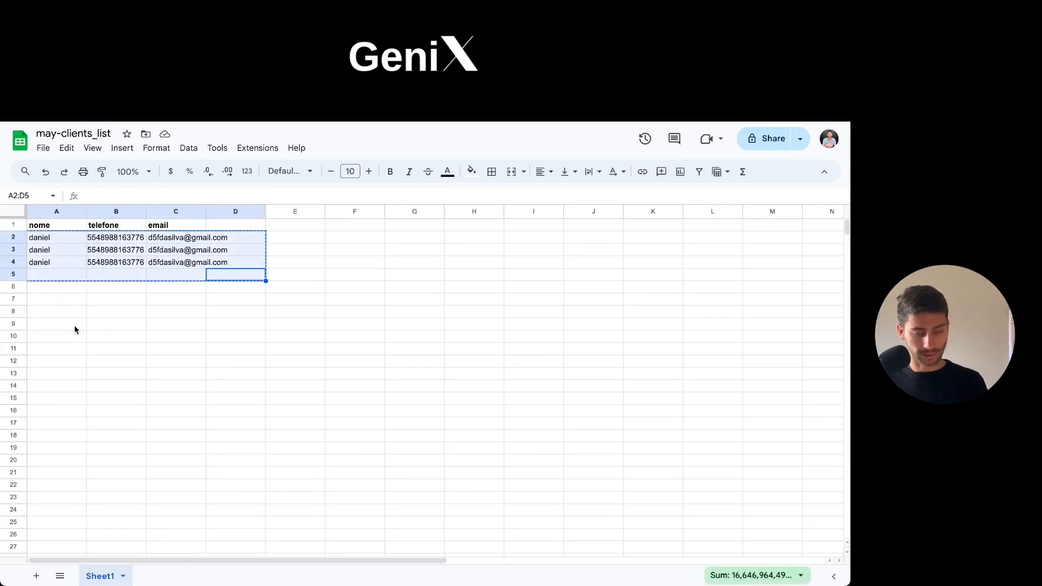
{"action": "left_click", "coordinate": [104, 302]}
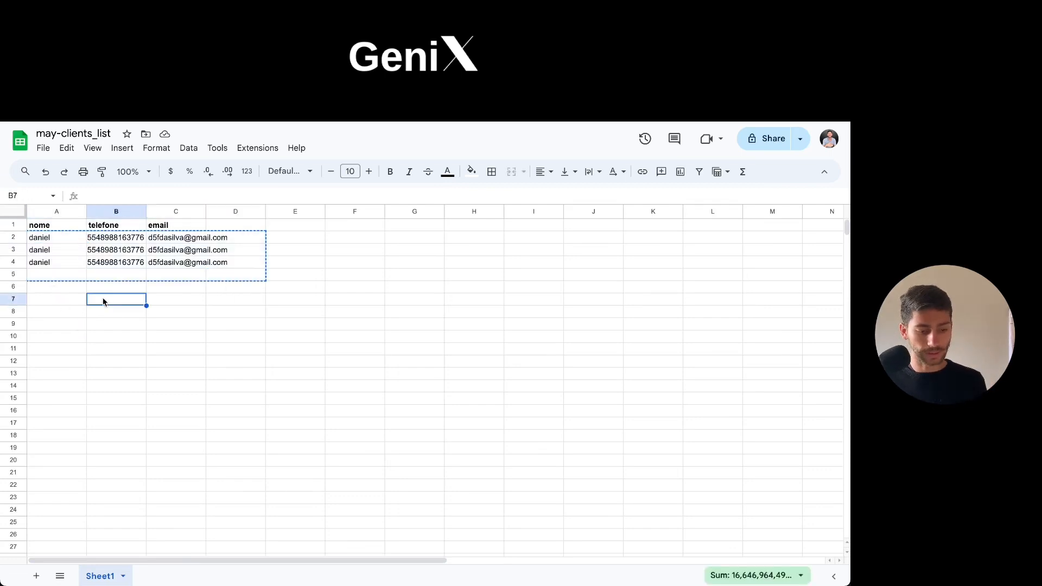
{"action": "left_click", "coordinate": [43, 230]}
{"action": "key", "text": "Right"}
{"action": "left_click", "coordinate": [55, 226]}
{"action": "left_click", "coordinate": [9, 218]}
{"action": "left_click", "coordinate": [42, 226]}
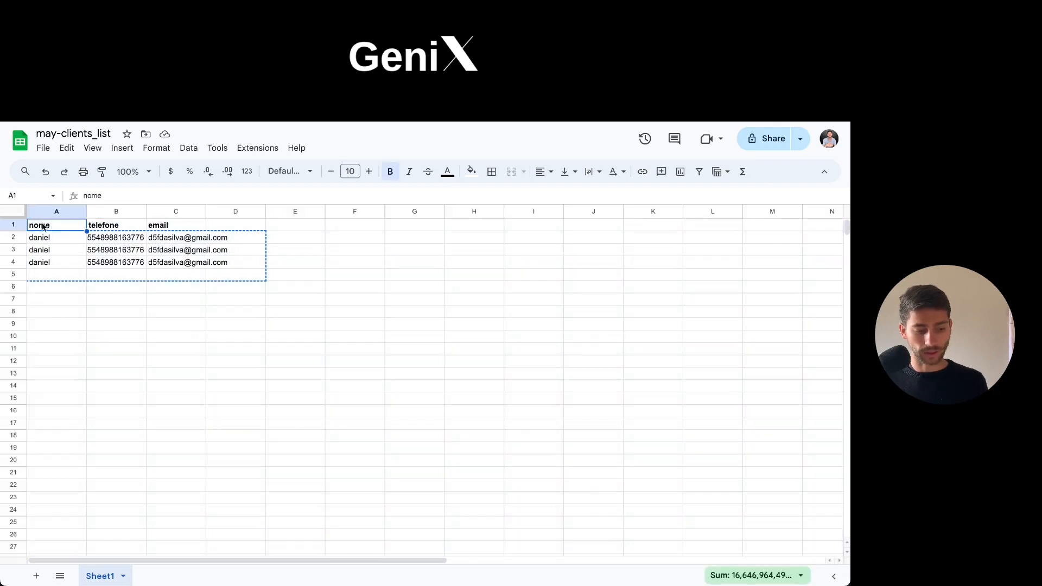
{"action": "left_click", "coordinate": [11, 226]}
{"action": "left_click", "coordinate": [78, 251]}
{"action": "left_click", "coordinate": [63, 227]}
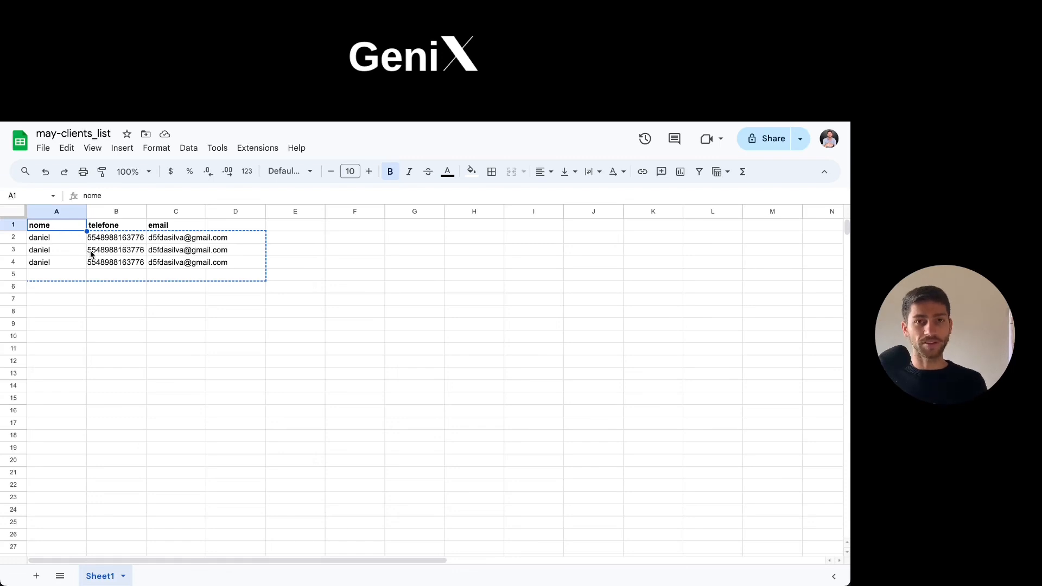
Add the column header "imovel" in cell D1.
{"action": "left_click", "coordinate": [223, 226]}
{"action": "key", "text": "Escape"}
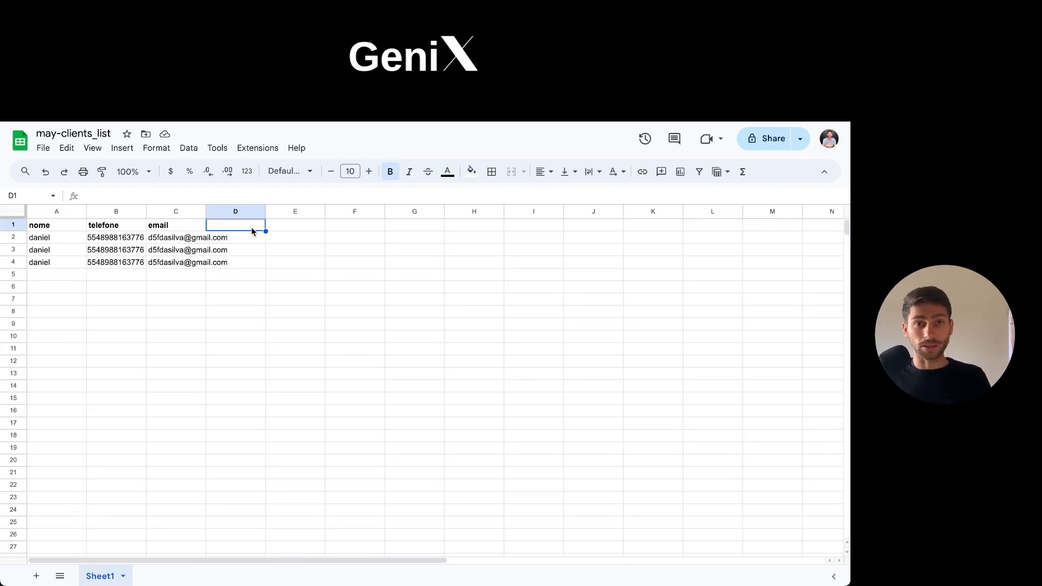
{"action": "type", "text": "imobe"}
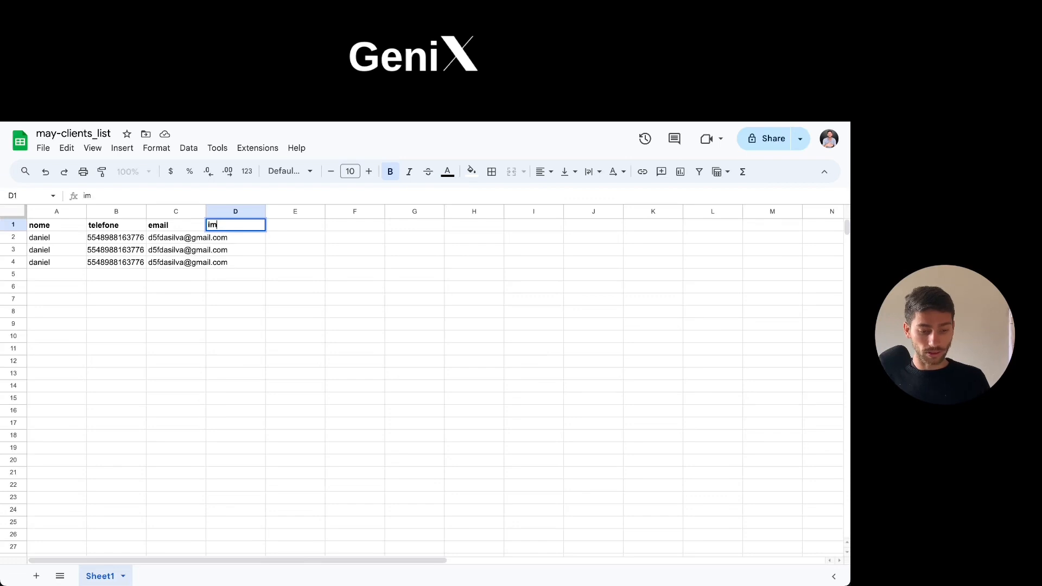
{"action": "key", "text": "BackSpace"}
{"action": "key", "text": "BackSpace"}
{"action": "type", "text": "vel"}
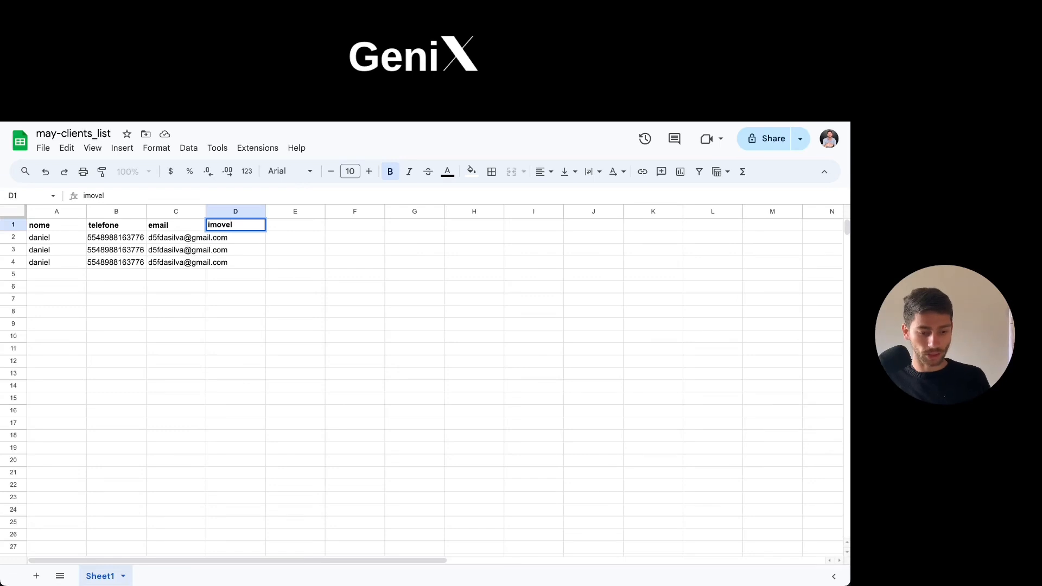
{"action": "key", "text": "Return"}
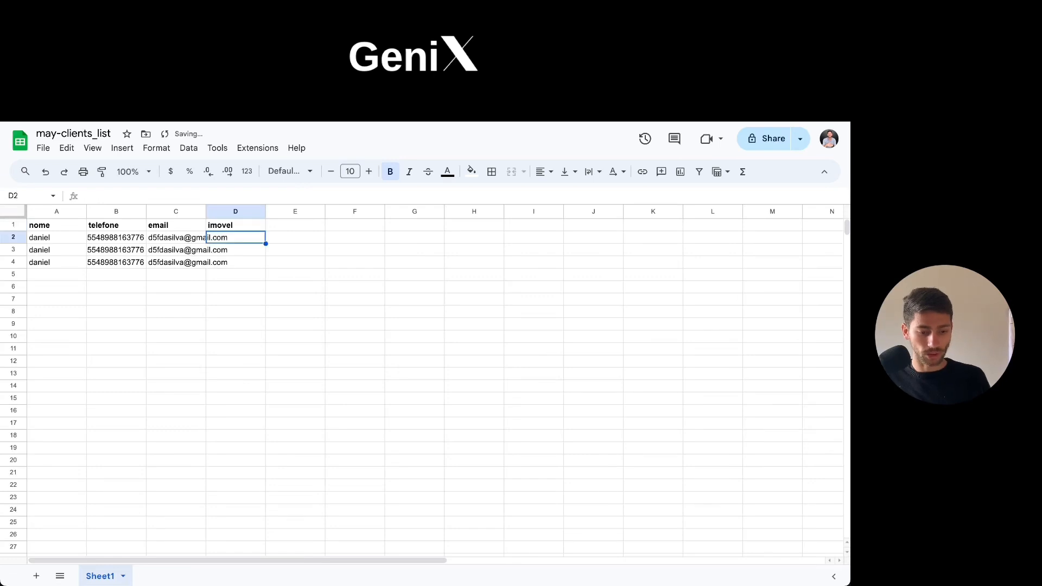
Enter "barra da lagoa classic" as the first lead's property in cell D2.
{"action": "type", "text": "barra"}
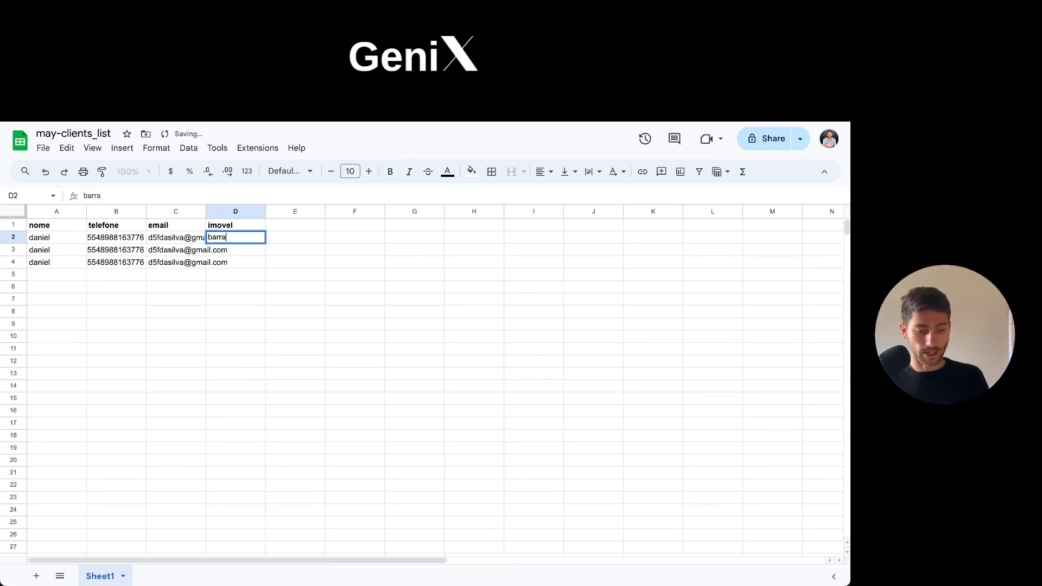
{"action": "type", "text": " da lagoa cla"}
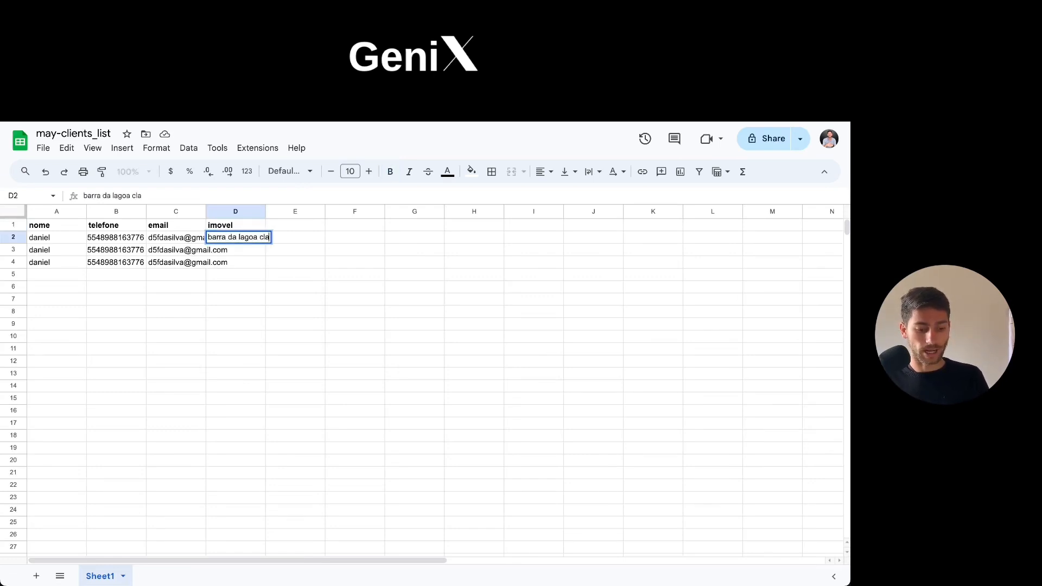
{"action": "type", "text": "ssic"}
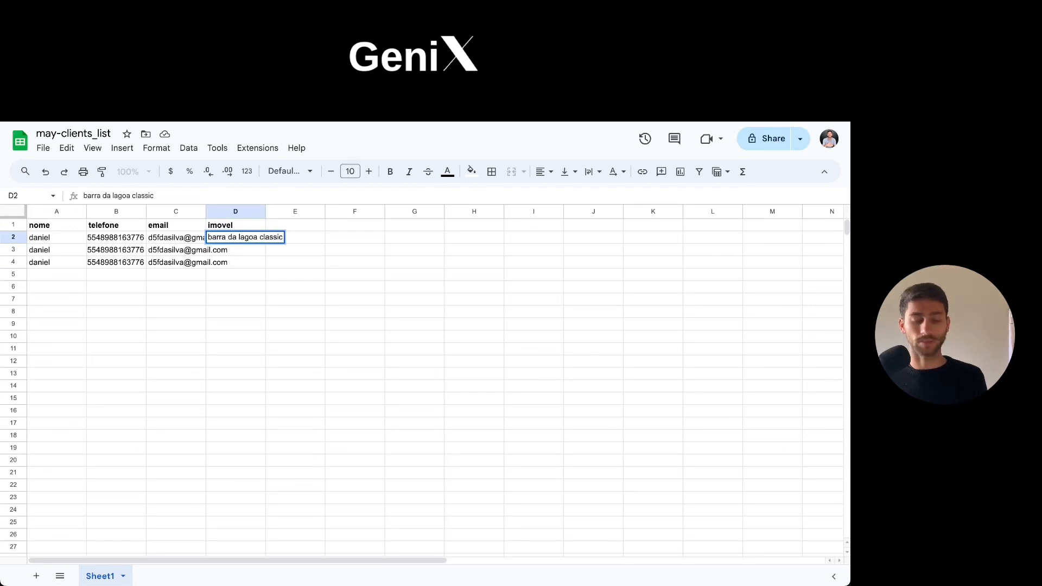
{"action": "key", "text": "Tab"}
Add the column header "url-site" in cell E1 and make it bold.
{"action": "key", "text": "Up"}
{"action": "type", "text": "url"}
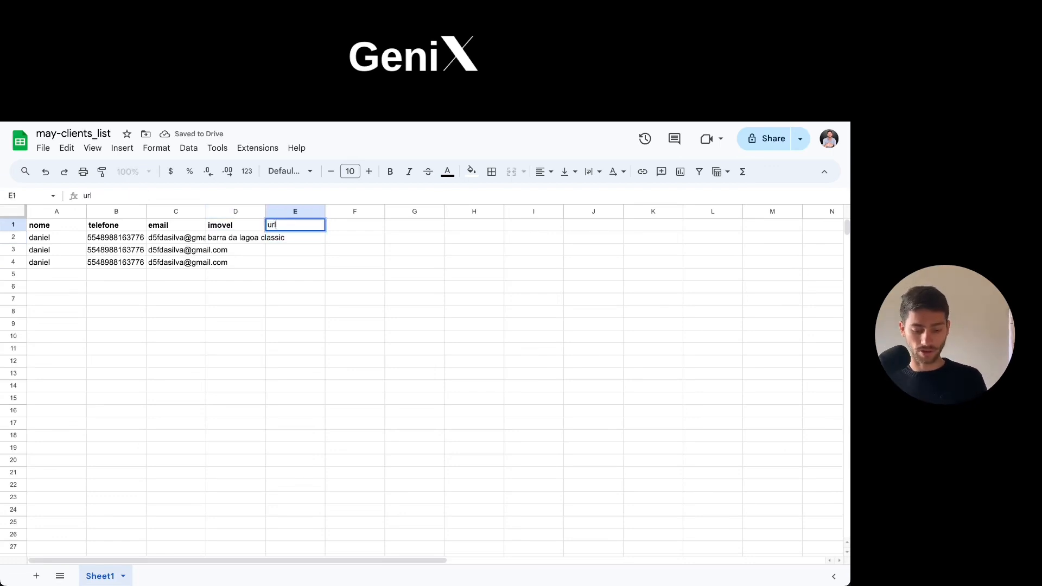
{"action": "type", "text": "-site"}
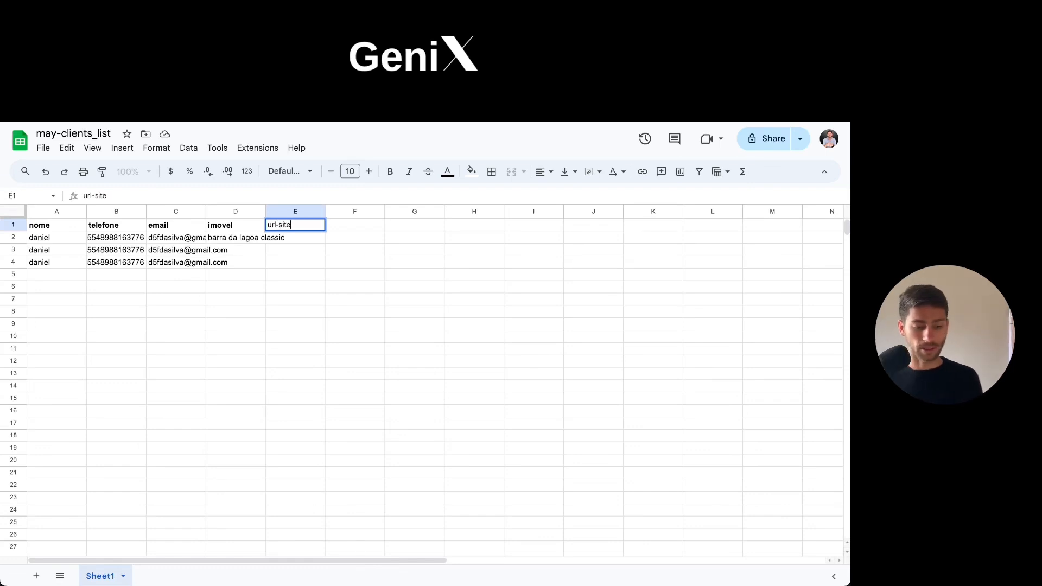
{"action": "key", "text": "ctrl+b"}
{"action": "key", "text": "Tab"}
{"action": "key", "text": "Left"}
{"action": "key", "text": "ctrl+b"}
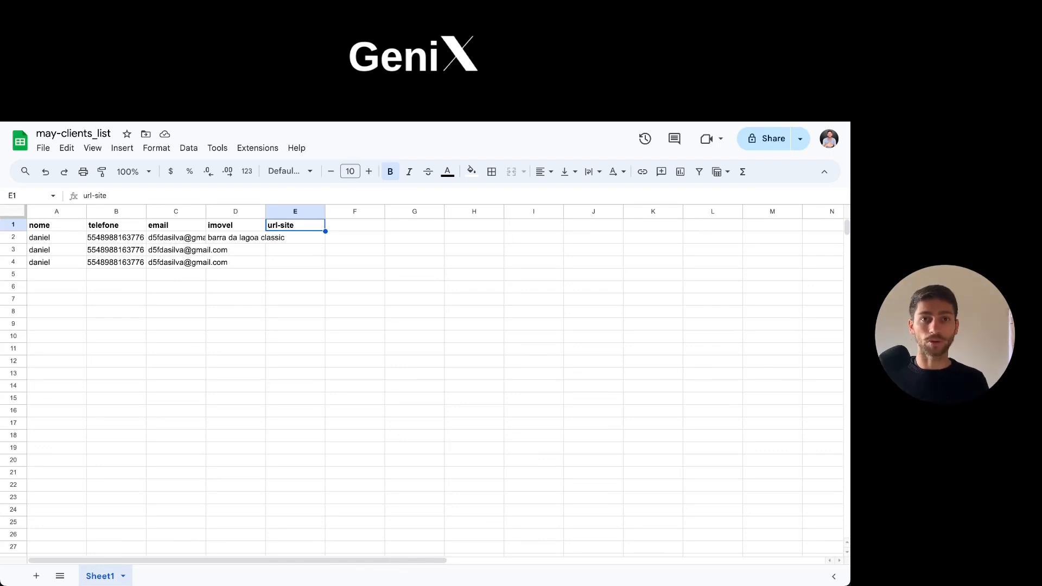
Review the first lead's phone, email and property cells and the new headers, and return to the send-leads-to-whatsapp scenario in Make.
{"action": "key", "text": "Down"}
{"action": "key", "text": "Left"}
{"action": "key", "text": "Left"}
{"action": "key", "text": "Right"}
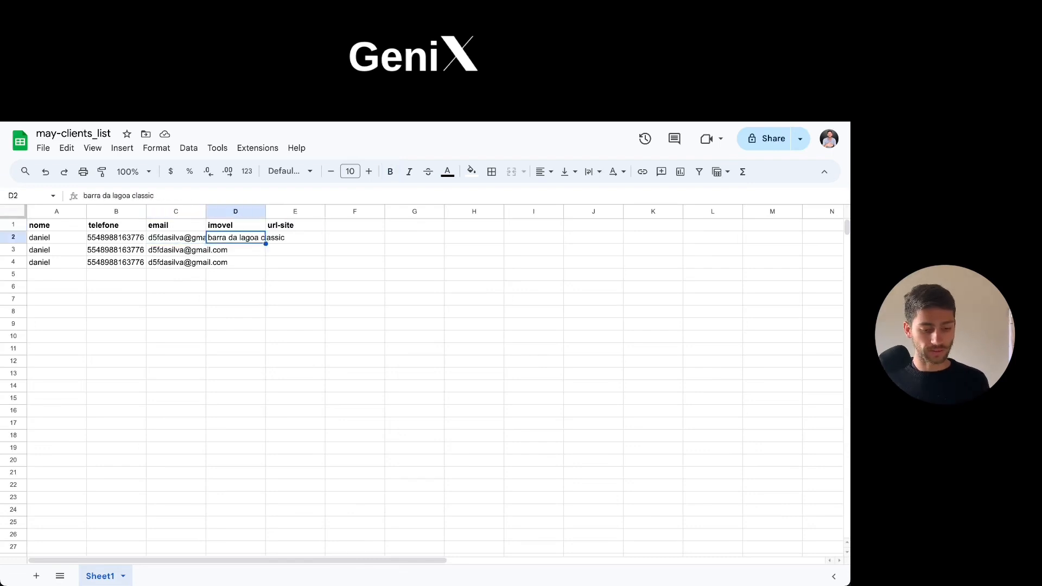
{"action": "key", "text": "Left"}
{"action": "key", "text": "Left"}
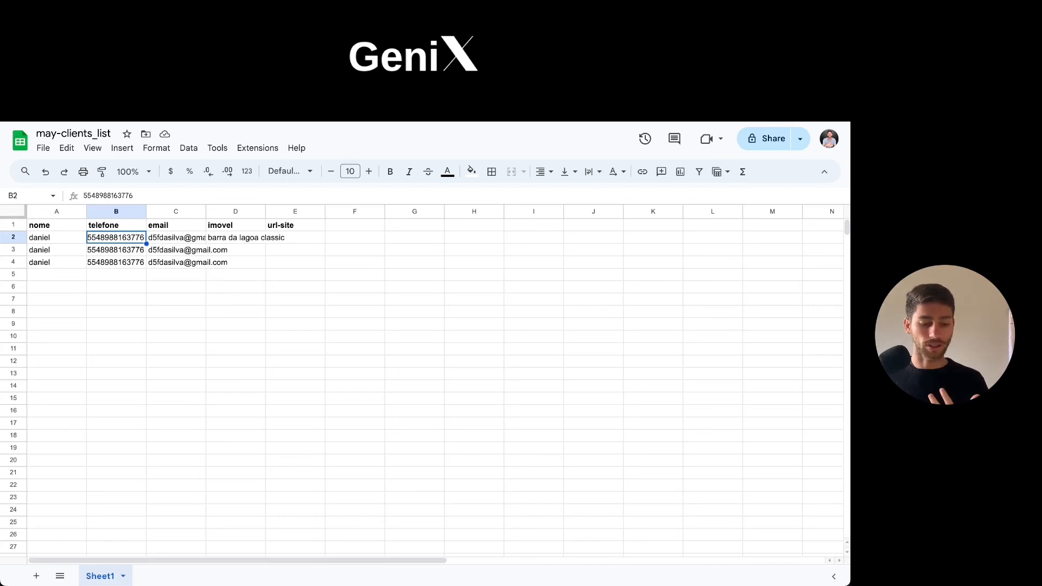
{"action": "key", "text": "Right"}
{"action": "key", "text": "Right"}
{"action": "key", "text": "Down"}
{"action": "key", "text": "Up"}
{"action": "key", "text": "Up"}
{"action": "key", "text": "Right"}
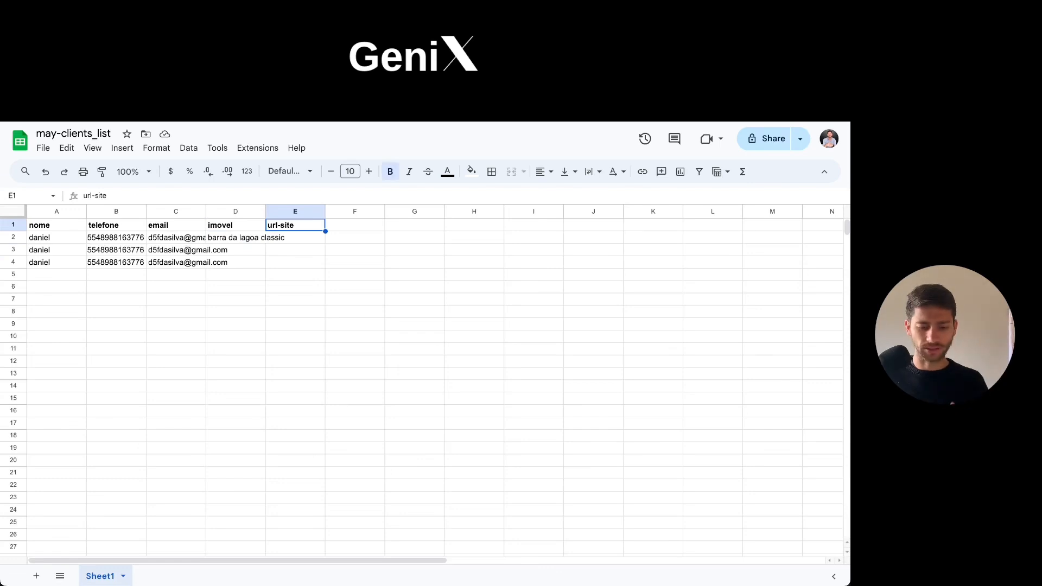
{"action": "key", "text": "Right"}
{"action": "key", "text": "Left"}
{"action": "key", "text": "Left"}
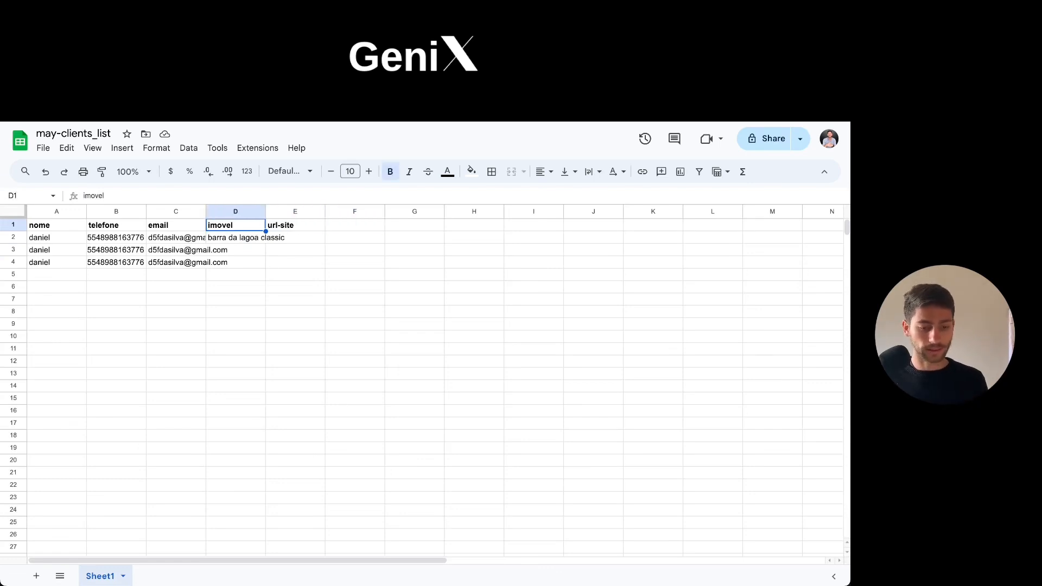
{"action": "left_click", "coordinate": [225, 278]}
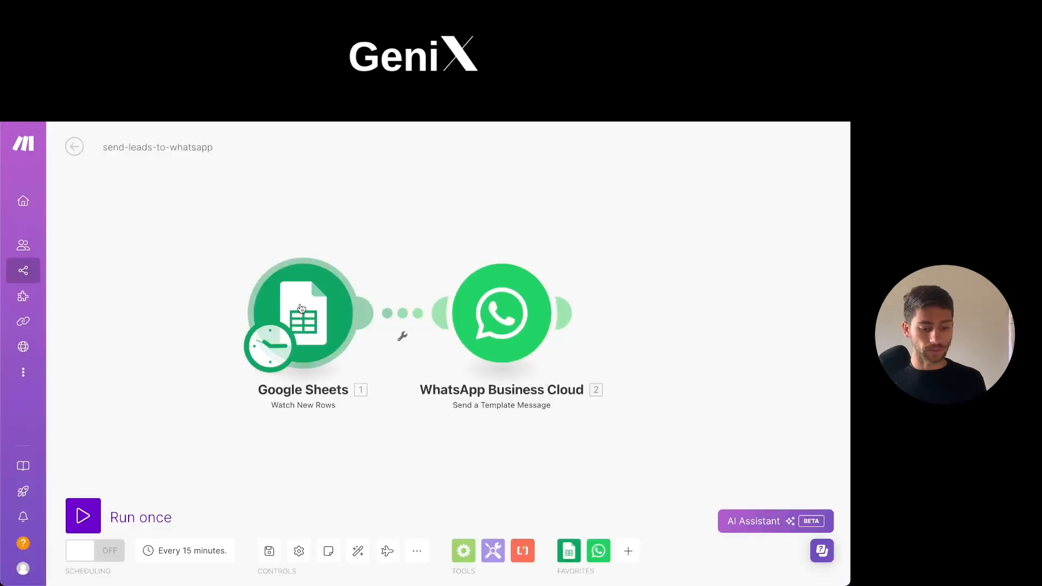
{"action": "left_click", "coordinate": [397, 328]}
{"action": "left_click", "coordinate": [297, 208]}
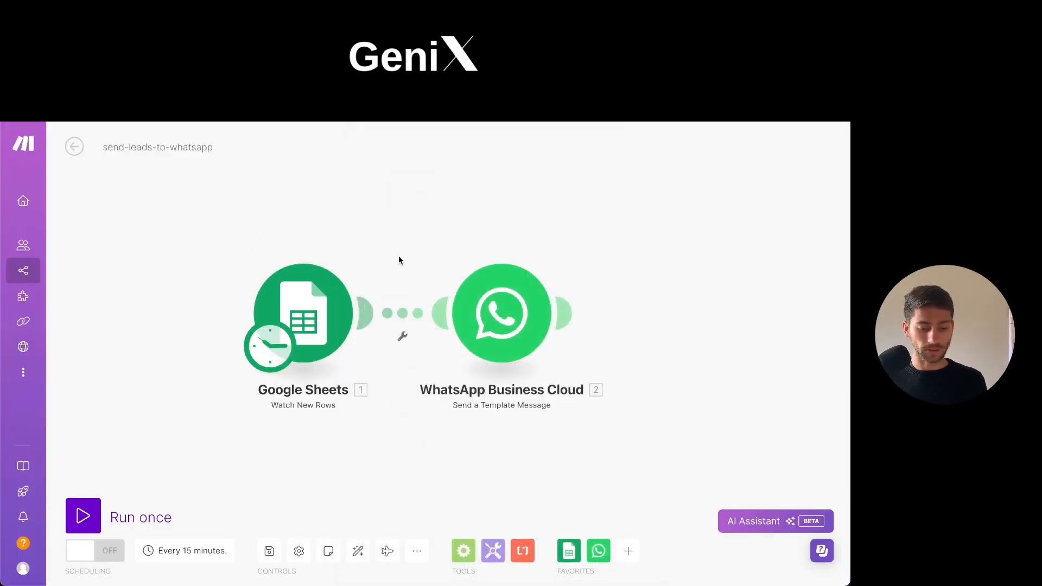
{"action": "double_click", "coordinate": [397, 247]}
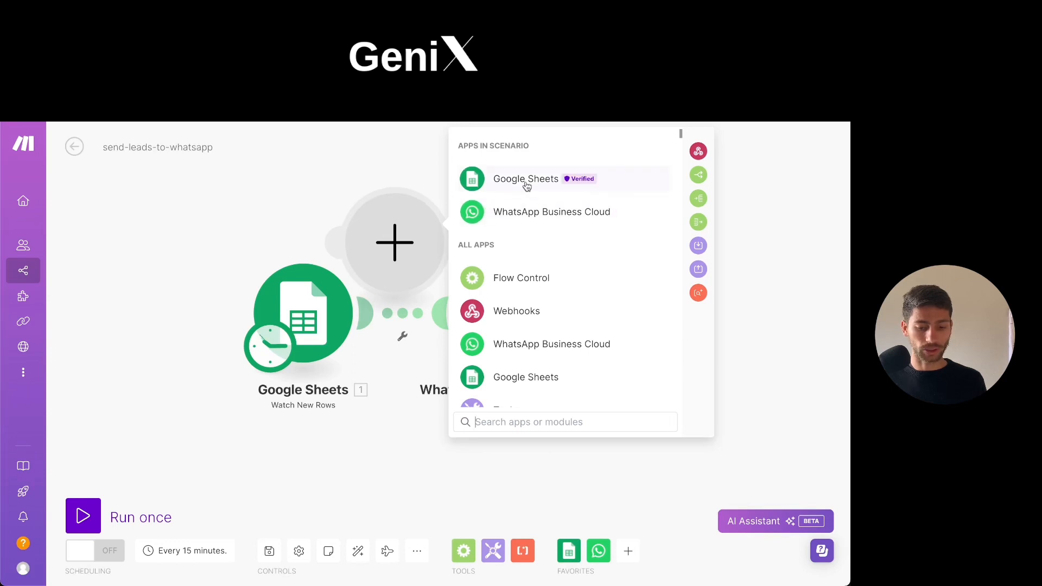
{"action": "left_click", "coordinate": [349, 186]}
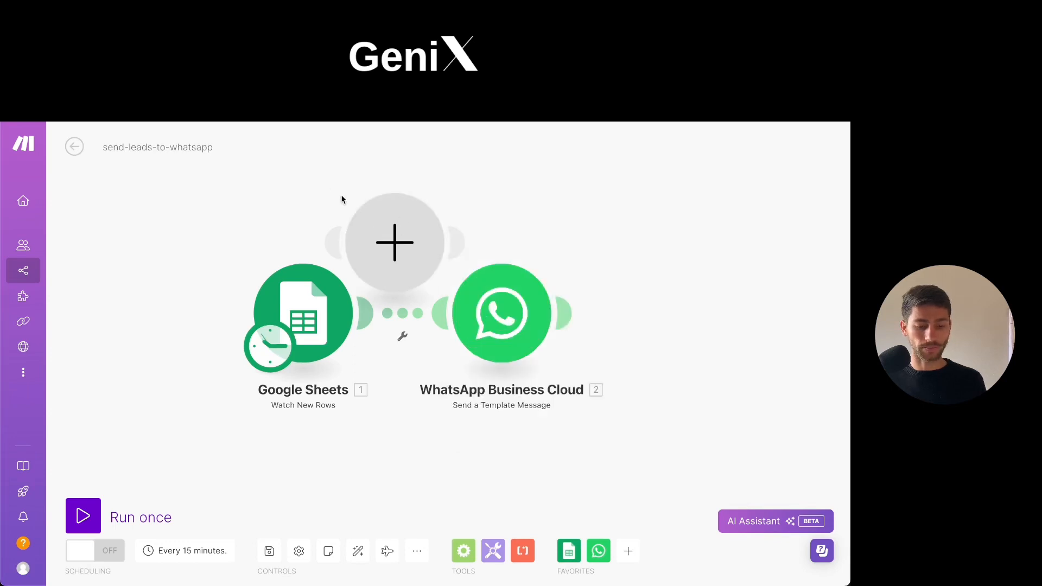
{"action": "right_click", "coordinate": [397, 236]}
{"action": "left_click", "coordinate": [445, 263]}
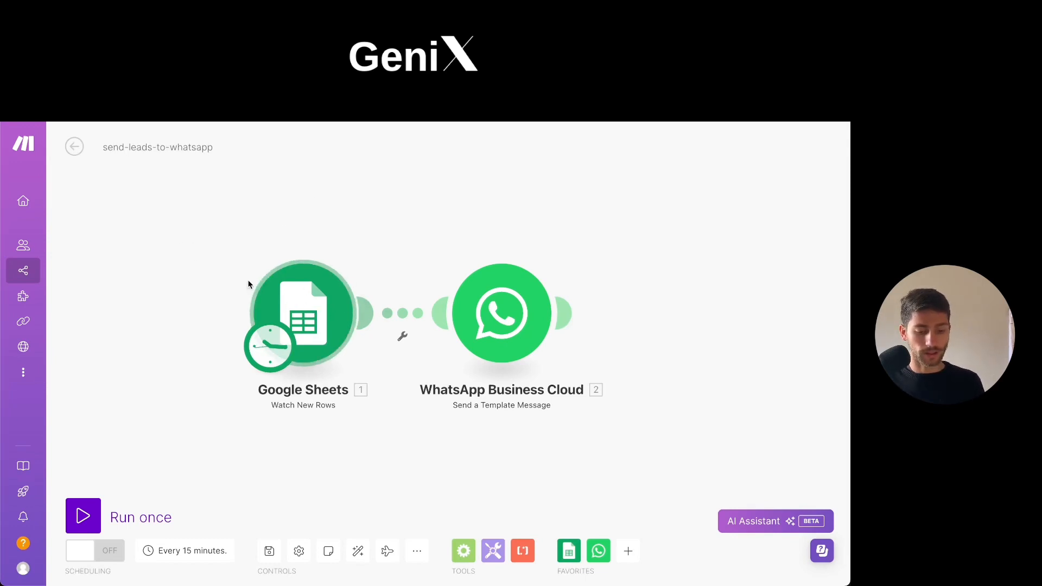
Open the Google Sheets trigger's settings, look at the form for creating a new Google connection, and close that form.
{"action": "left_click", "coordinate": [319, 315]}
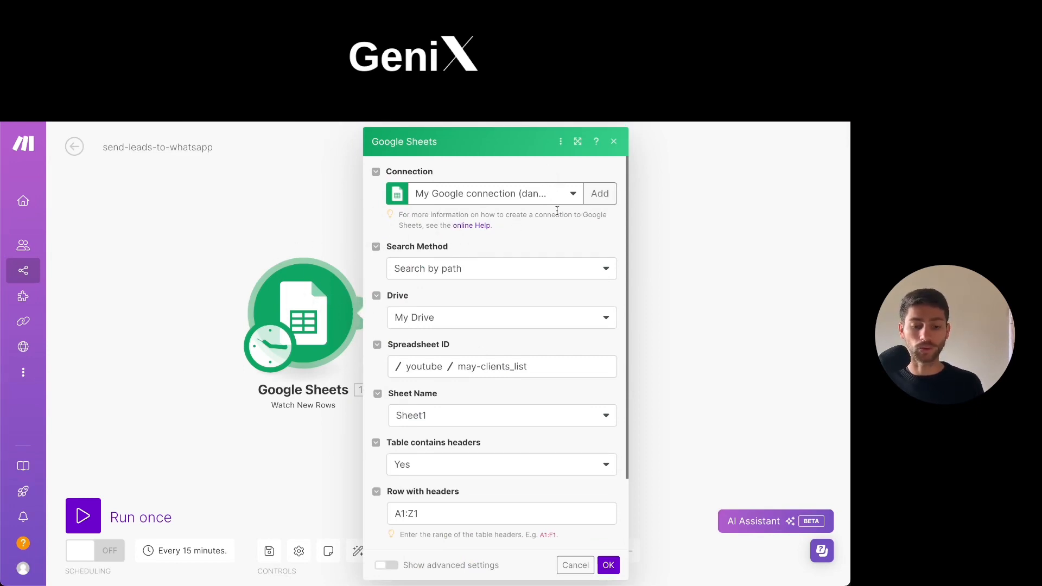
{"action": "left_click", "coordinate": [598, 194]}
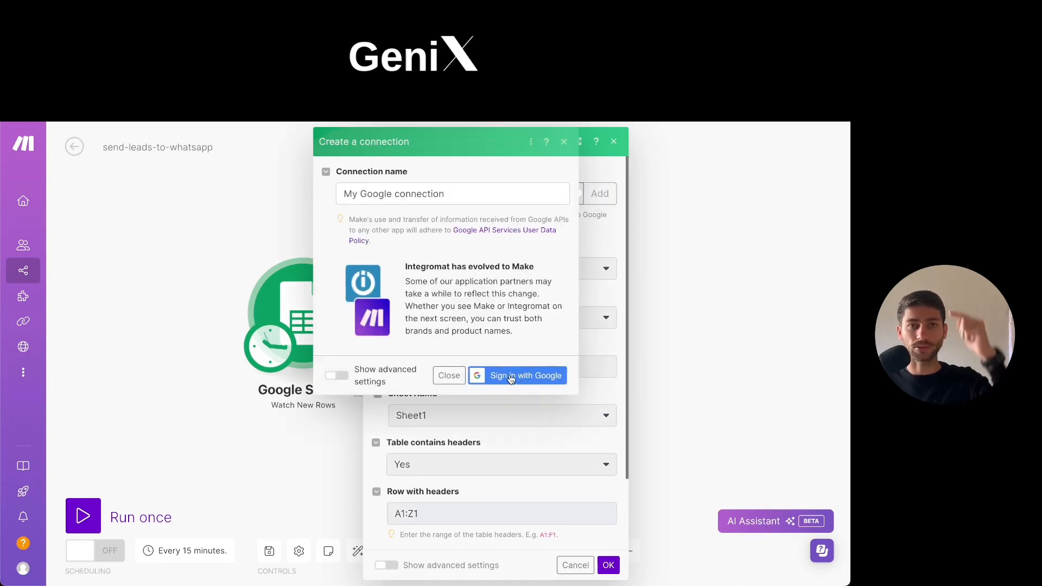
{"action": "left_click", "coordinate": [459, 380]}
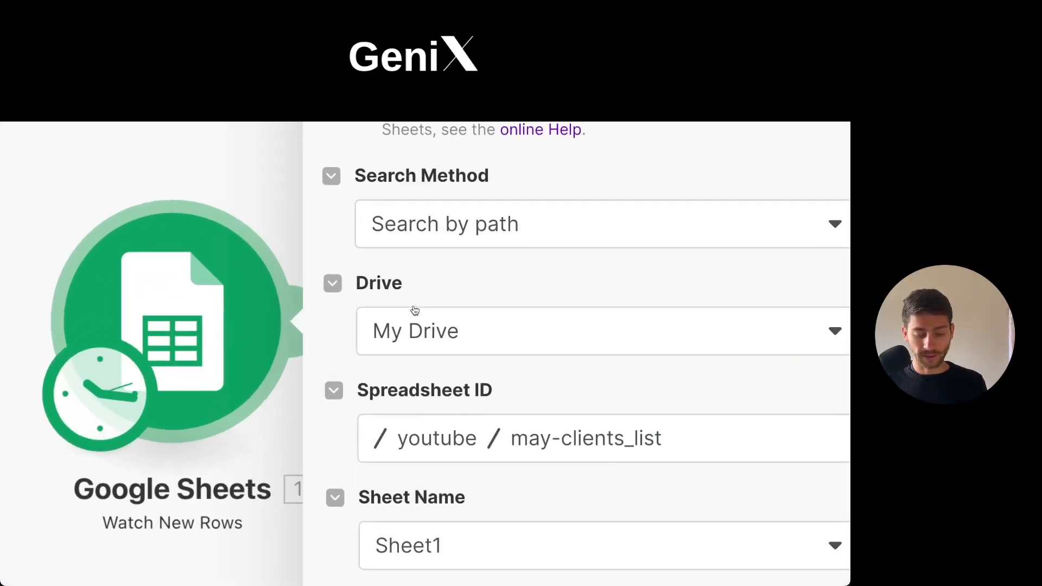
Compare the trigger's spreadsheet path with the youtube folder in Google Drive, locate may-clients_list there, and return to Make.
{"action": "scroll", "coordinate": [415, 310], "scroll_direction": "down", "scroll_amount": 2}
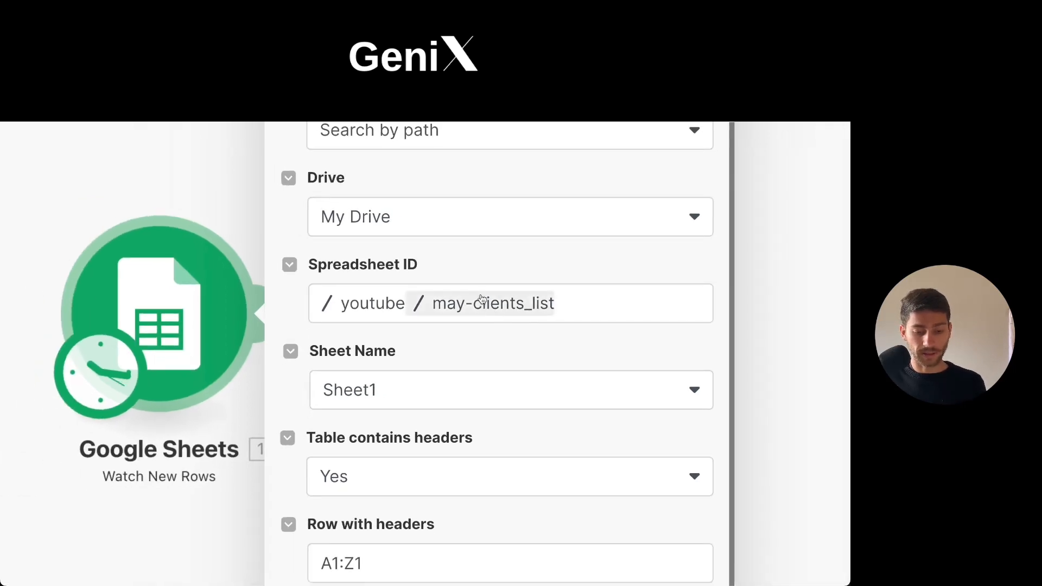
{"action": "left_click", "coordinate": [350, 302]}
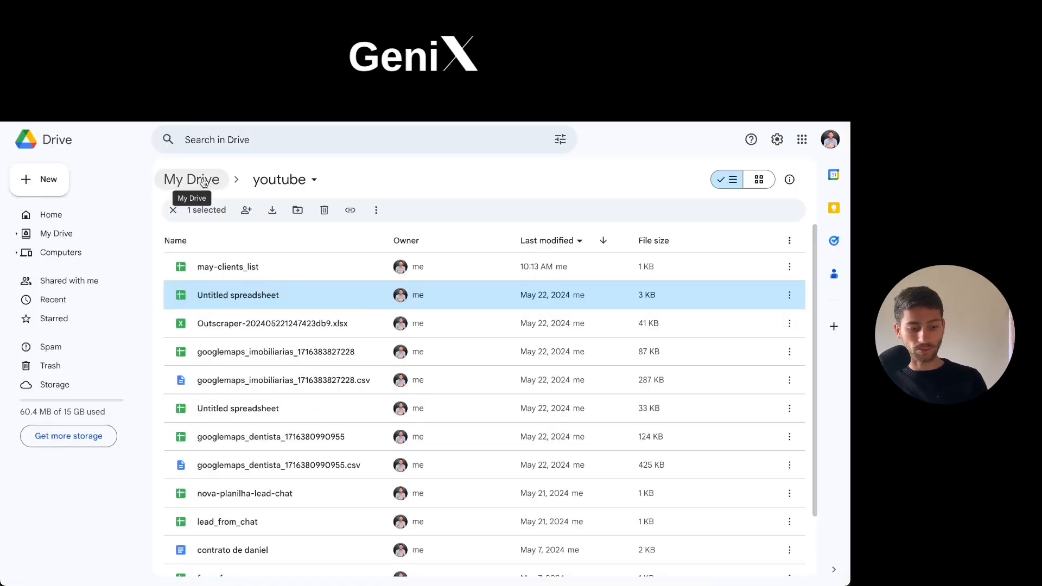
{"action": "left_click", "coordinate": [297, 183]}
{"action": "left_click", "coordinate": [378, 172]}
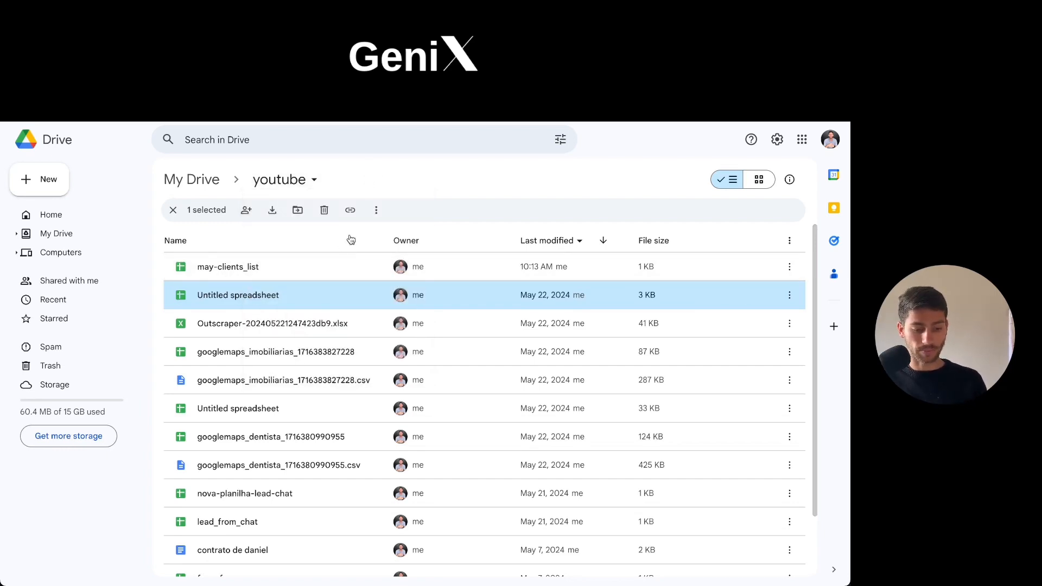
{"action": "left_click", "coordinate": [243, 263]}
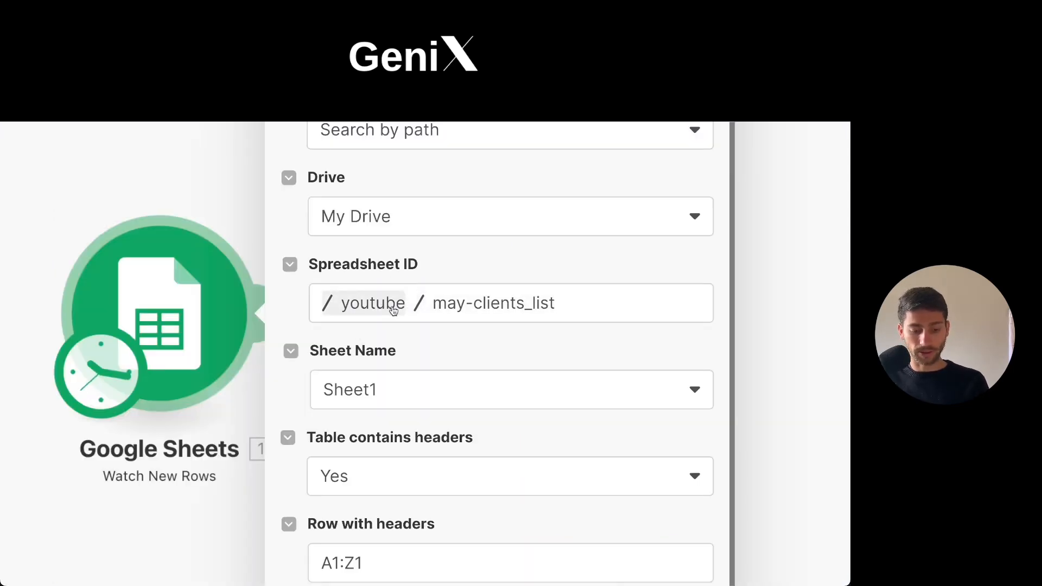
Choose may-clients_list from the youtube folder as the trigger's spreadsheet.
{"action": "left_click", "coordinate": [469, 304]}
{"action": "left_click", "coordinate": [543, 306]}
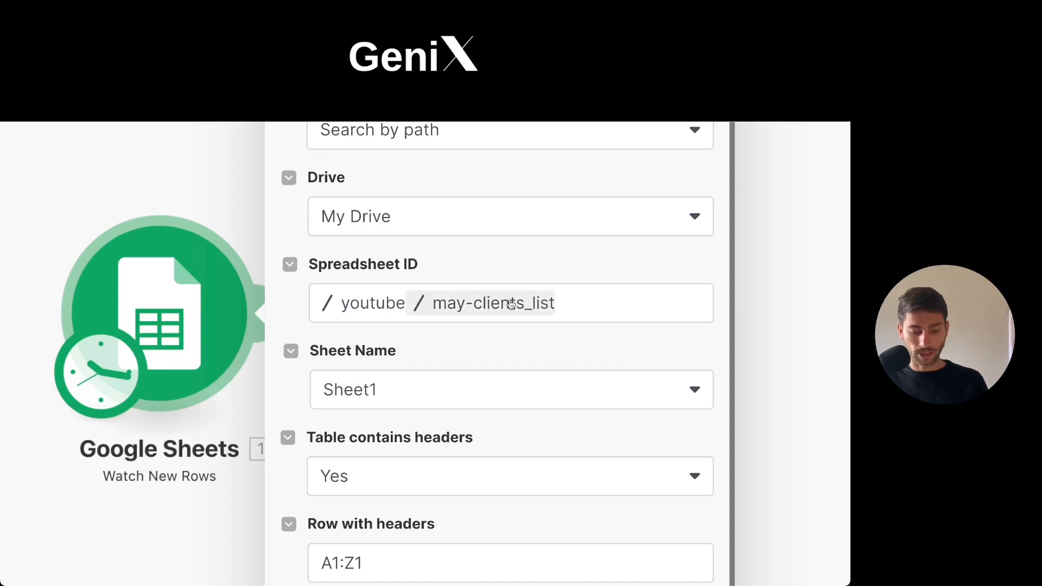
{"action": "left_click", "coordinate": [545, 310]}
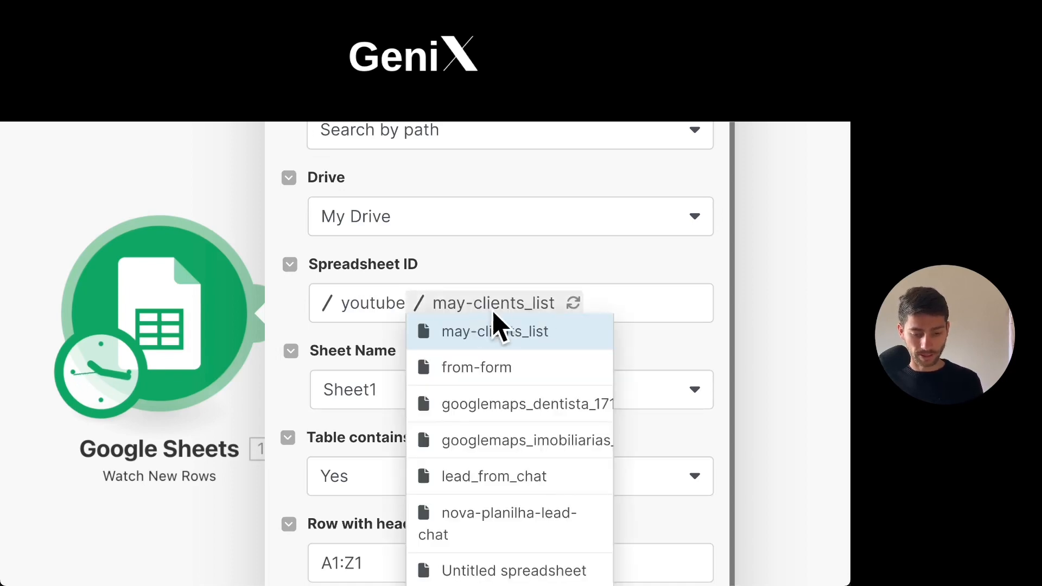
{"action": "left_click", "coordinate": [515, 332]}
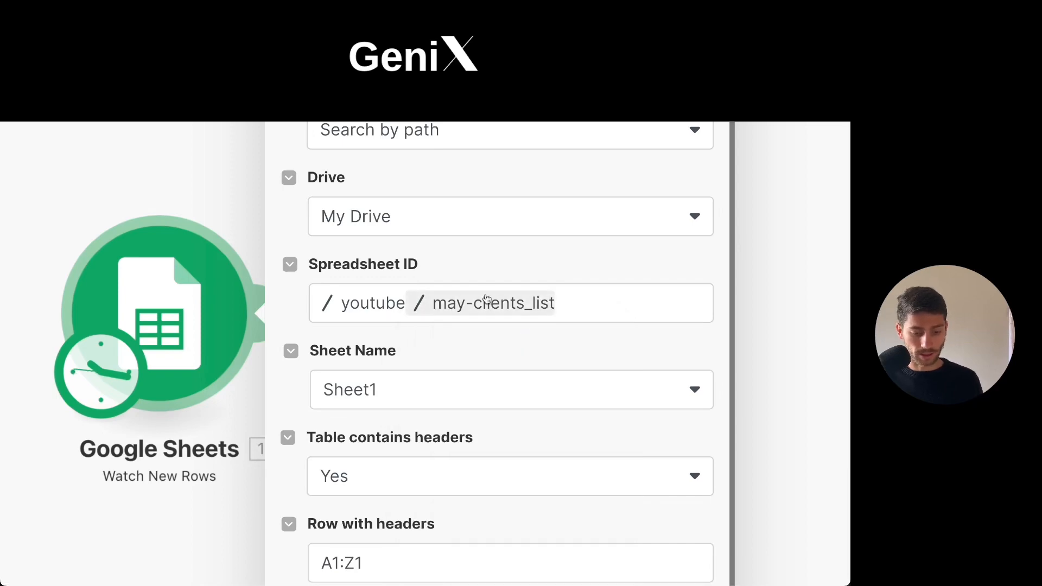
{"action": "left_click", "coordinate": [543, 308]}
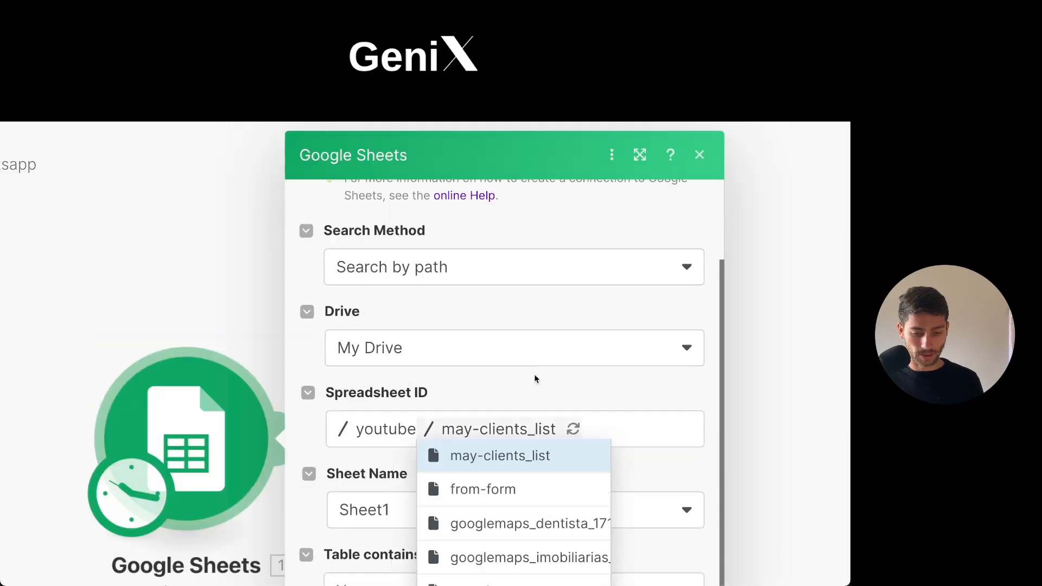
{"action": "left_click", "coordinate": [542, 304]}
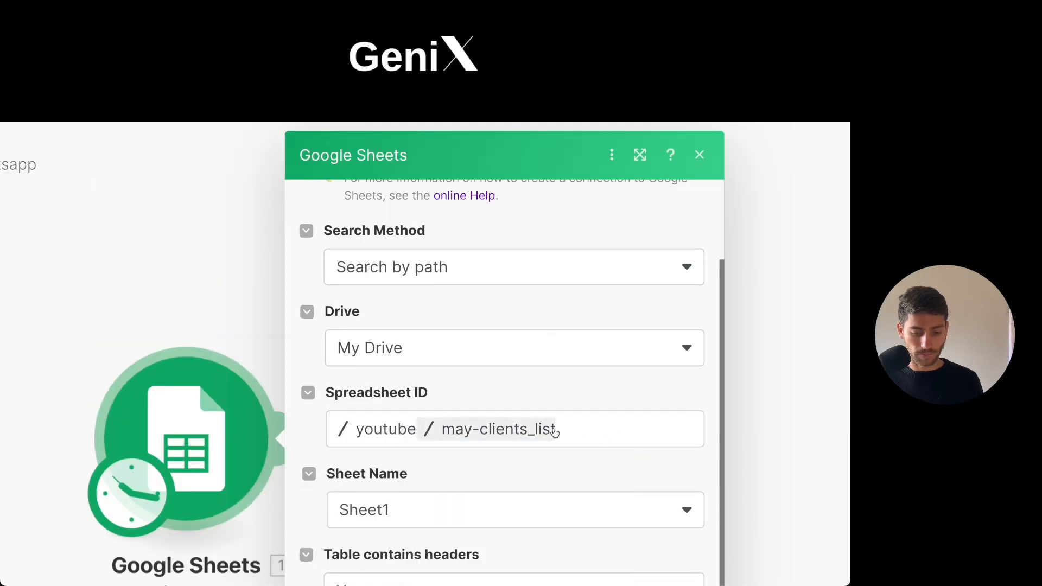
Review the trigger's drive, spreadsheet, sheet name, header option, header range and limit settings.
{"action": "scroll", "coordinate": [464, 339], "scroll_direction": "down", "scroll_amount": 1}
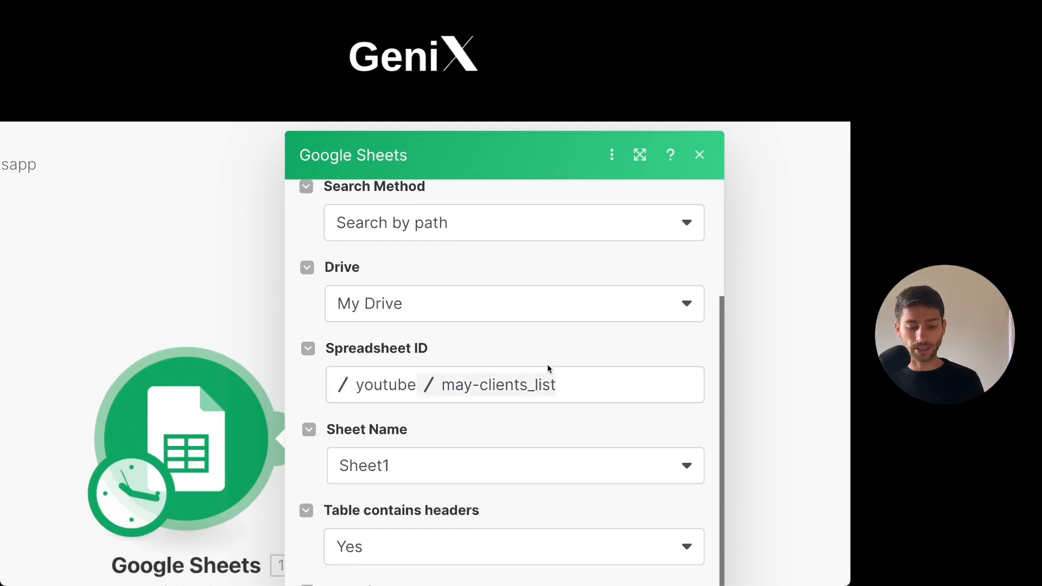
{"action": "scroll", "coordinate": [542, 358], "scroll_direction": "down", "scroll_amount": 2}
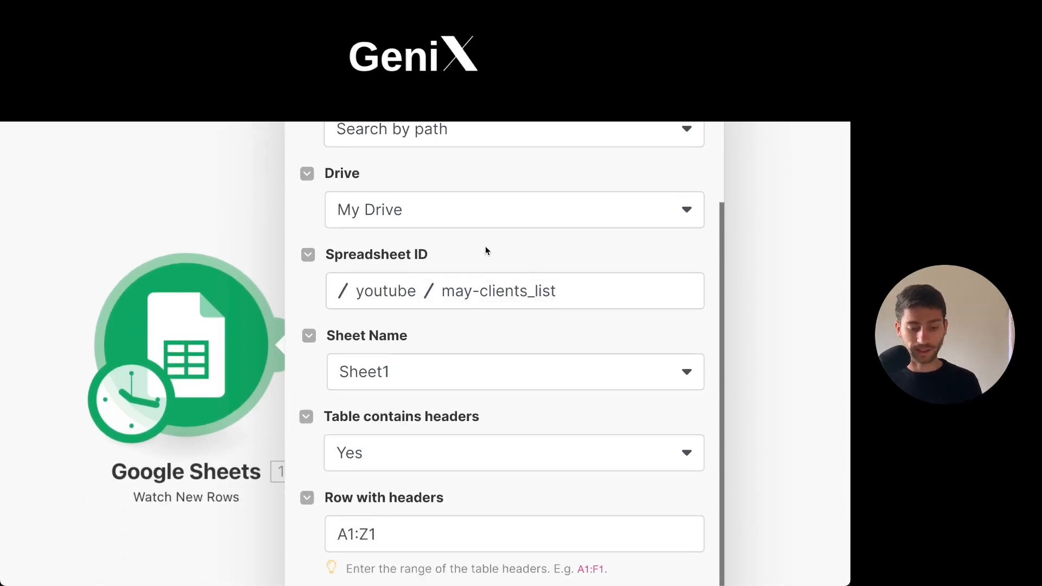
{"action": "scroll", "coordinate": [487, 256], "scroll_direction": "down", "scroll_amount": 1}
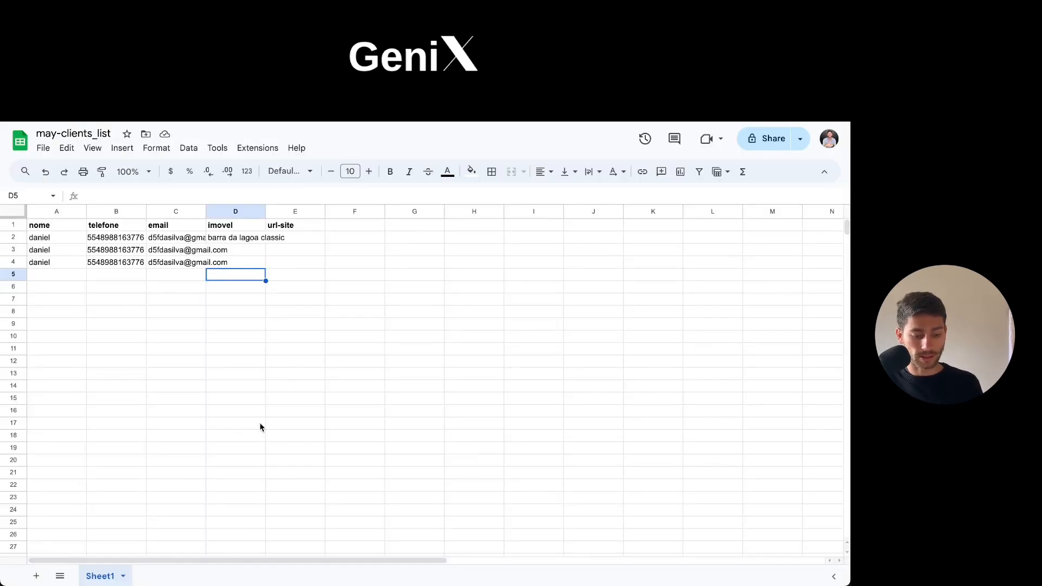
{"action": "scroll", "coordinate": [261, 426], "scroll_direction": "down", "scroll_amount": 1}
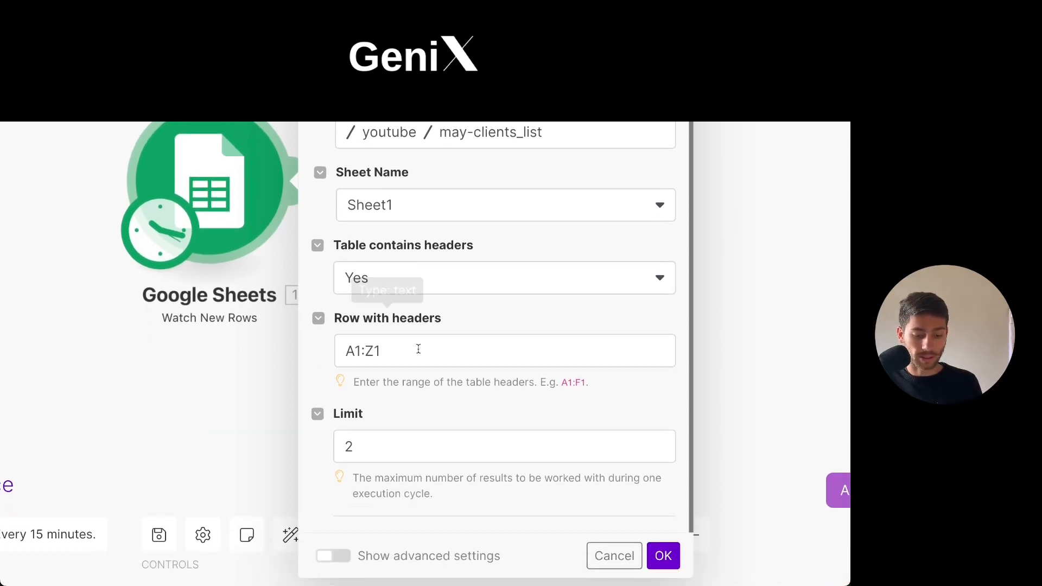
{"action": "scroll", "coordinate": [514, 379], "scroll_direction": "up", "scroll_amount": 2}
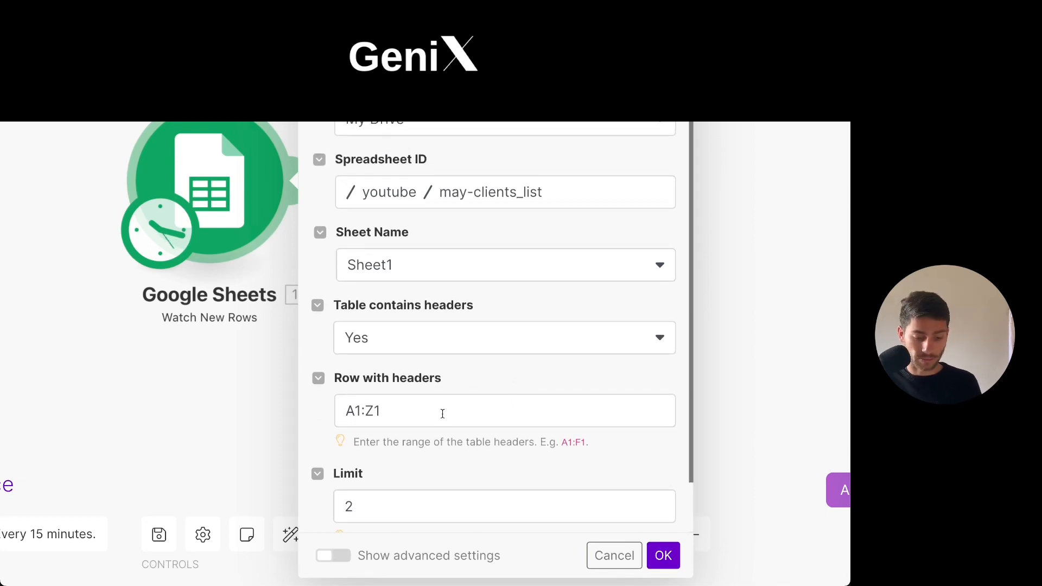
{"action": "scroll", "coordinate": [454, 410], "scroll_direction": "down", "scroll_amount": 1}
{"action": "left_click", "coordinate": [362, 439]}
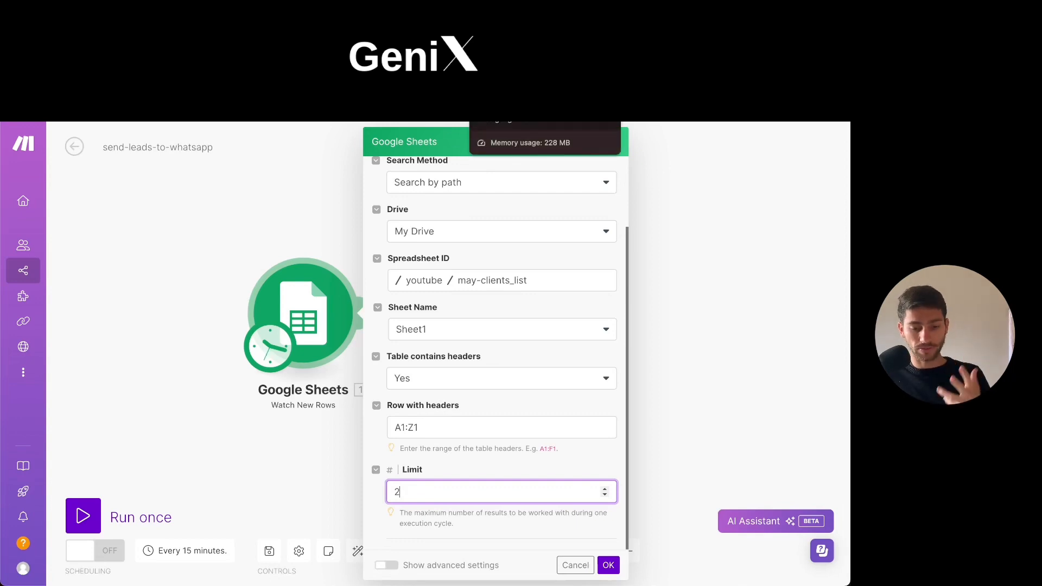
Switch to the may-clients_list sheet and duplicate the lead from row 4 into rows 5 to 8.
{"action": "left_click", "coordinate": [510, 123]}
{"action": "left_click", "coordinate": [224, 383]}
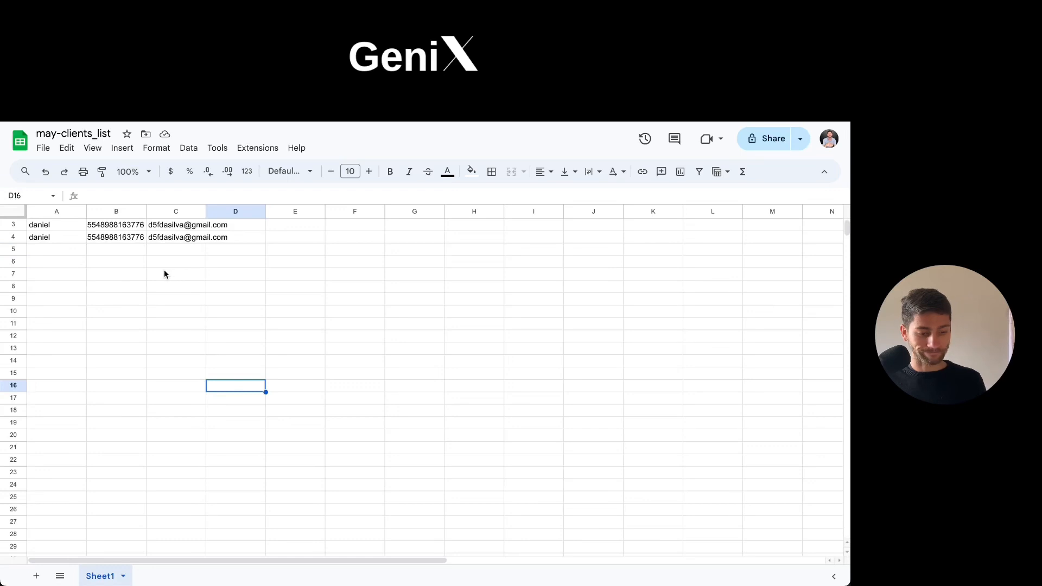
{"action": "left_click", "coordinate": [84, 262]}
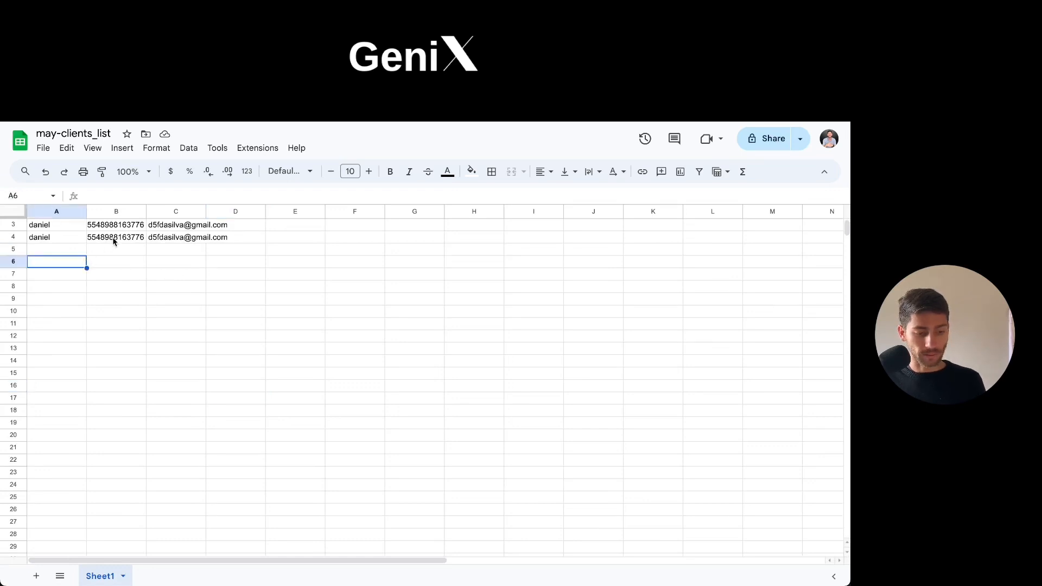
{"action": "left_click_drag", "start_coordinate": [43, 239], "coordinate": [215, 249]}
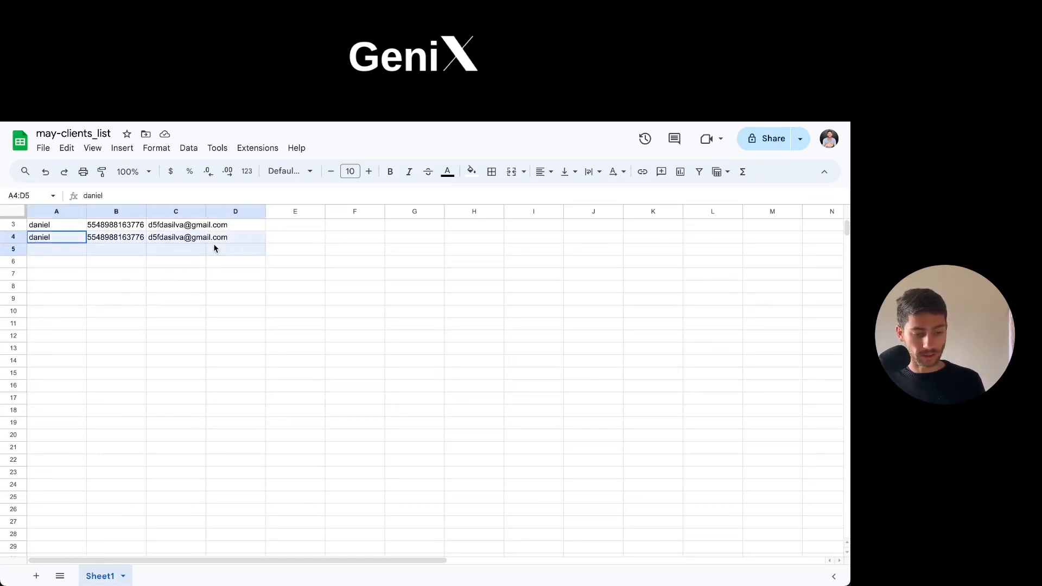
{"action": "key", "text": "ctrl+c"}
{"action": "left_click", "coordinate": [61, 252]}
{"action": "key", "text": "ctrl+v"}
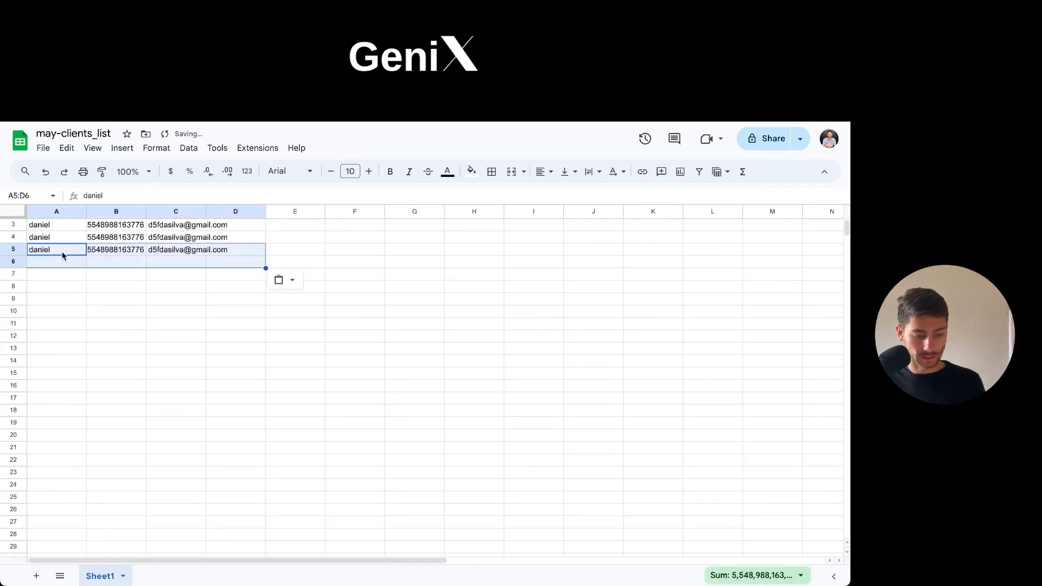
{"action": "left_click", "coordinate": [55, 259]}
{"action": "key", "text": "ctrl+v"}
{"action": "left_click", "coordinate": [52, 276]}
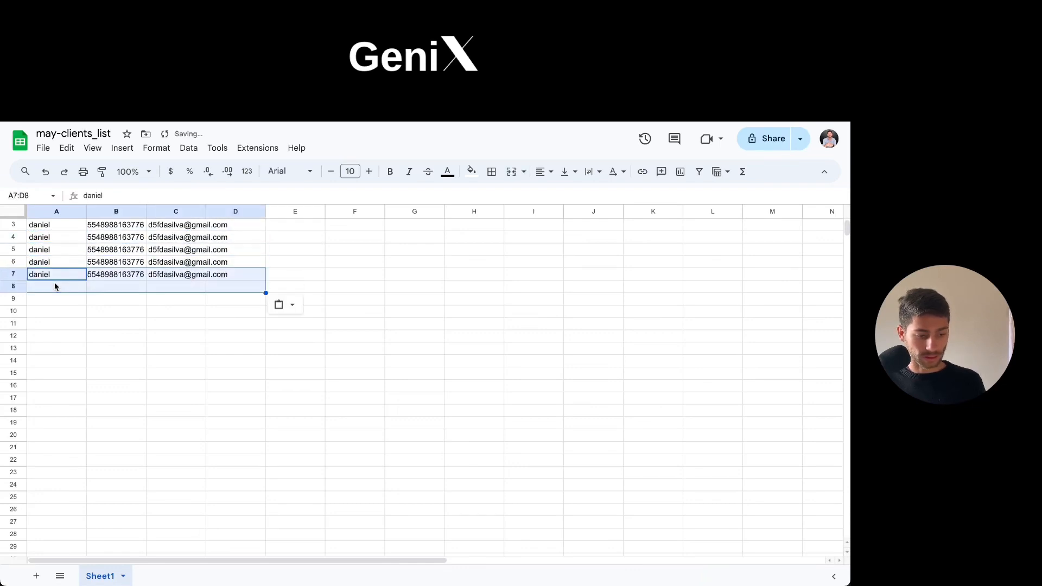
{"action": "key", "text": "ctrl+v"}
{"action": "left_click", "coordinate": [98, 313]}
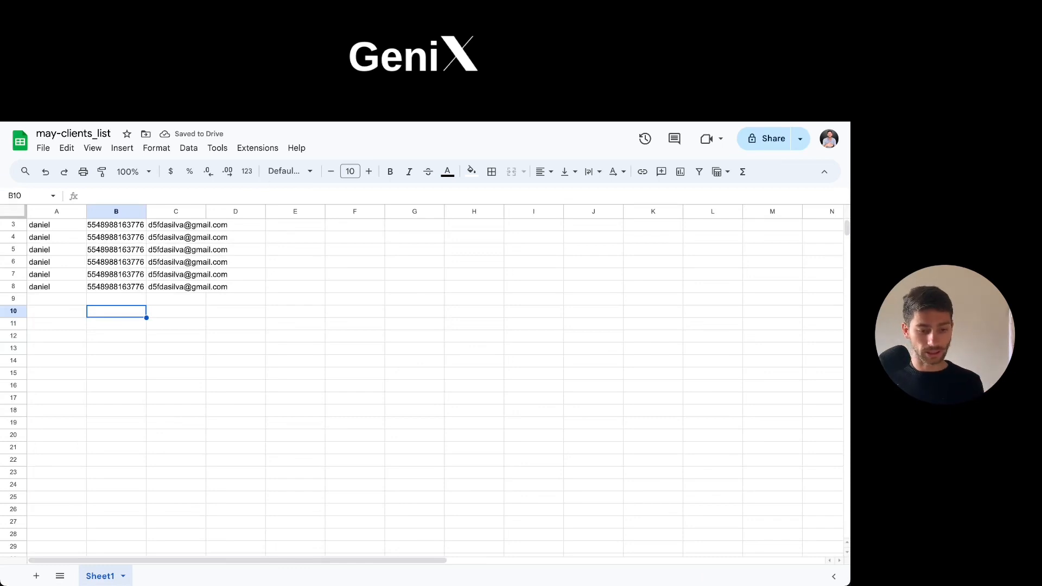
Return to the Make scenario and enter 2 as the Google Sheets trigger's limit.
{"action": "key", "text": "ctrl+Tab"}
{"action": "scroll", "coordinate": [375, 405], "scroll_direction": "down", "scroll_amount": 3}
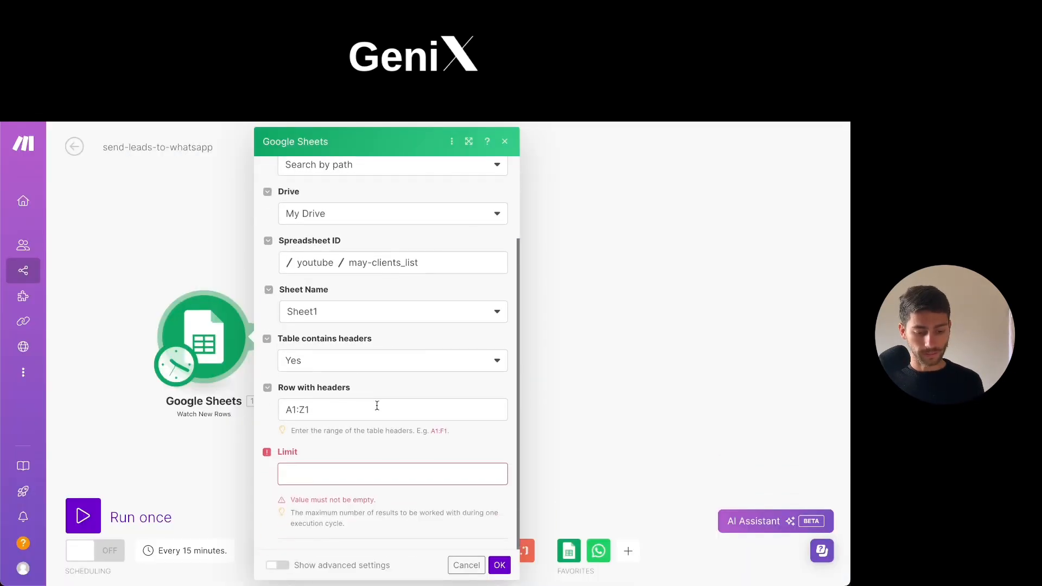
{"action": "left_click", "coordinate": [332, 473]}
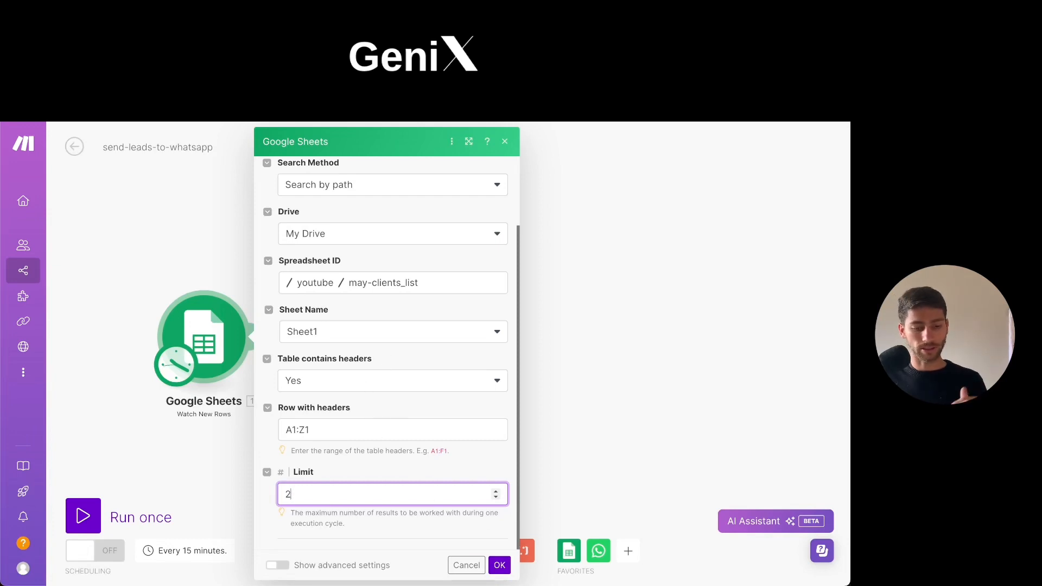
Check the last lead in row 8 of the may-clients_list sheet and return to the Make scenario.
{"action": "key", "text": "ctrl+Tab"}
{"action": "left_click", "coordinate": [52, 288]}
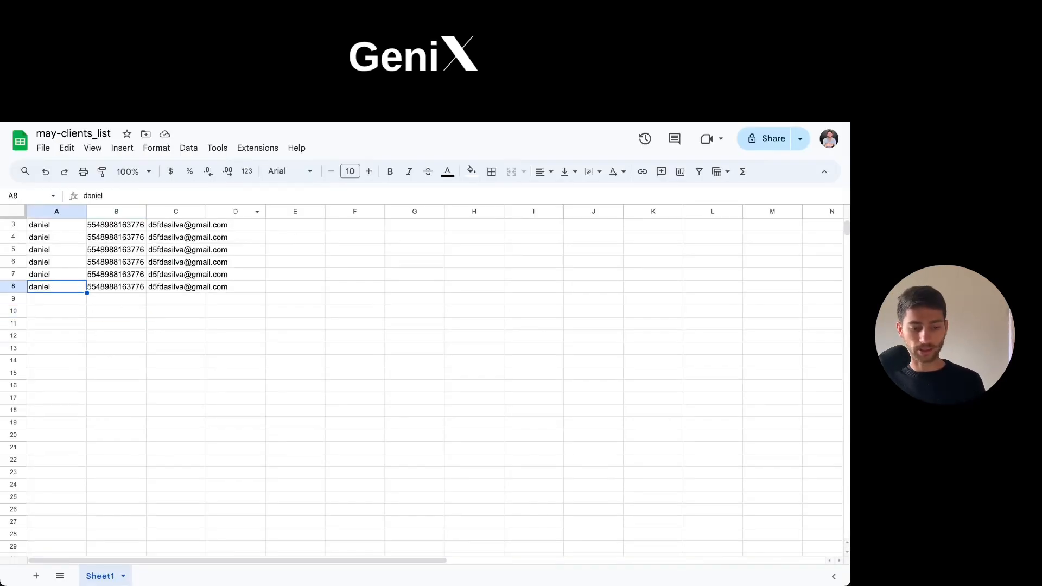
{"action": "key", "text": "ctrl+shift+Tab"}
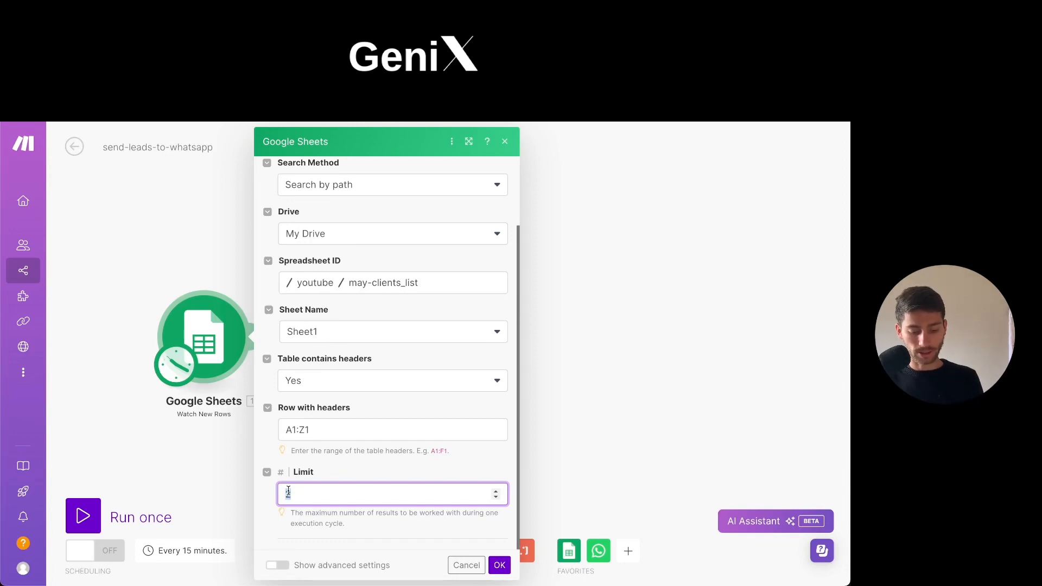
Try a larger result limit such as 100, set the limit back to 2, and close the Google Sheets settings.
{"action": "type", "text": "500"}
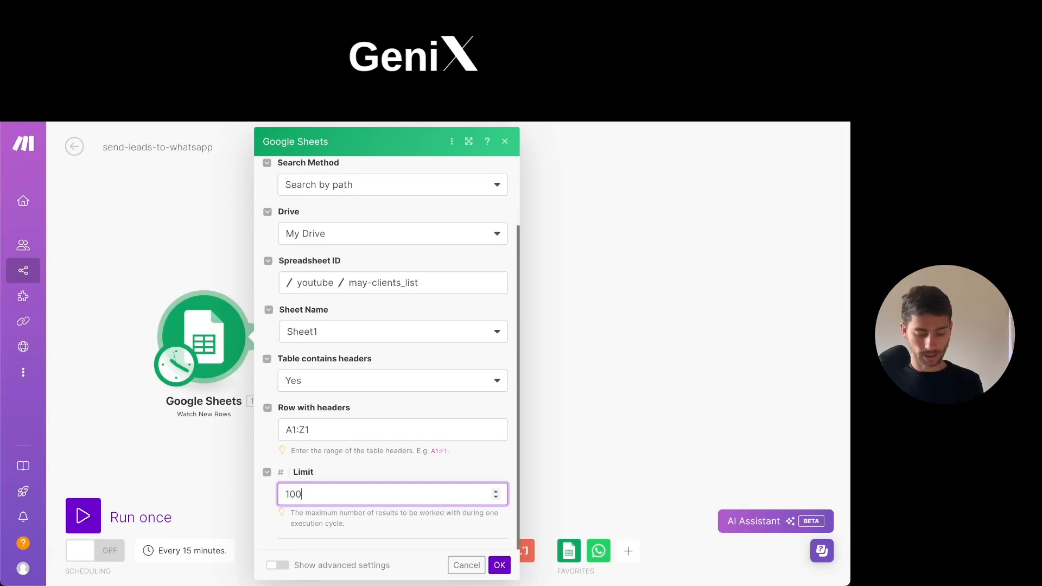
{"action": "key", "text": "BackSpace"}
{"action": "key", "text": "BackSpace"}
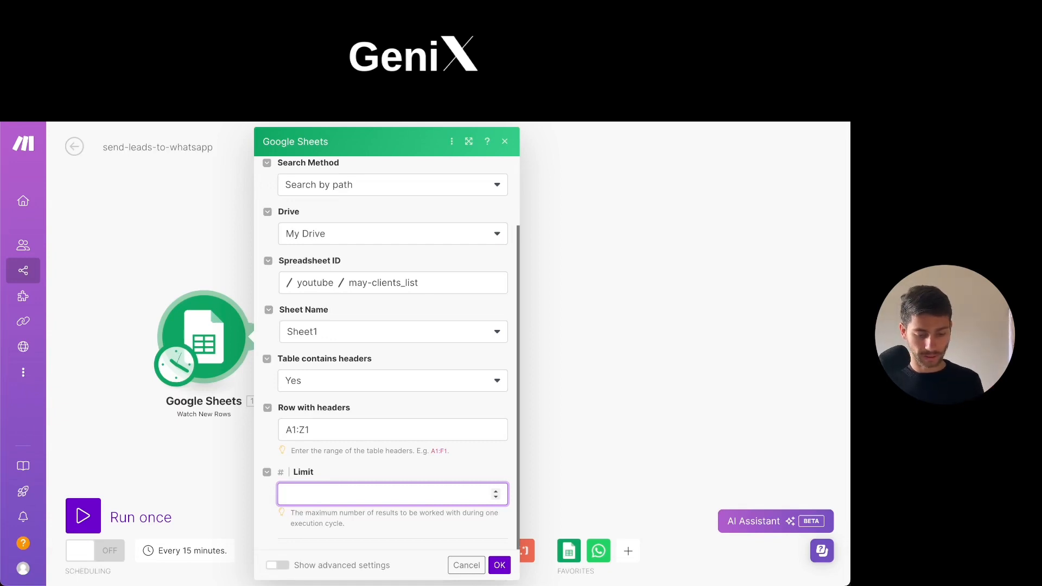
{"action": "type", "text": "2"}
{"action": "left_click", "coordinate": [602, 371]}
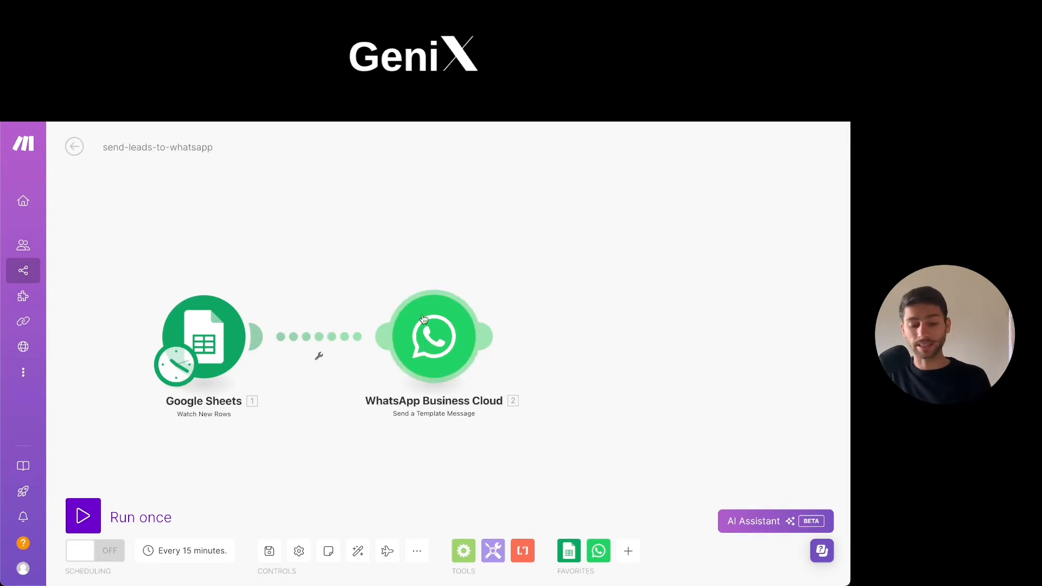
Examine the connection, sender and receiver settings of the WhatsApp Business Cloud module, and close its settings.
{"action": "left_click", "coordinate": [431, 355]}
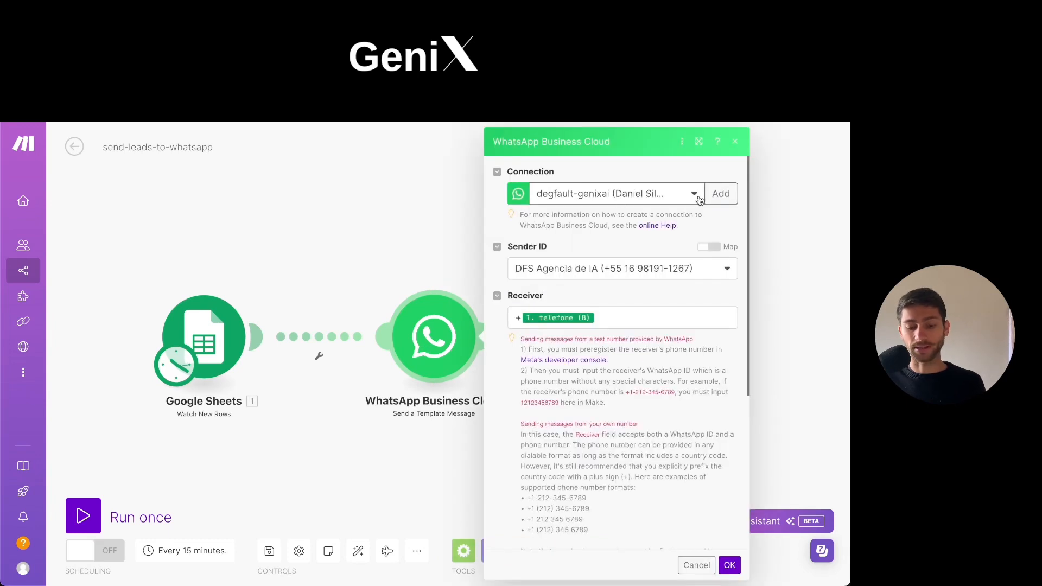
{"action": "left_click", "coordinate": [432, 228]}
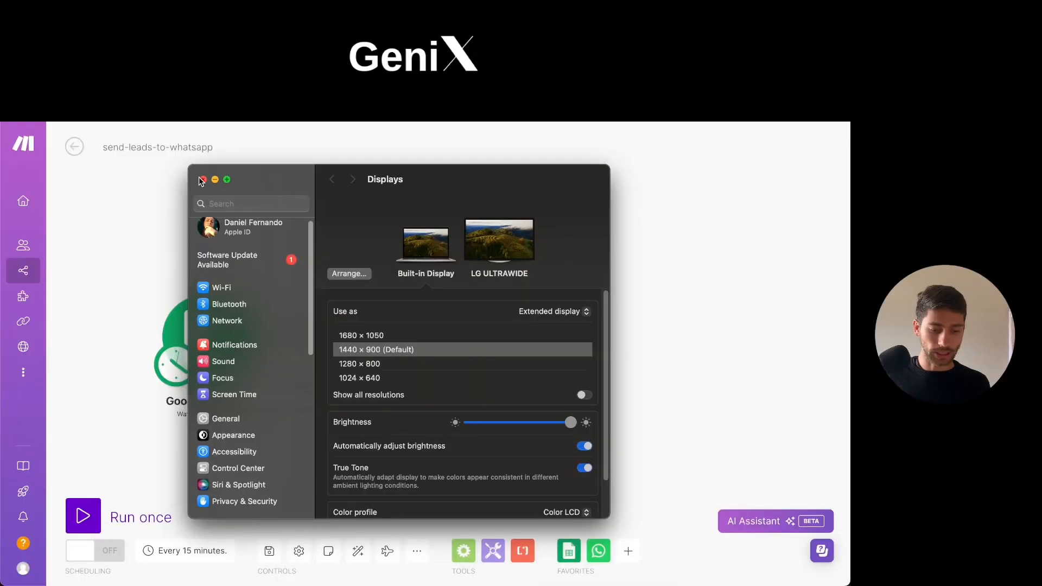
{"action": "left_click", "coordinate": [204, 179]}
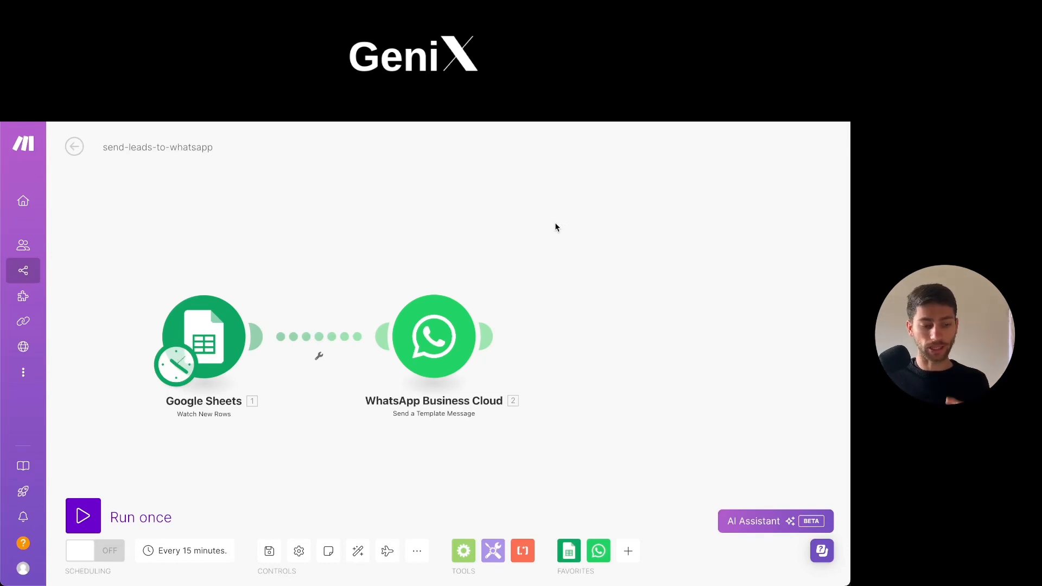
{"action": "scroll", "coordinate": [554, 227], "scroll_direction": "down", "scroll_amount": 1}
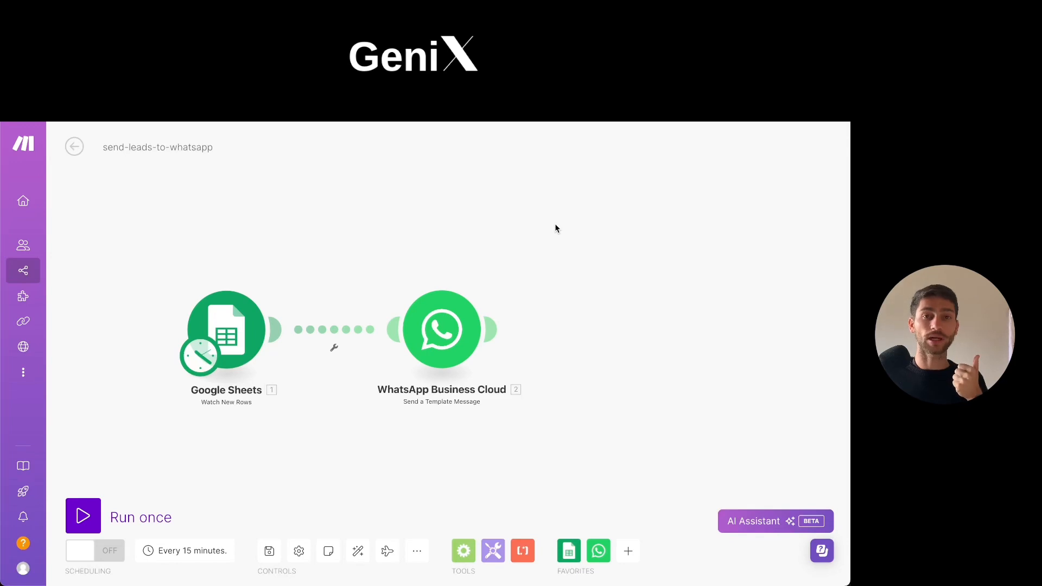
Add an empty module, browse the WhatsApp Business Cloud modules for Send a Template Message, and delete the empty module.
{"action": "left_click", "coordinate": [442, 330]}
{"action": "double_click", "coordinate": [408, 262]}
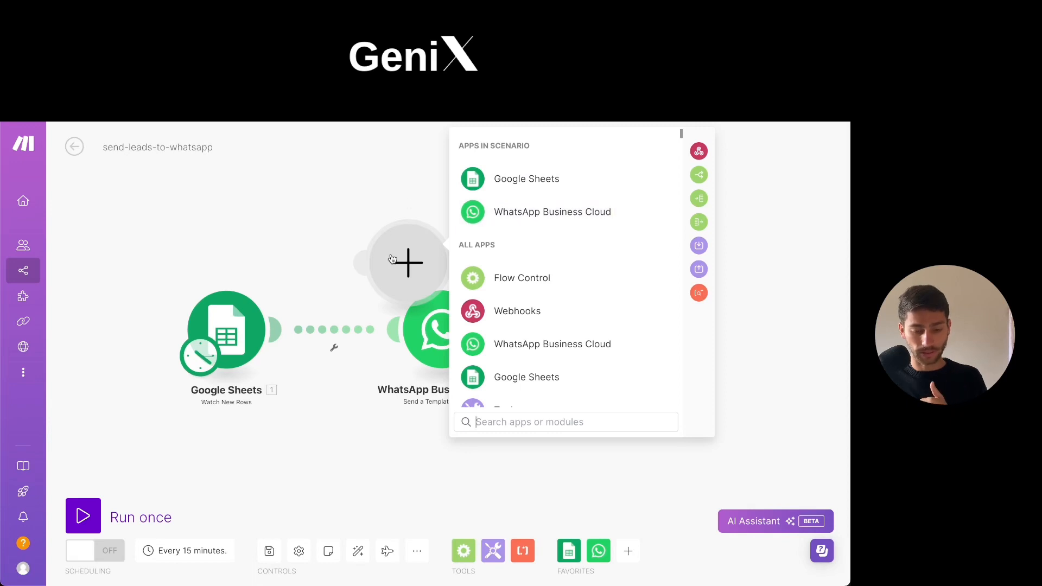
{"action": "left_click", "coordinate": [370, 203]}
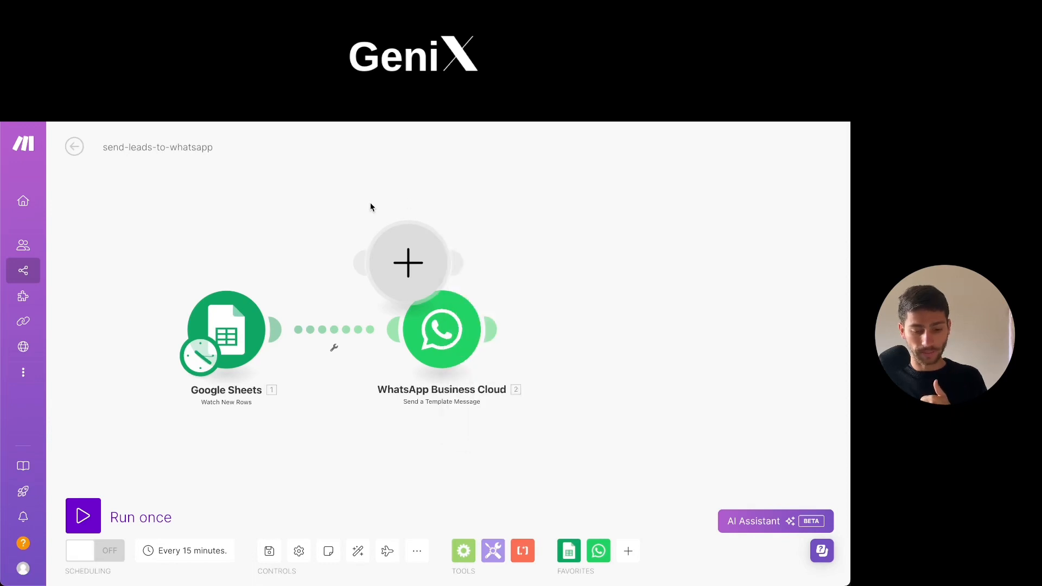
{"action": "left_click", "coordinate": [417, 277]}
{"action": "left_click", "coordinate": [537, 212]}
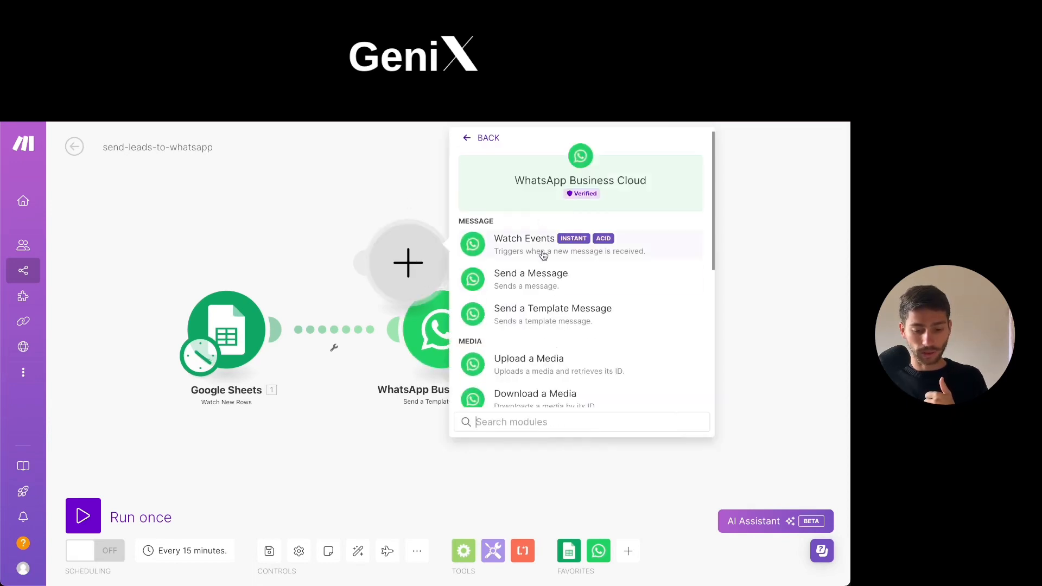
{"action": "left_click", "coordinate": [555, 316]}
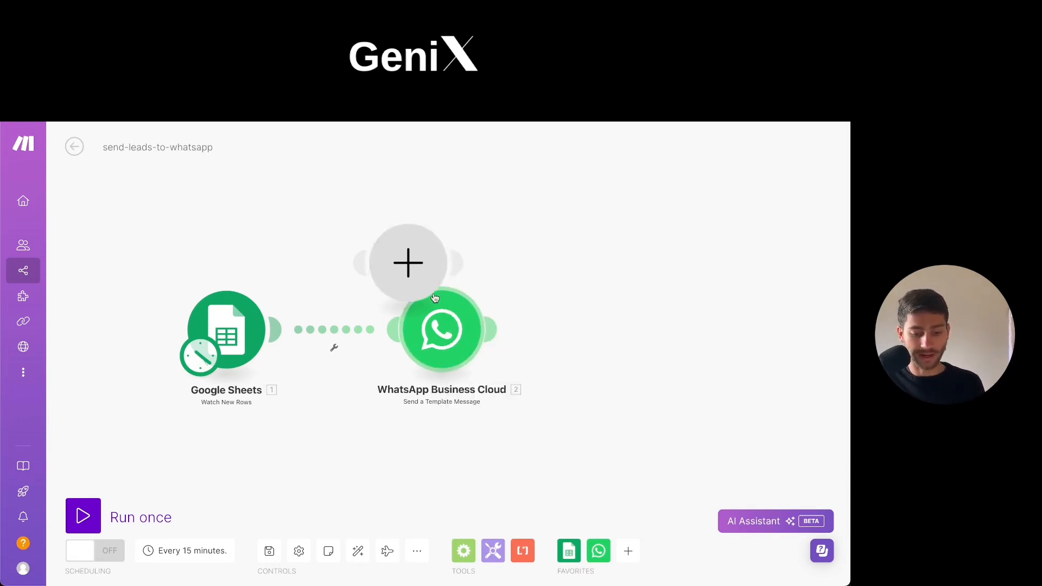
{"action": "right_click", "coordinate": [422, 277]}
{"action": "left_click", "coordinate": [470, 306]}
Open the settings of the WhatsApp Business Cloud module and check its Sender ID.
{"action": "left_click", "coordinate": [456, 332]}
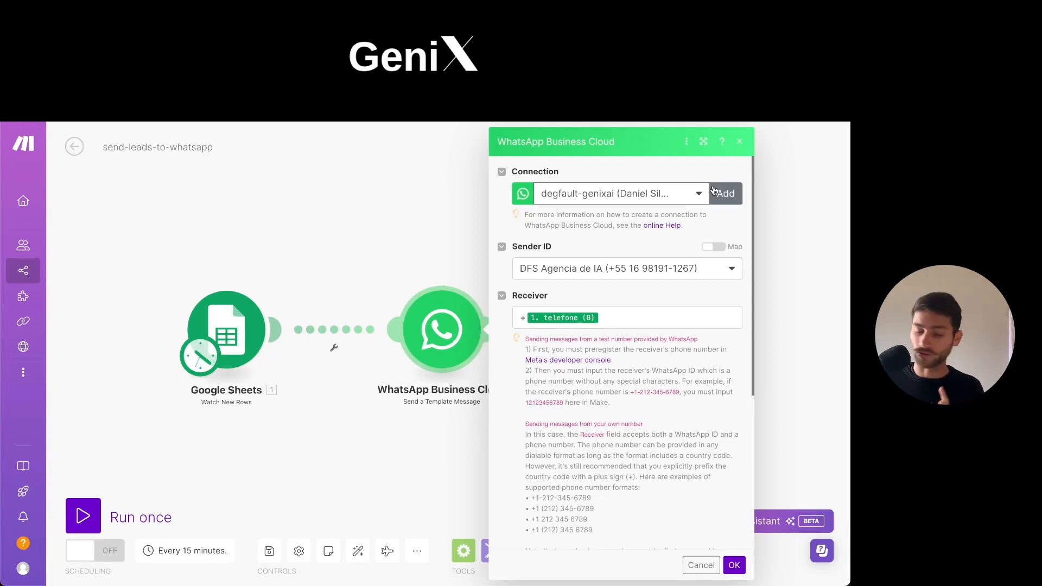
{"action": "left_click", "coordinate": [540, 270]}
{"action": "left_click", "coordinate": [590, 270]}
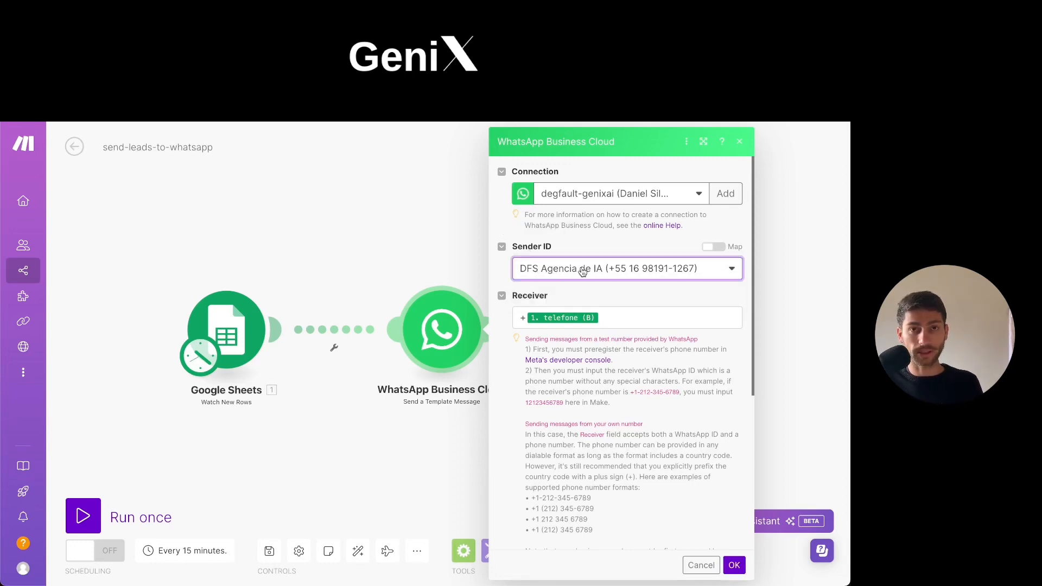
{"action": "left_click", "coordinate": [584, 270]}
{"action": "left_click", "coordinate": [583, 270]}
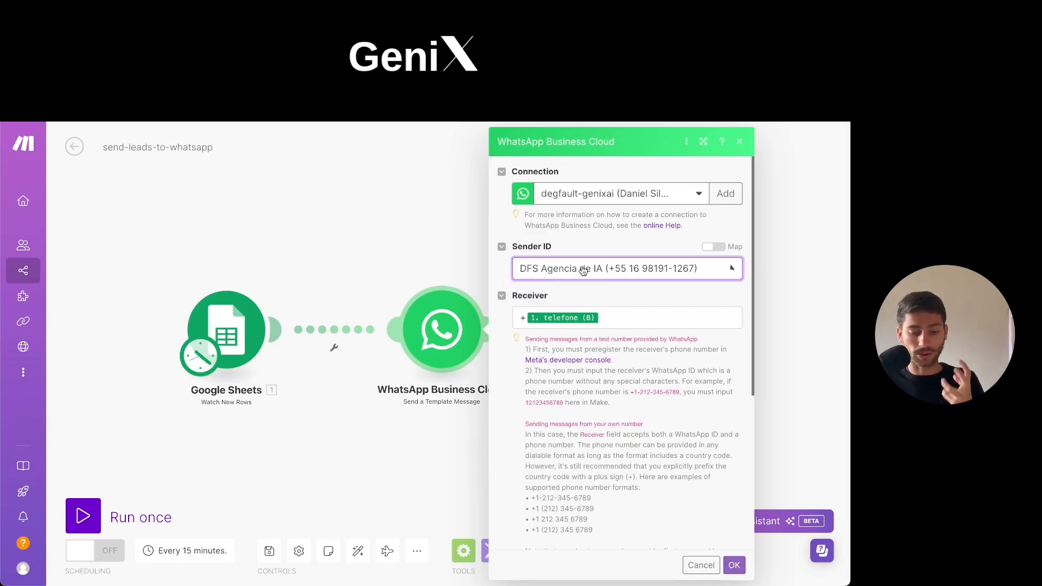
Clear the Receiver mapping, check the phone column in the may-clients_list sheet, and map telefone (B) after the plus sign.
{"action": "left_click", "coordinate": [624, 319]}
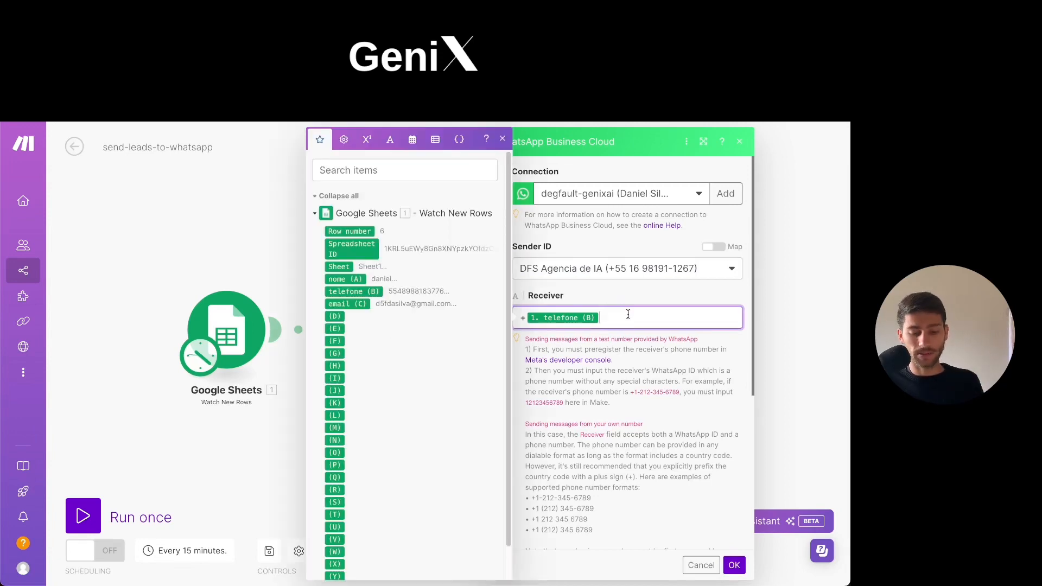
{"action": "key", "text": "BackSpace"}
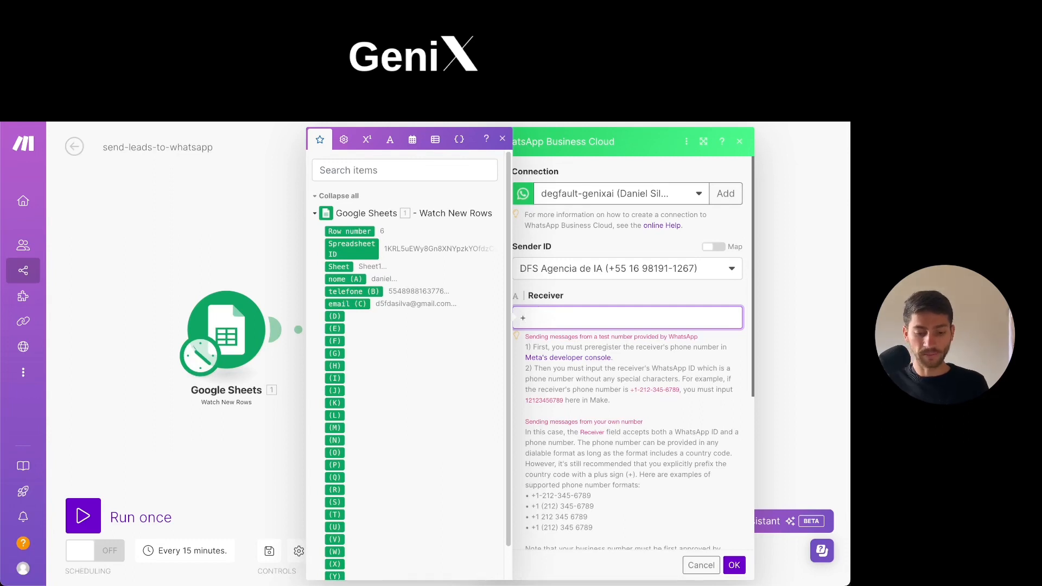
{"action": "key", "text": "ctrl+Tab"}
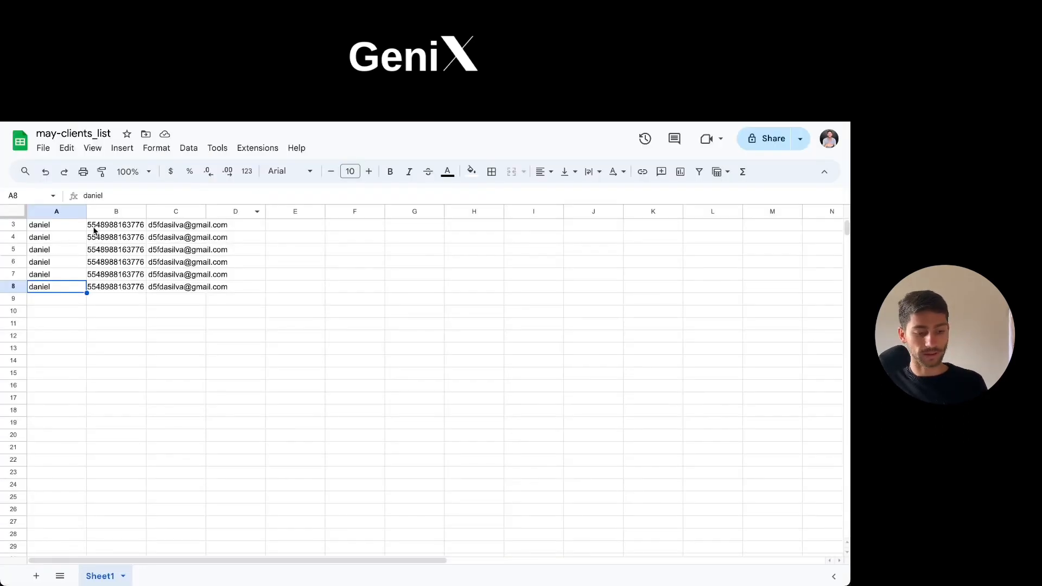
{"action": "left_click", "coordinate": [95, 229]}
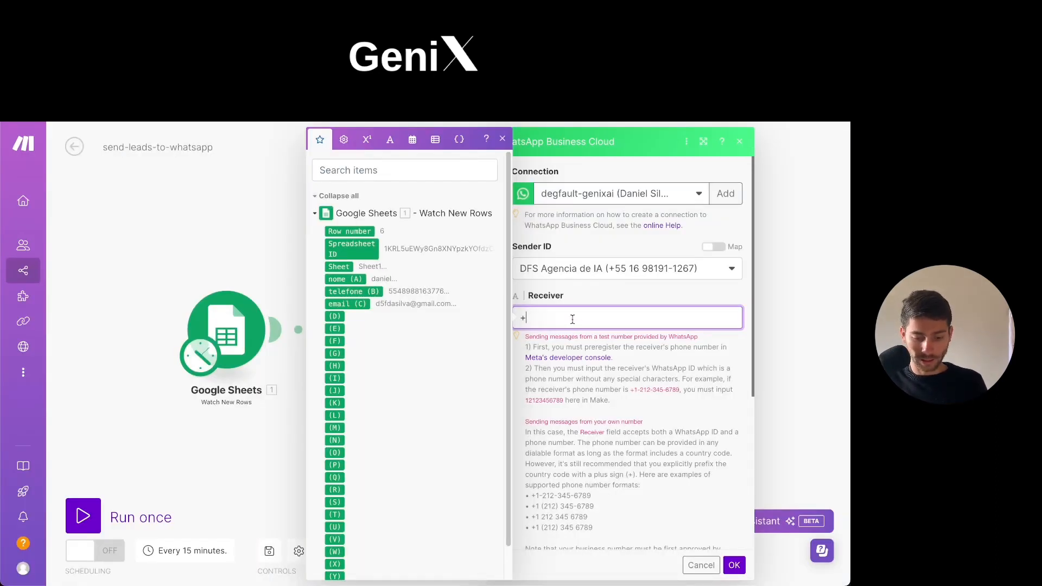
{"action": "left_click", "coordinate": [367, 292]}
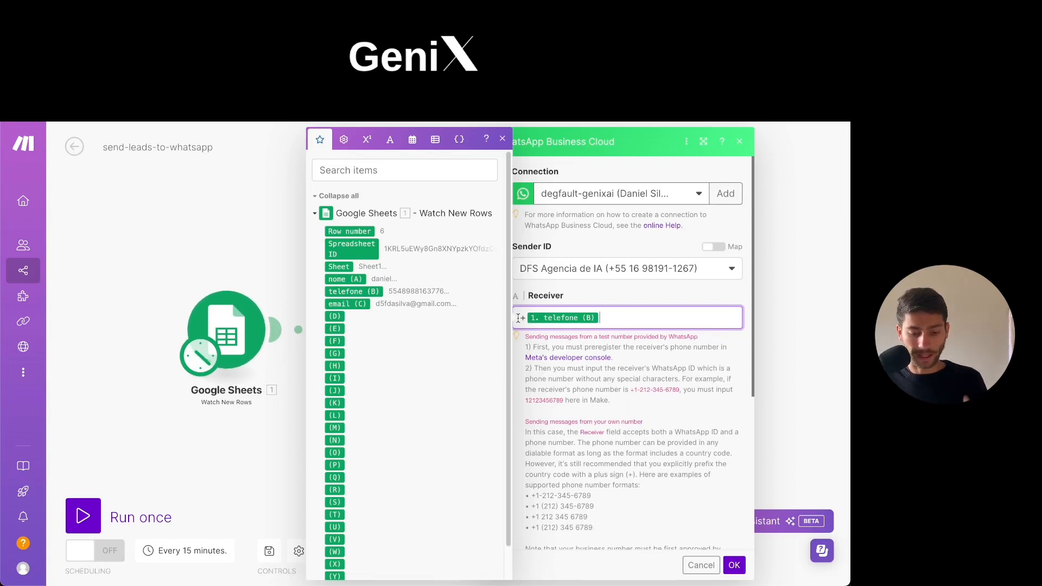
Review the Message Template setting and the header and body of the confirmation_book (pt_BR) template.
{"action": "scroll", "coordinate": [627, 334], "scroll_direction": "down", "scroll_amount": 3}
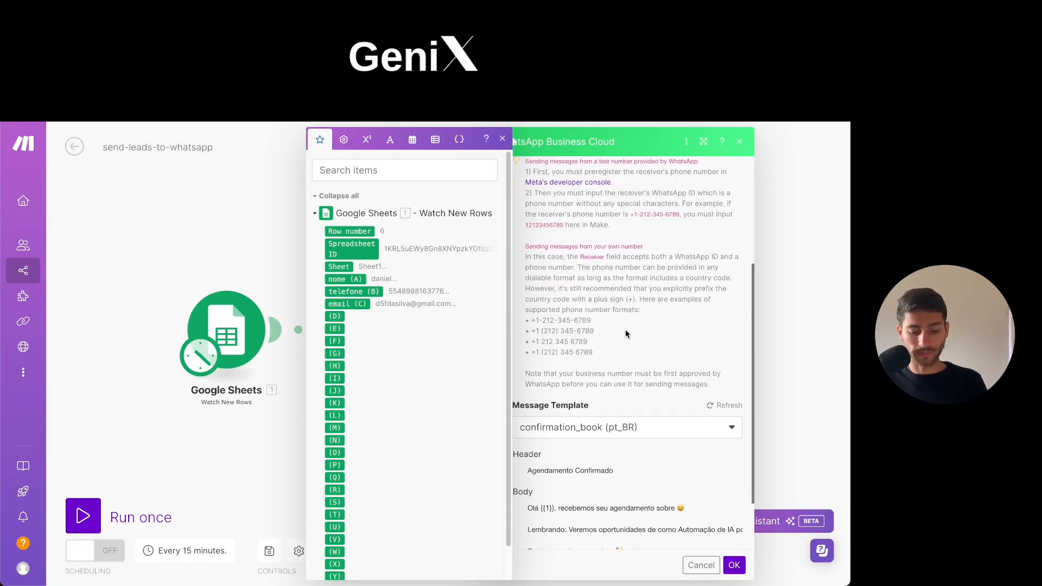
{"action": "left_click", "coordinate": [614, 404]}
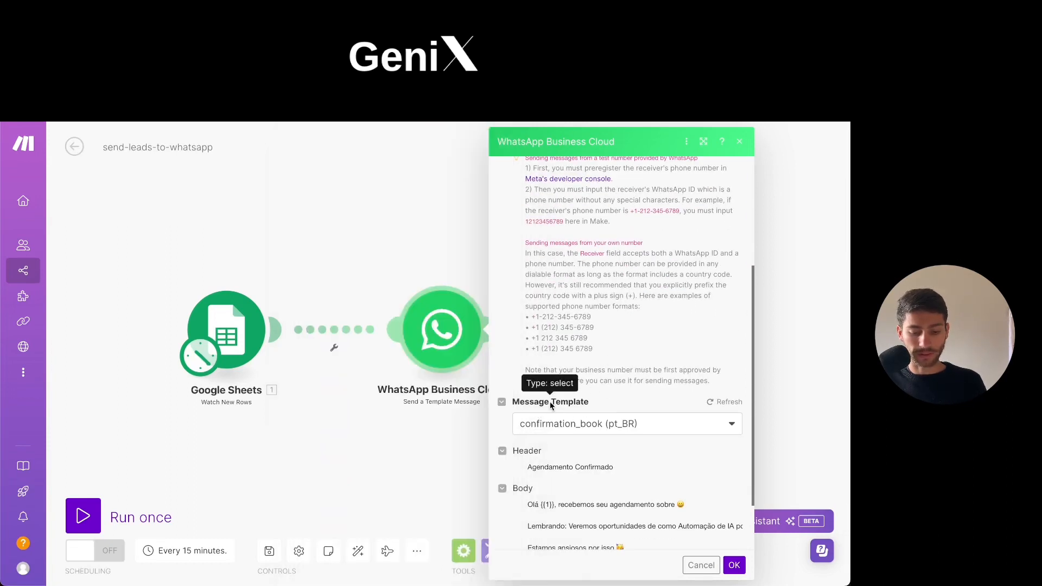
{"action": "left_click", "coordinate": [697, 427]}
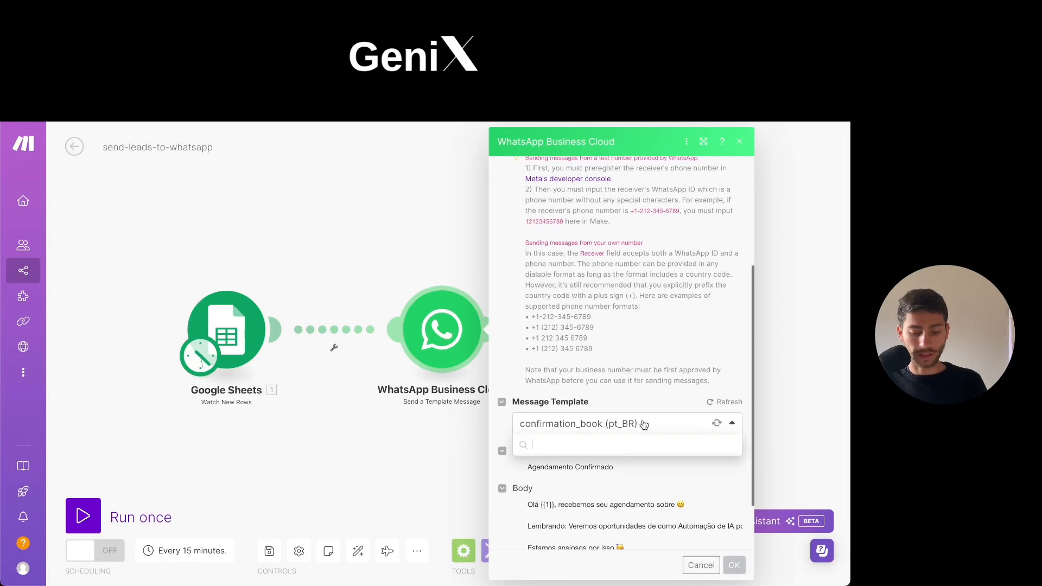
{"action": "left_click", "coordinate": [645, 425]}
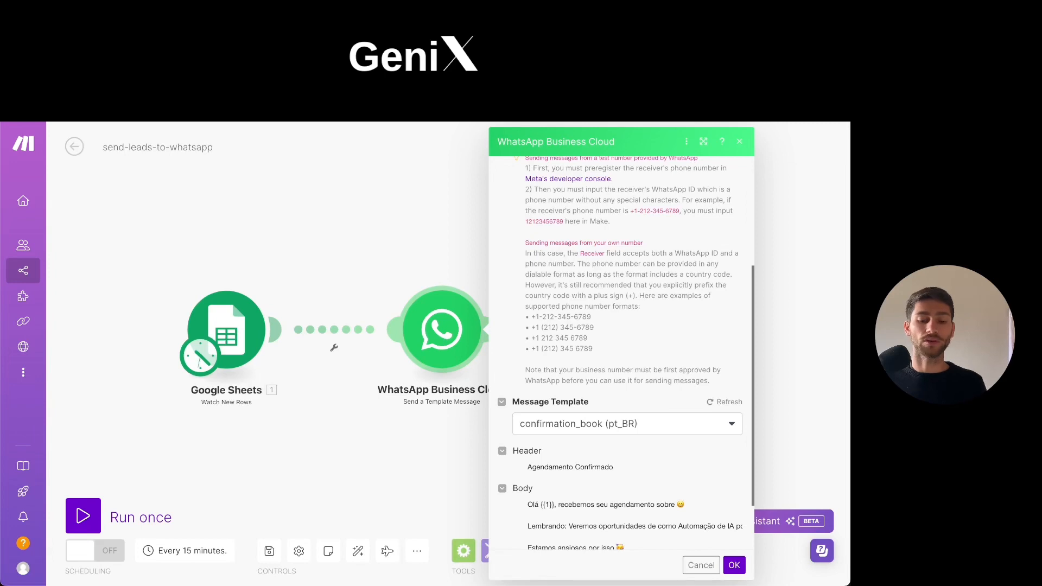
Switch to Meta's Manage templates page and start creating a message template from a blank template.
{"action": "left_click", "coordinate": [646, 81]}
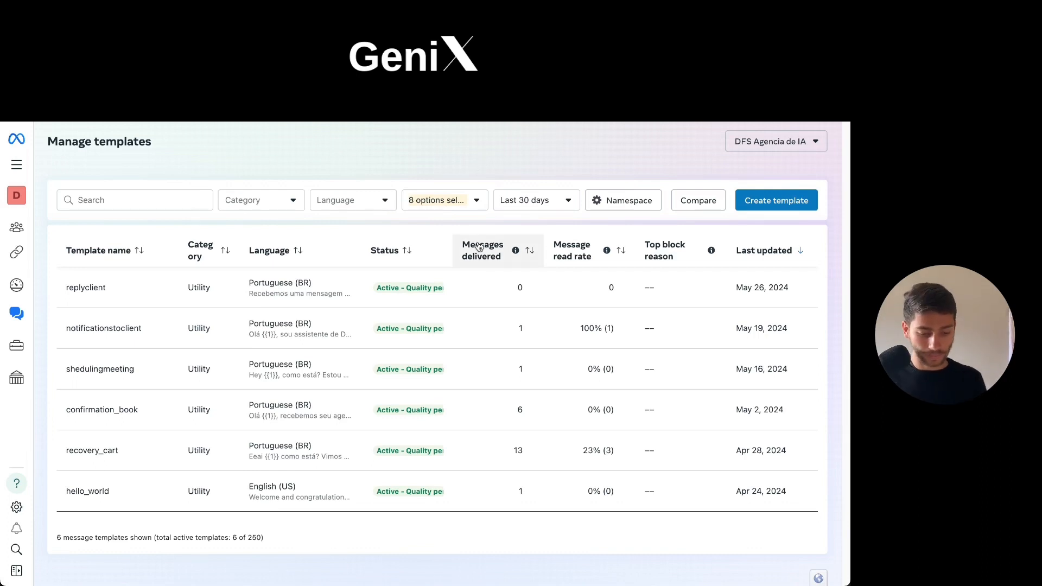
{"action": "left_click", "coordinate": [775, 201]}
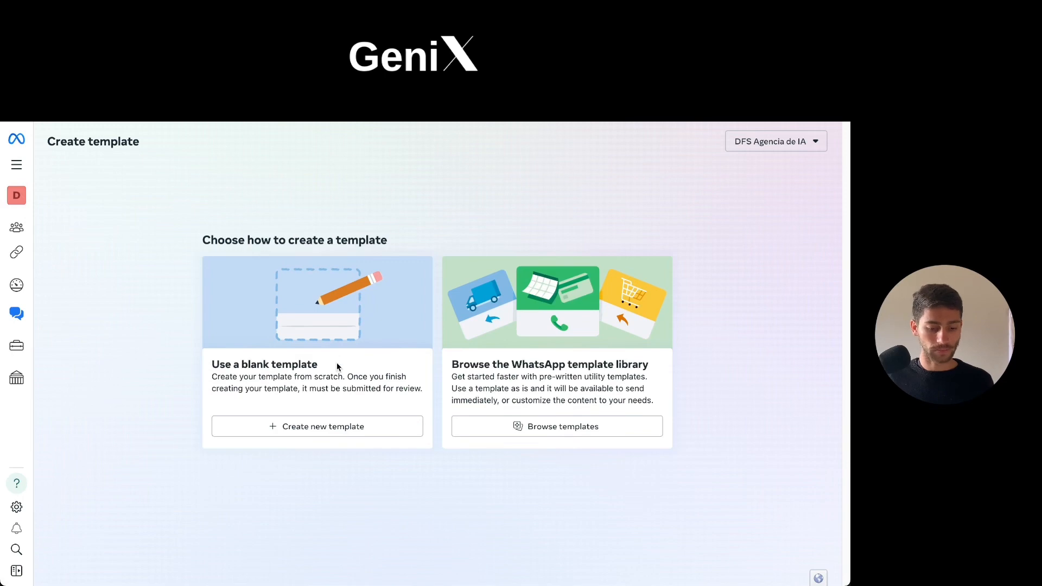
{"action": "left_click", "coordinate": [271, 427]}
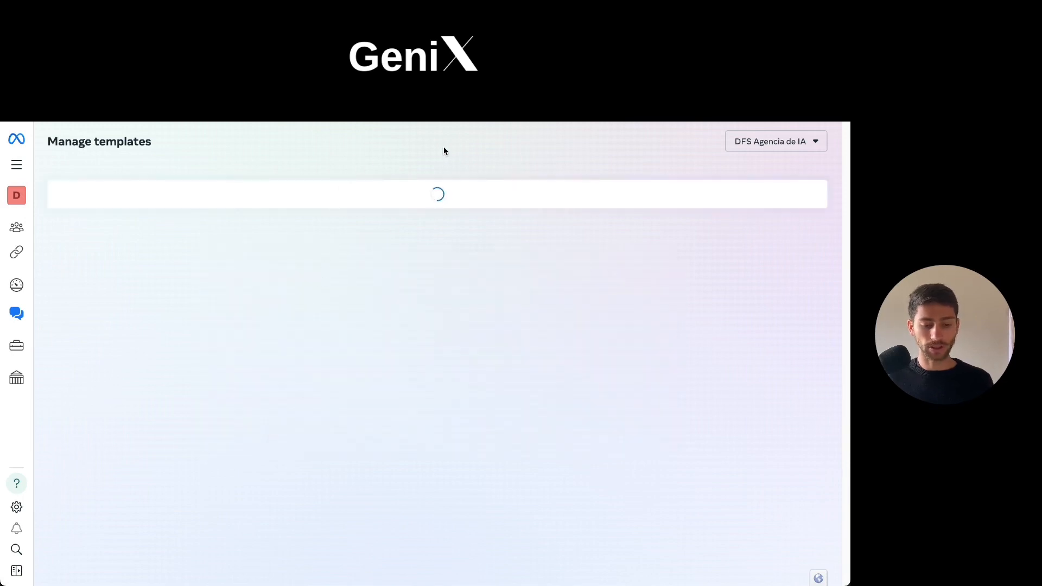
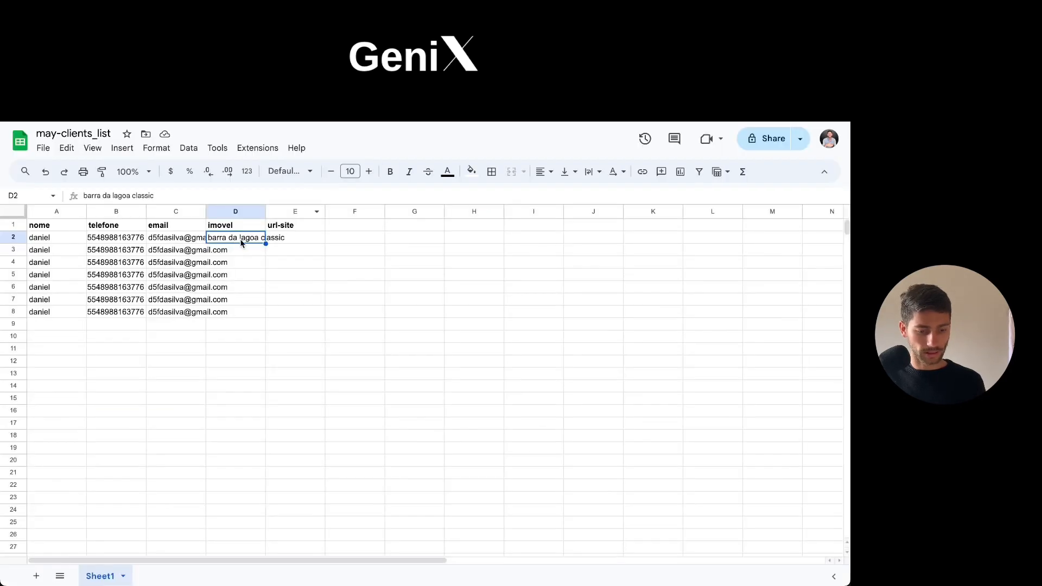
Copy the OLX listing's title into imovel cell D2 and its page URL into url-site cell E2 of the may-clients_list sheet.
{"action": "key", "text": "ctrl+b"}
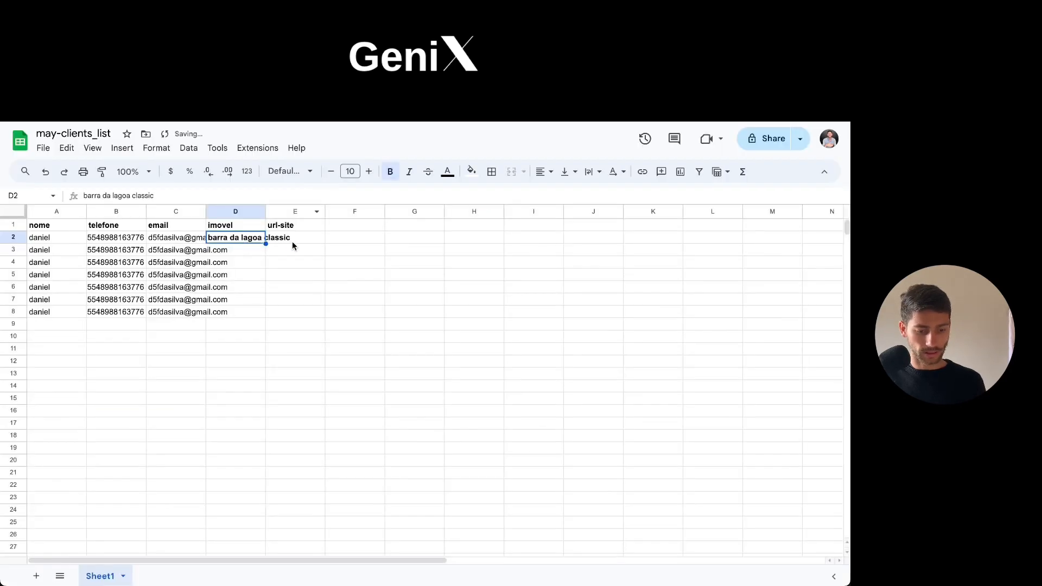
{"action": "type", "text": "Apartamento com móveis planejados, churrasqueira na sacada, 3 dormitórios, lavabo e 2 vaga"}
{"action": "left_click", "coordinate": [291, 242]}
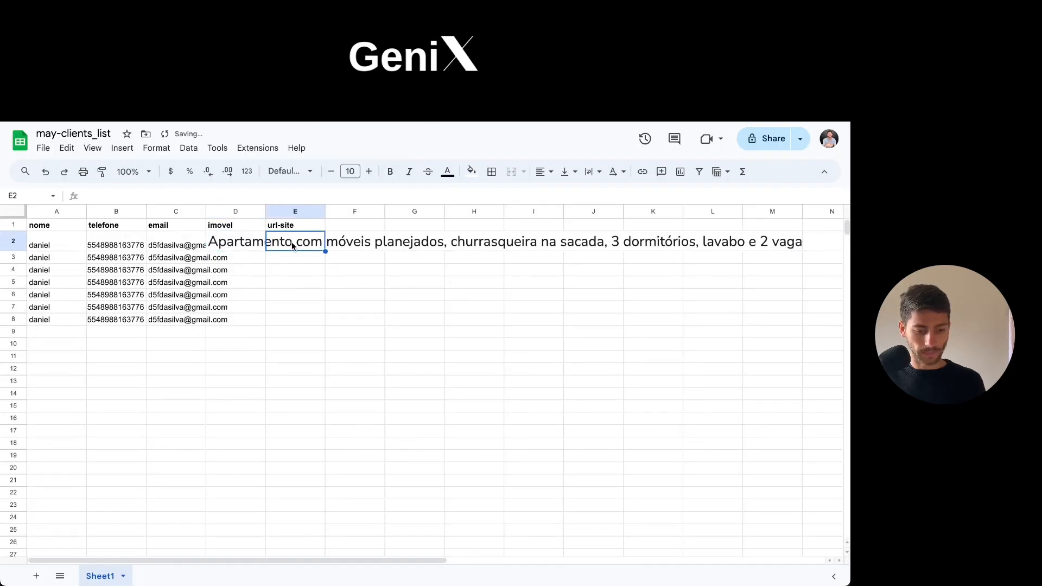
{"action": "key", "text": "ctrl+Tab"}
{"action": "key", "text": "super+l"}
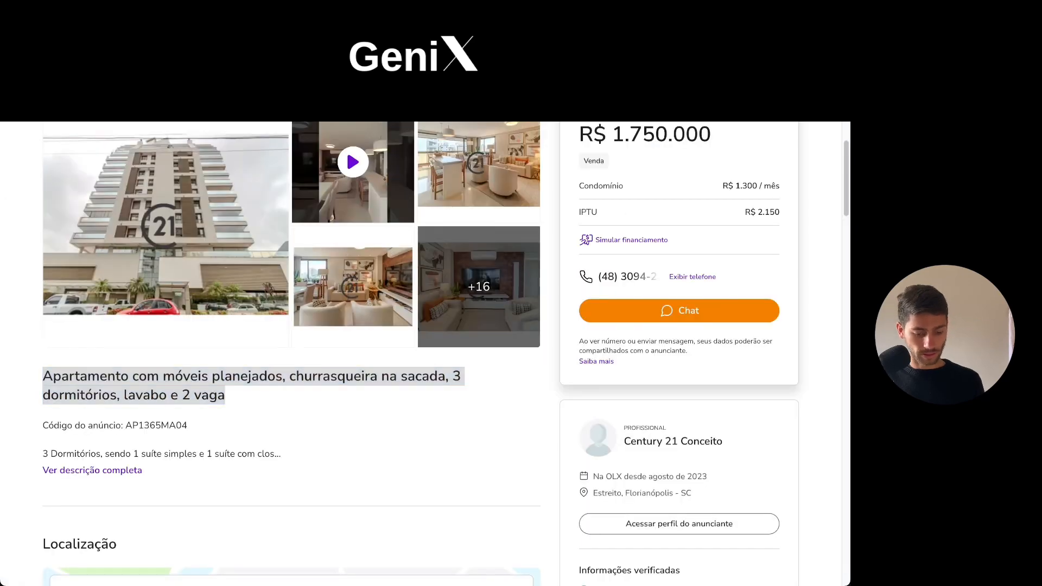
{"action": "key", "text": "ctrl+Tab"}
{"action": "key", "text": "ctrl+Tab"}
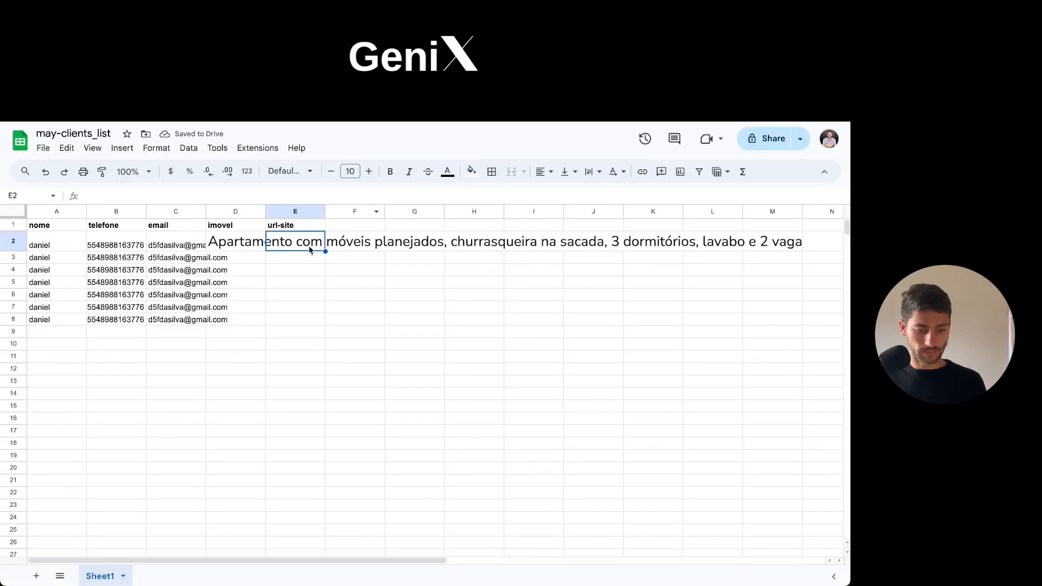
{"action": "key", "text": "ctrl+v"}
Duplicate the property title and listing URL from row 2 into cells D3 and E3.
{"action": "left_click", "coordinate": [235, 257]}
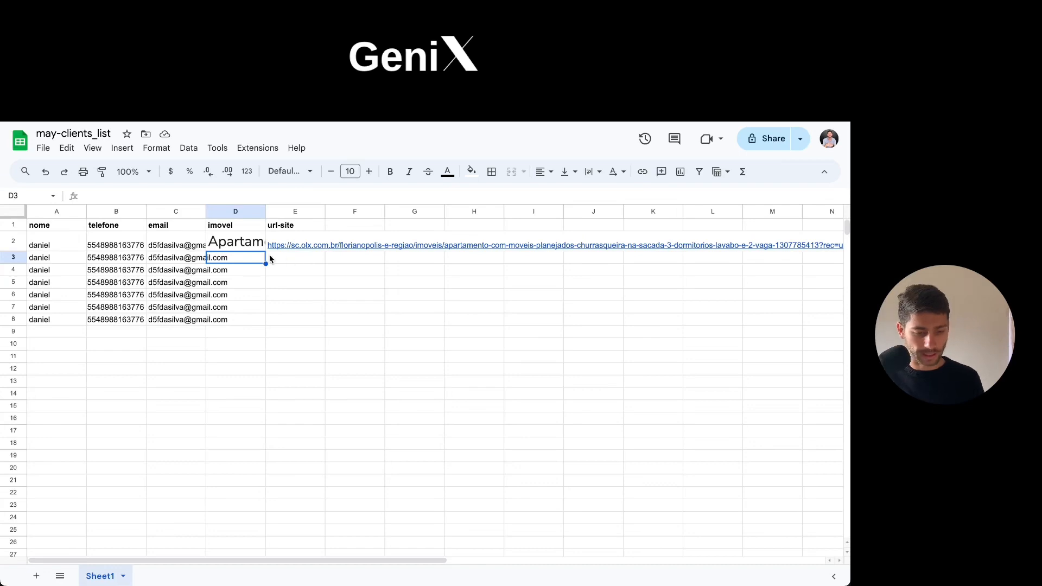
{"action": "left_click", "coordinate": [235, 245]}
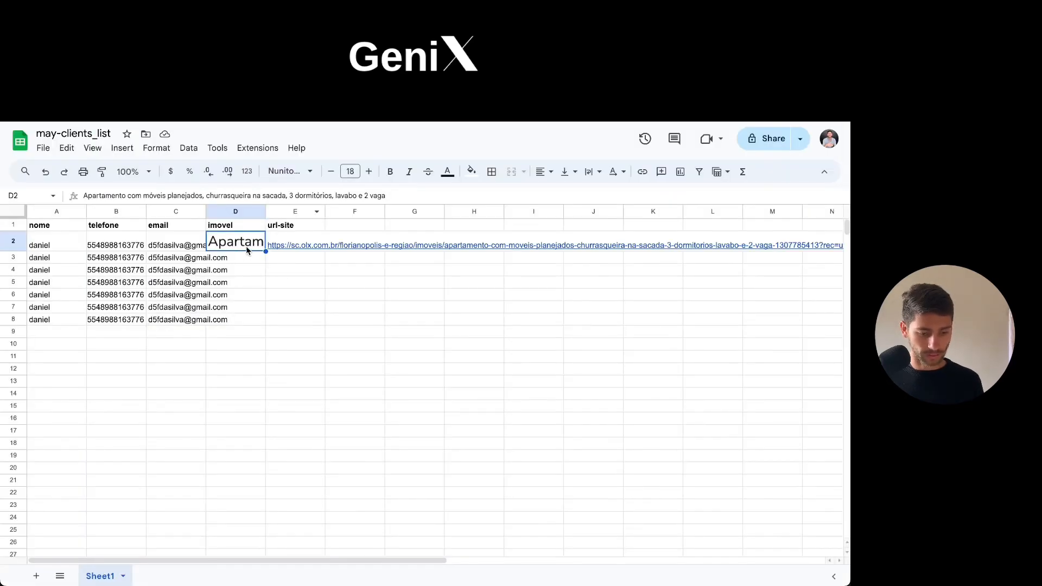
{"action": "left_click", "coordinate": [245, 256]}
{"action": "type", "text": "Apartamento com móveis planejados, churrasqueira na sacada, 3 dormitórios, lavabo e 2 vaga"}
{"action": "left_click", "coordinate": [309, 264]}
{"action": "key", "text": "super+v"}
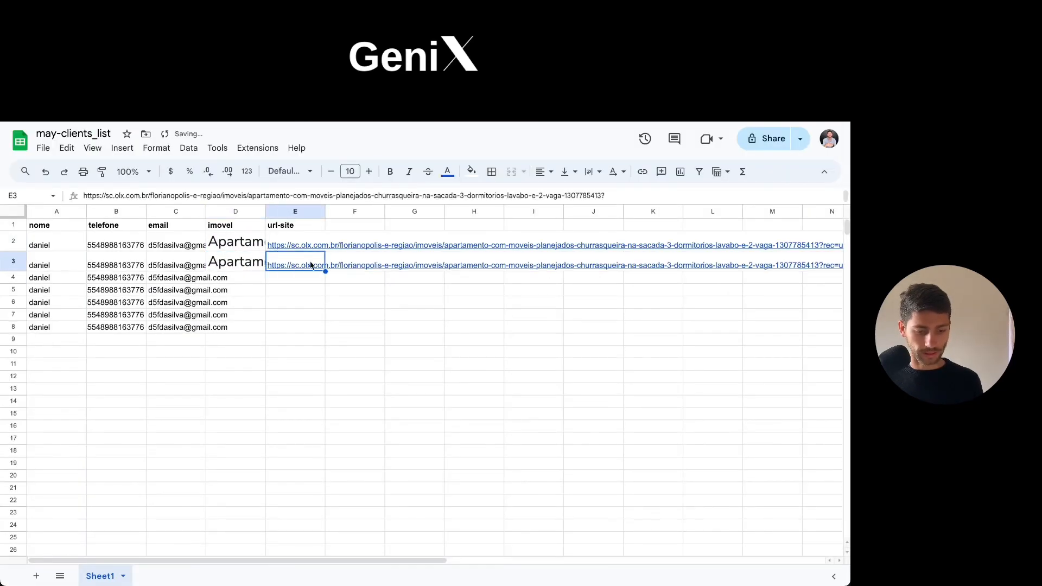
Switch to Meta's new message template form, choose the Utility category and name the template clientsimovels.
{"action": "left_click", "coordinate": [298, 289]}
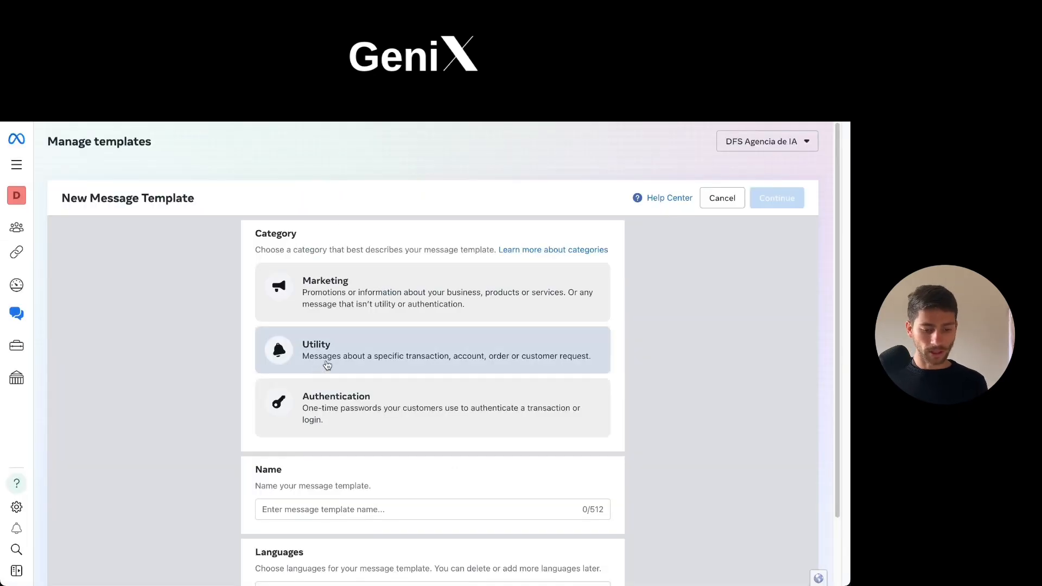
{"action": "scroll", "coordinate": [328, 496], "scroll_direction": "down", "scroll_amount": 1}
{"action": "left_click", "coordinate": [321, 483]}
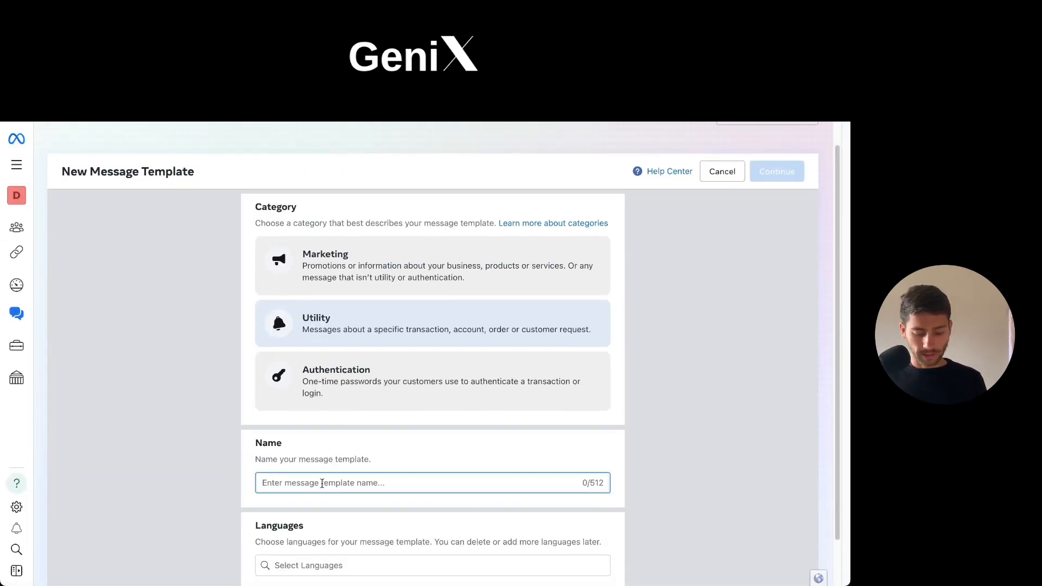
{"action": "type", "text": "im"}
{"action": "key", "text": "BackSpace"}
{"action": "key", "text": "BackSpace"}
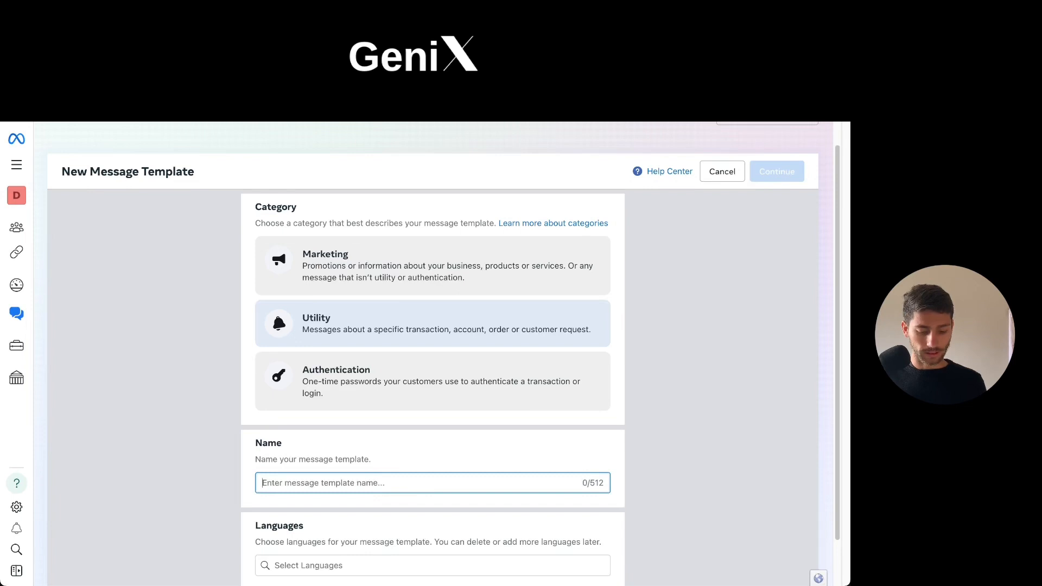
{"action": "type", "text": "client"}
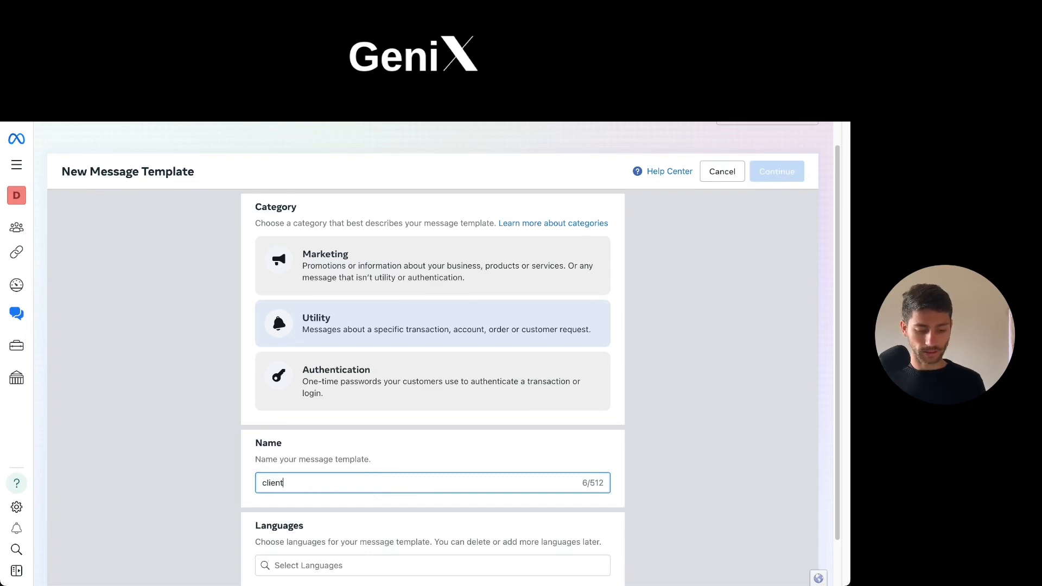
{"action": "key", "text": "BackSpace"}
{"action": "type", "text": "tsimovels"}
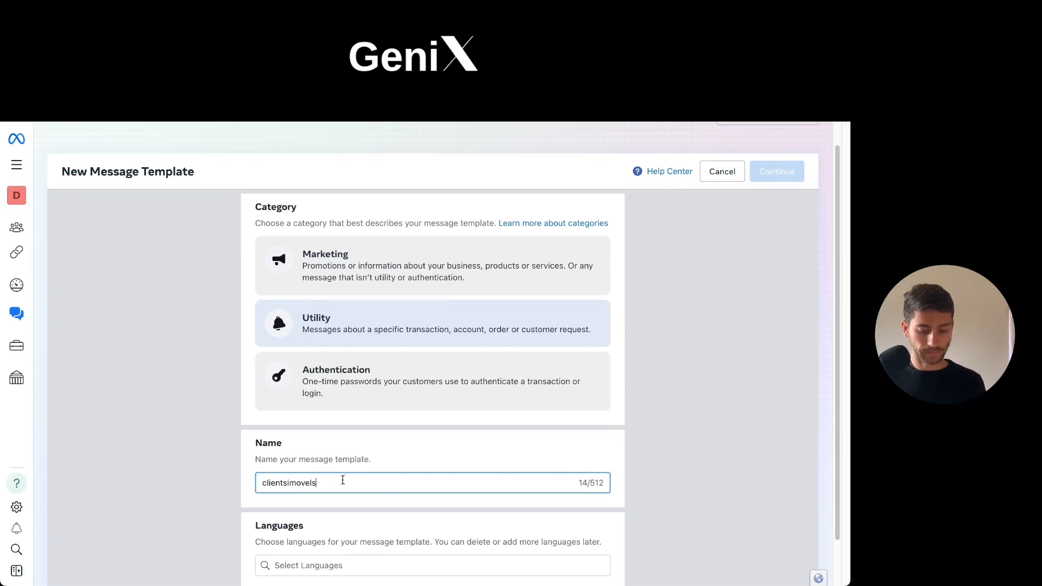
Set the template language to Portuguese (BR) and continue to the template editor.
{"action": "scroll", "coordinate": [343, 479], "scroll_direction": "down", "scroll_amount": 1}
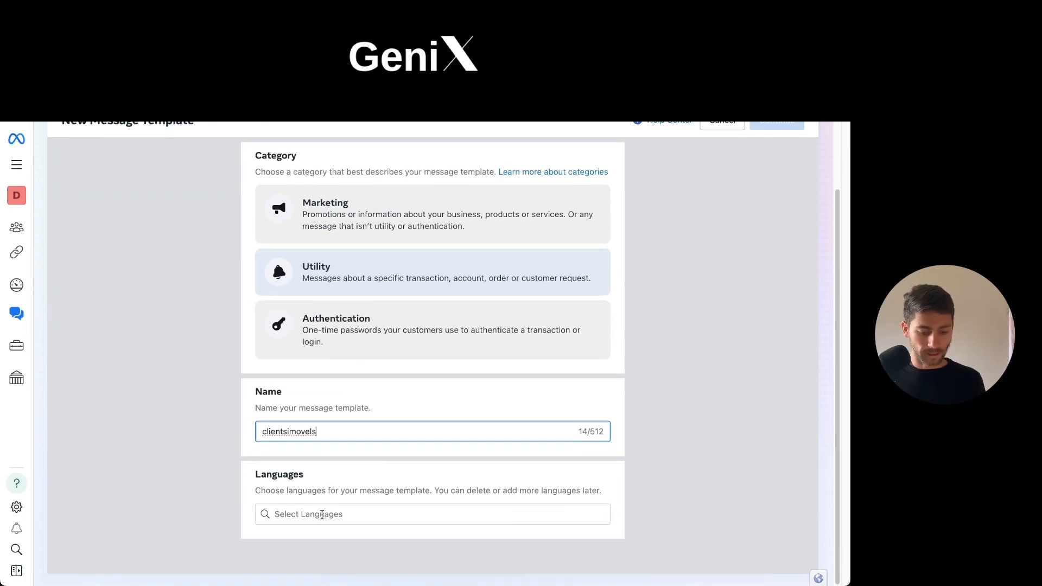
{"action": "left_click", "coordinate": [323, 513]}
{"action": "type", "text": "por"}
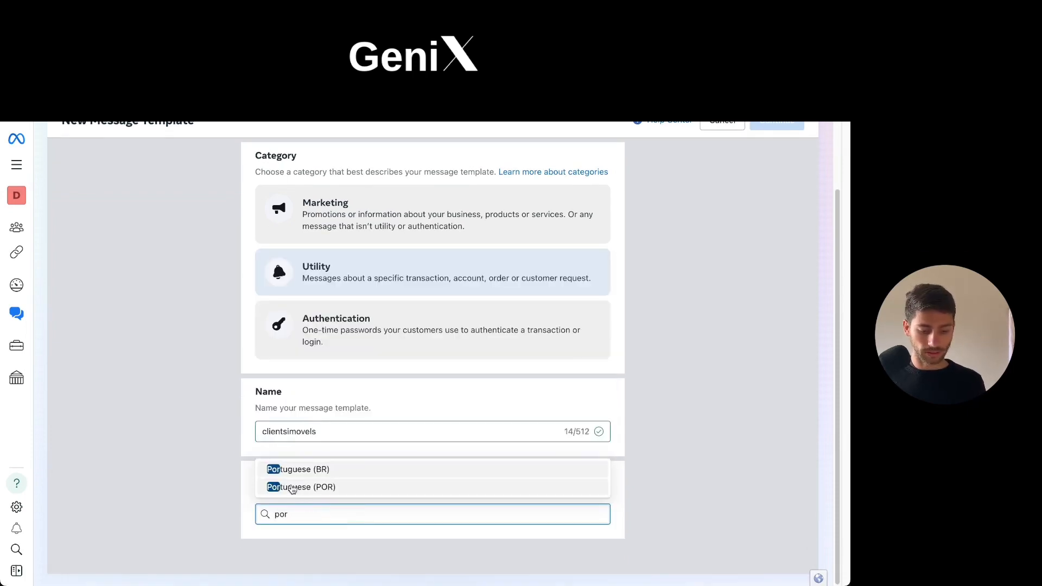
{"action": "left_click", "coordinate": [303, 473]}
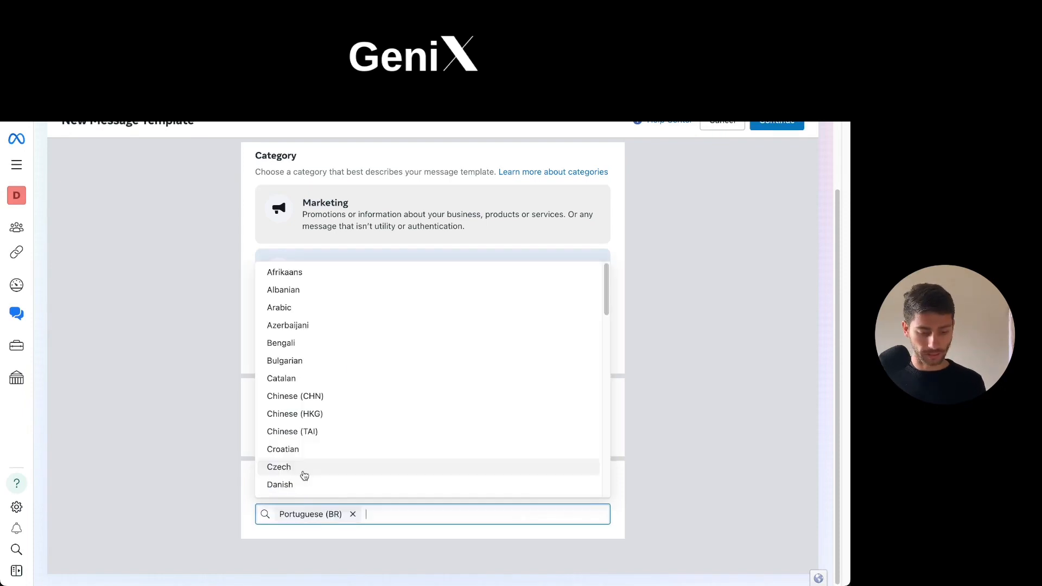
{"action": "left_click", "coordinate": [151, 366]}
{"action": "scroll", "coordinate": [387, 399], "scroll_direction": "up", "scroll_amount": 2}
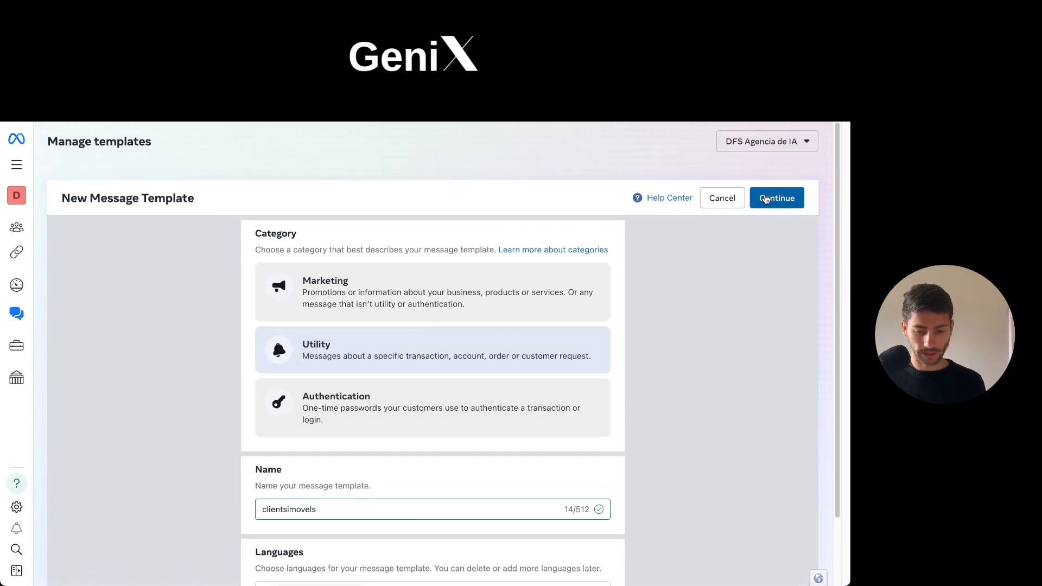
{"action": "left_click", "coordinate": [777, 196]}
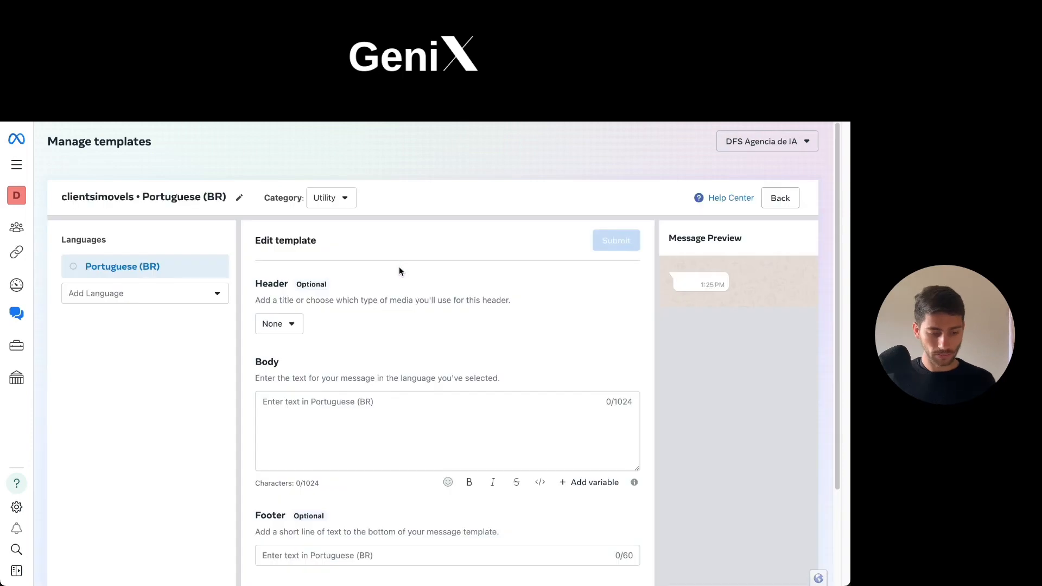
Start the template body with the greeting "Olá, {{1}}.", inserting the first variable, and begin a new line.
{"action": "left_click", "coordinate": [363, 422]}
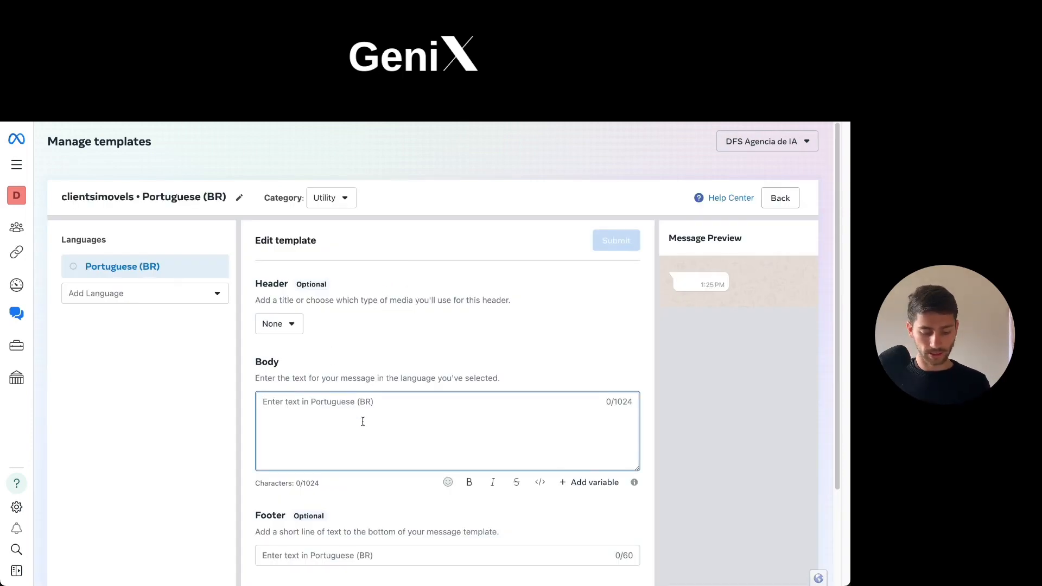
{"action": "type", "text": "Olá"}
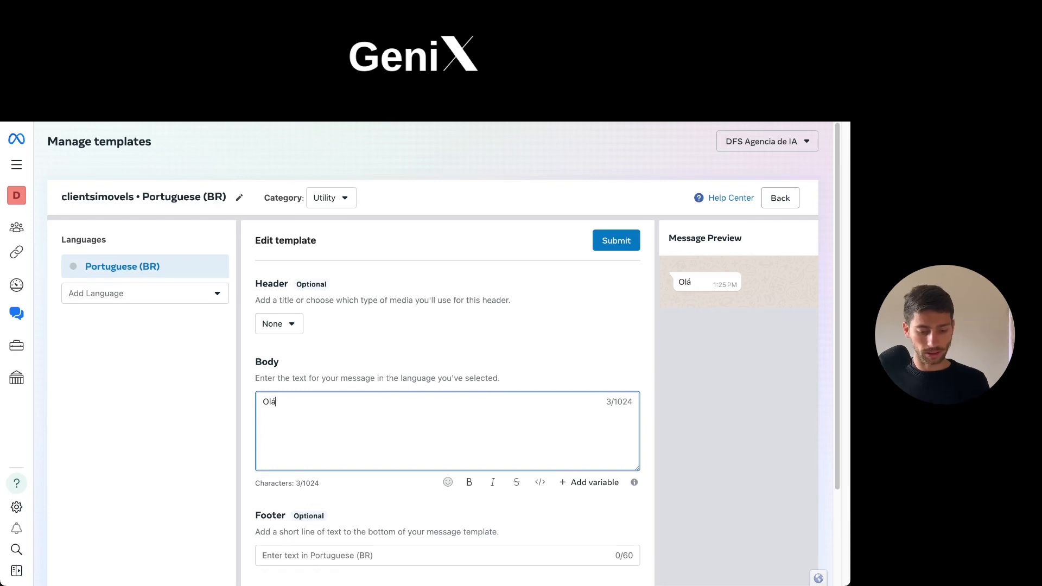
{"action": "type", "text": ","}
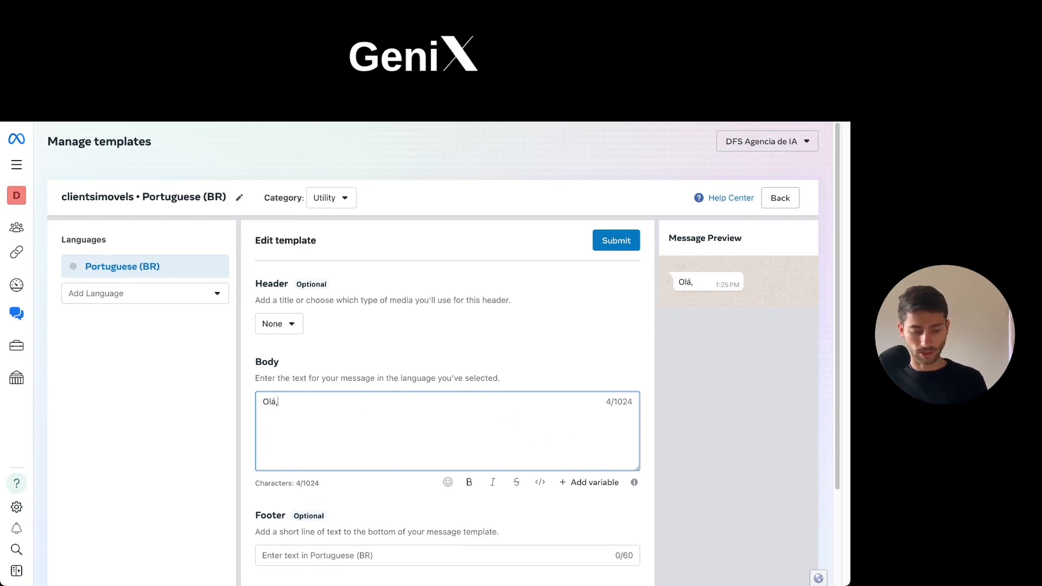
{"action": "left_click", "coordinate": [593, 483]}
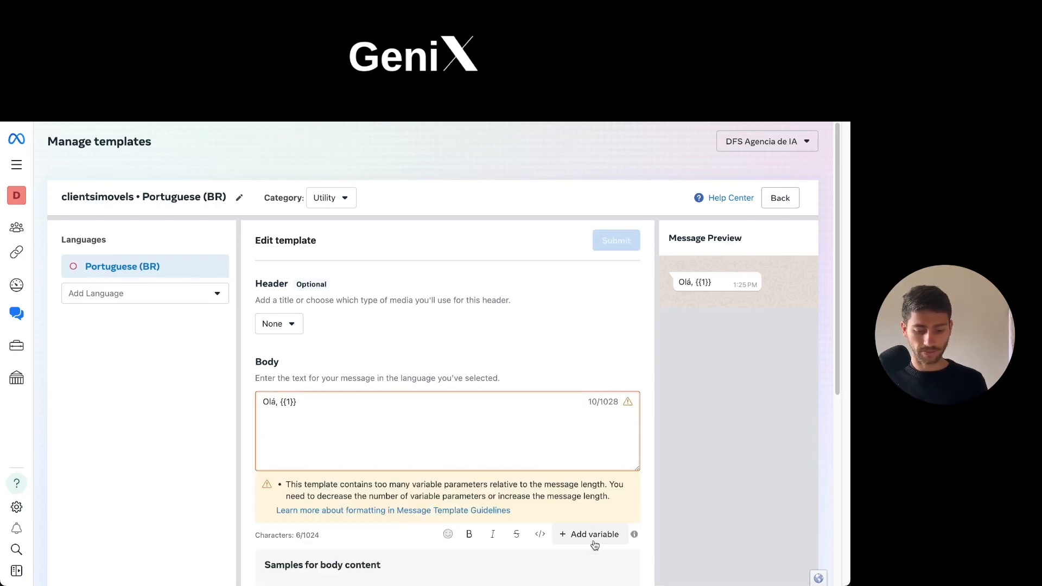
{"action": "type", "text": "."}
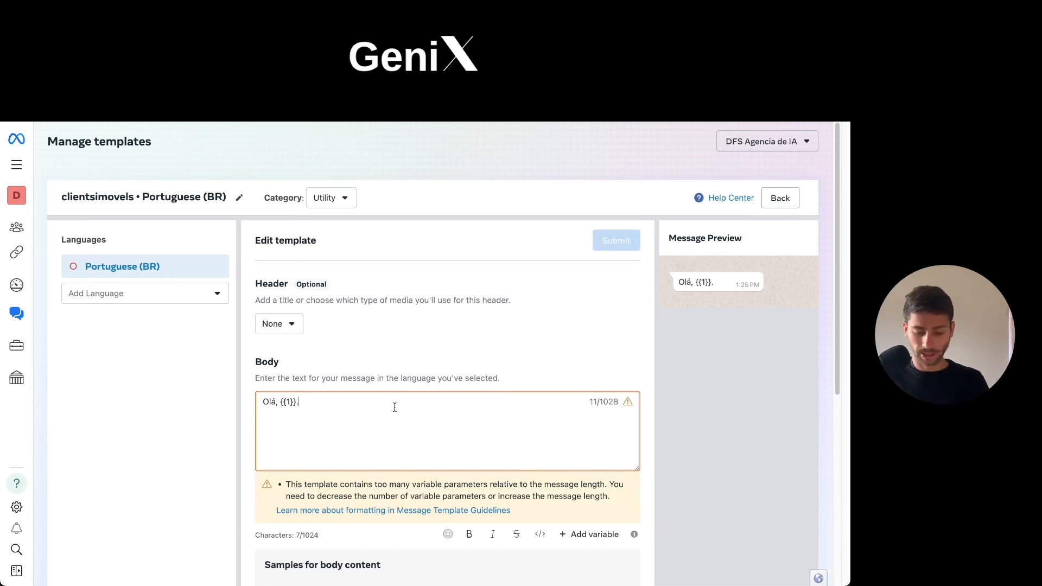
{"action": "key", "text": "Return"}
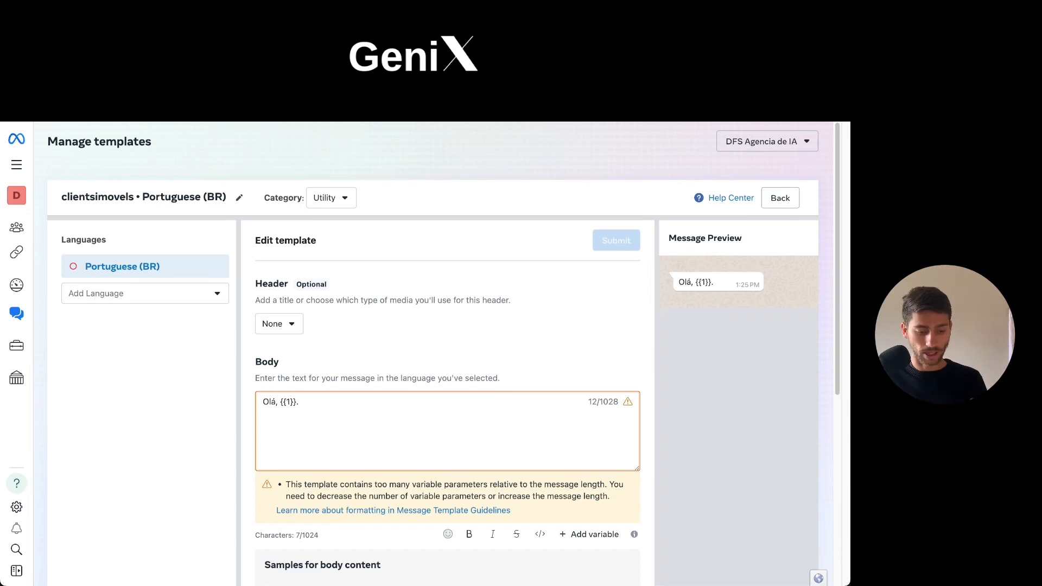
Write "Vimos que você demonstrou interesse no imóvel" below the greeting in the template body.
{"action": "type", "text": "Vi que"}
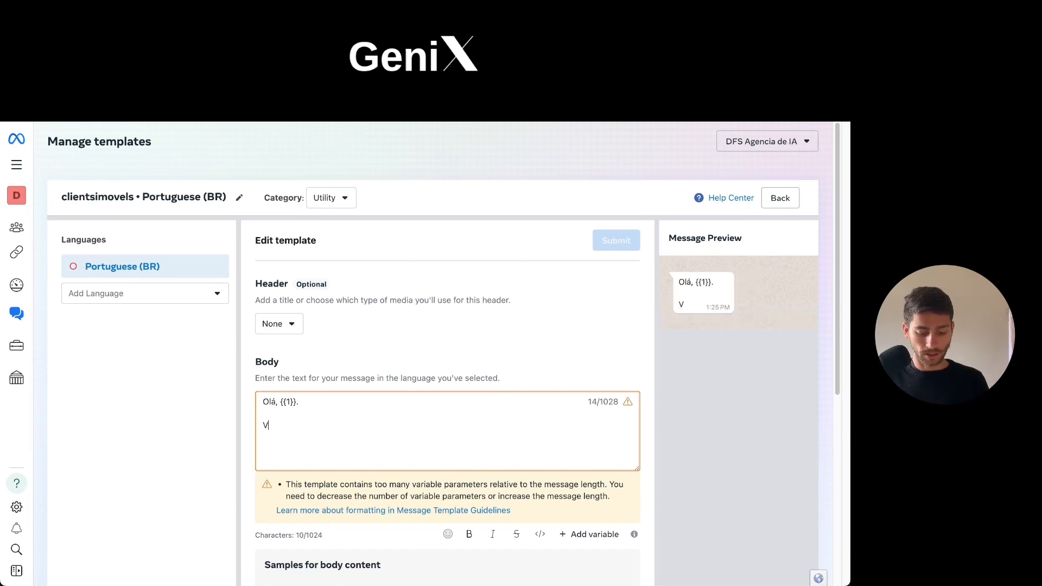
{"action": "key", "text": "BackSpace"}
{"action": "key", "text": "BackSpace"}
{"action": "key", "text": "BackSpace"}
{"action": "key", "text": "BackSpace"}
{"action": "key", "text": "BackSpace"}
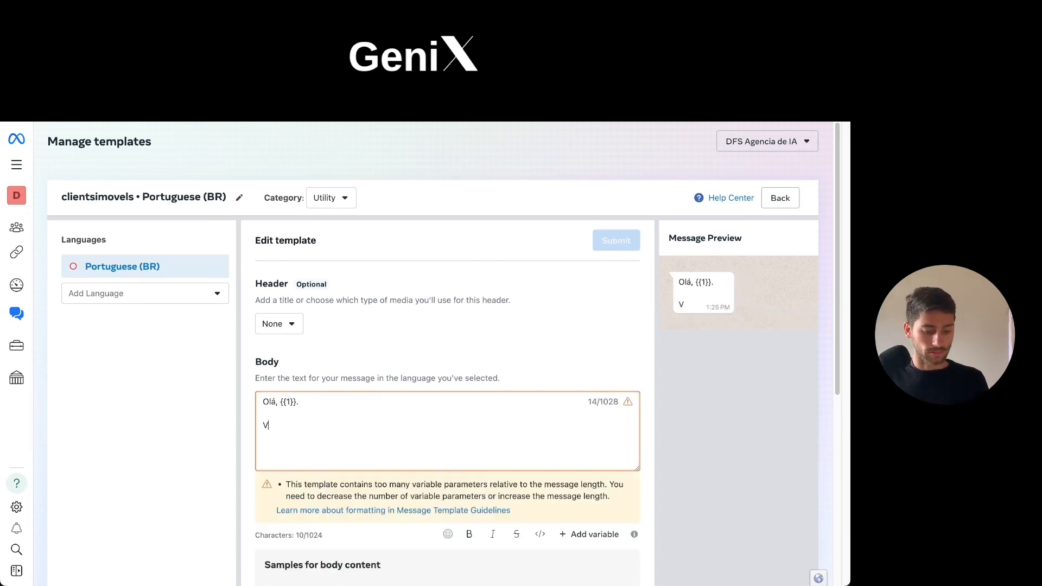
{"action": "type", "text": "iemo"}
{"action": "key", "text": "BackSpace"}
{"action": "key", "text": "BackSpace"}
{"action": "key", "text": "BackSpace"}
{"action": "type", "text": "m"}
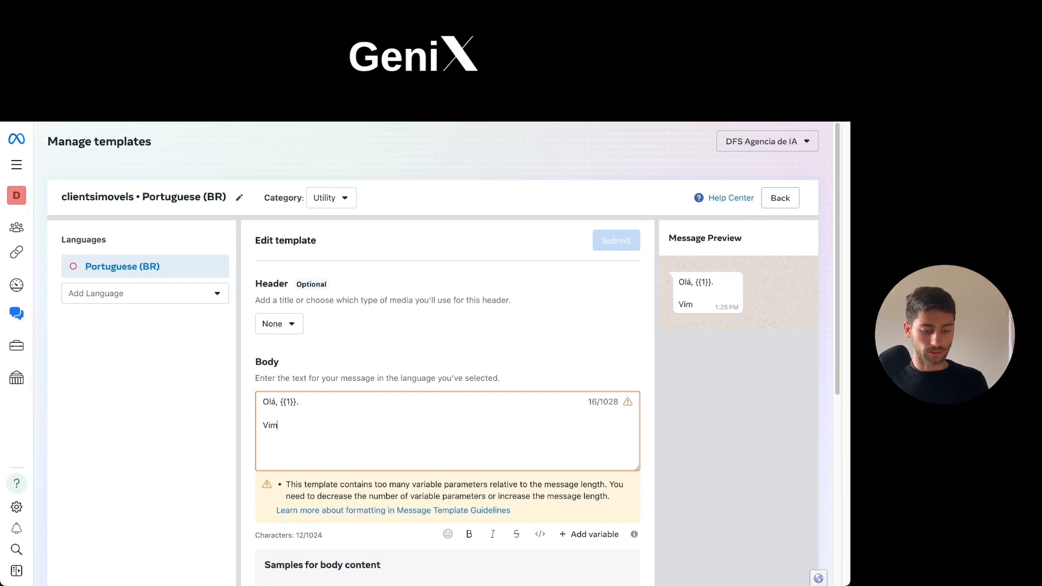
{"action": "type", "text": "os que você d"}
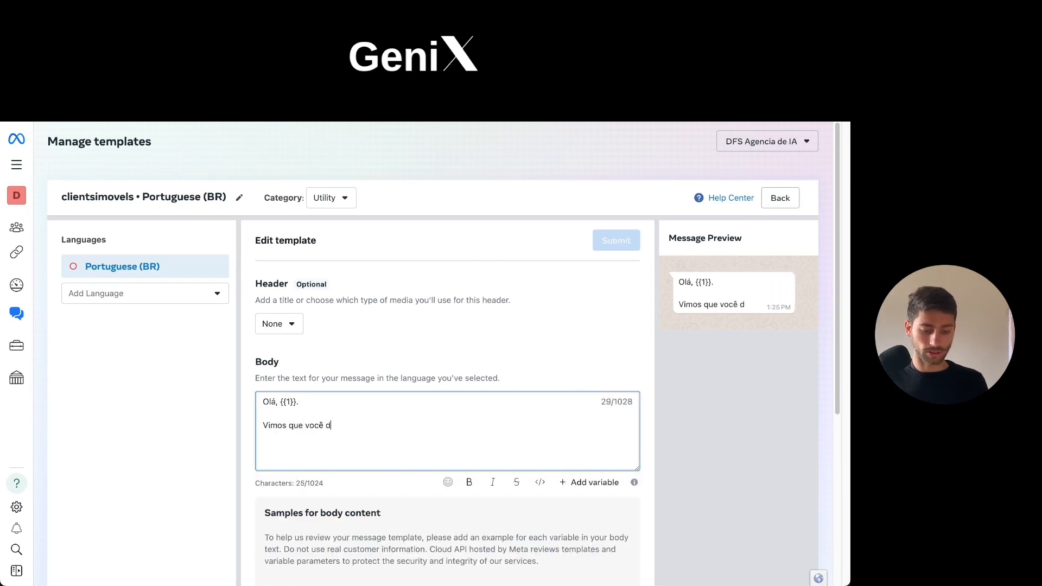
{"action": "type", "text": "esm"}
{"action": "key", "text": "BackSpace"}
{"action": "key", "text": "BackSpace"}
{"action": "type", "text": "mosn"}
{"action": "key", "text": "BackSpace"}
{"action": "key", "text": "BackSpace"}
{"action": "key", "text": "BackSpace"}
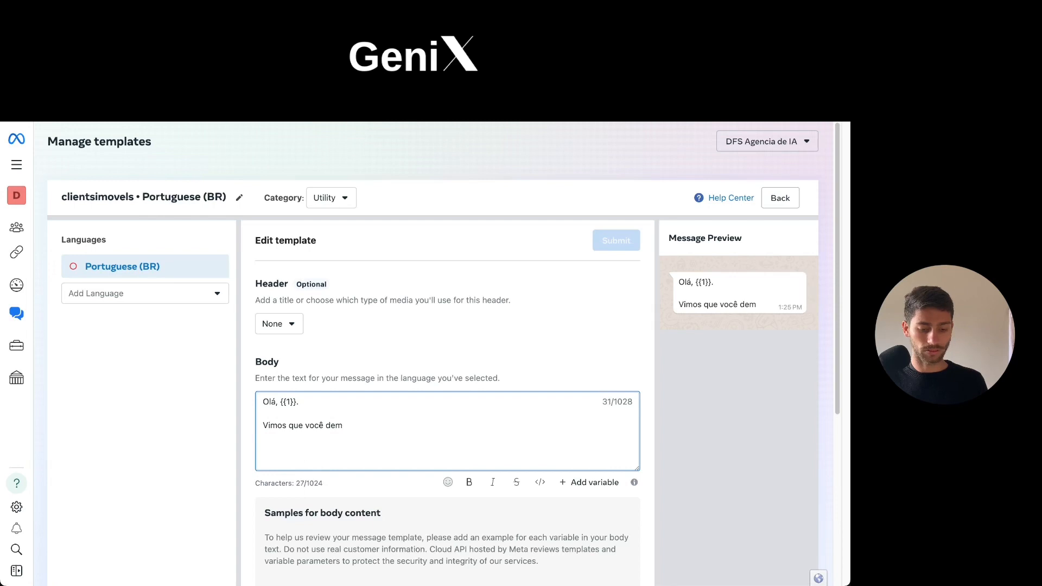
{"action": "type", "text": "onstrour"}
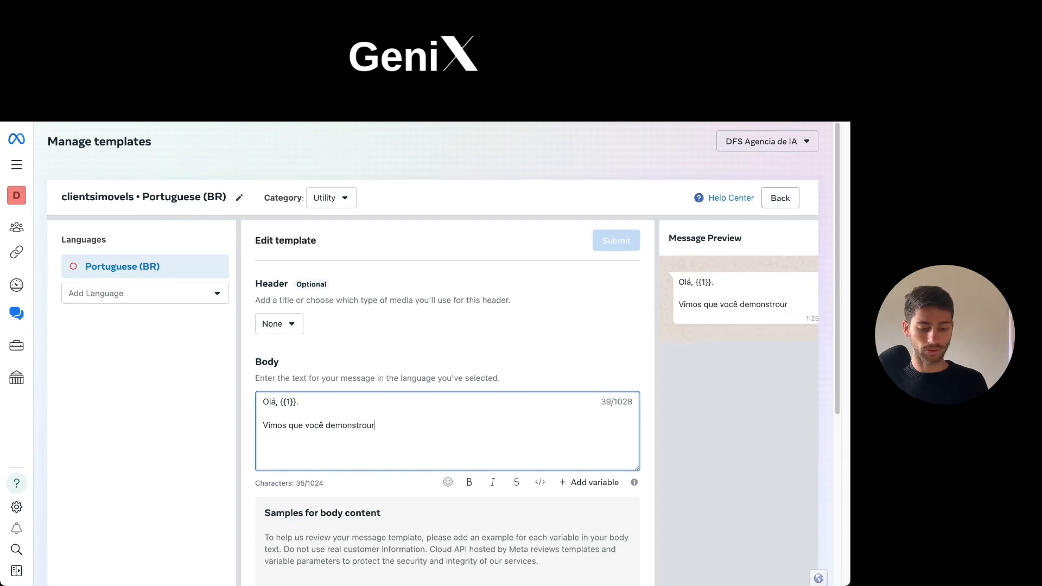
{"action": "key", "text": "BackSpace"}
{"action": "type", "text": "intere"}
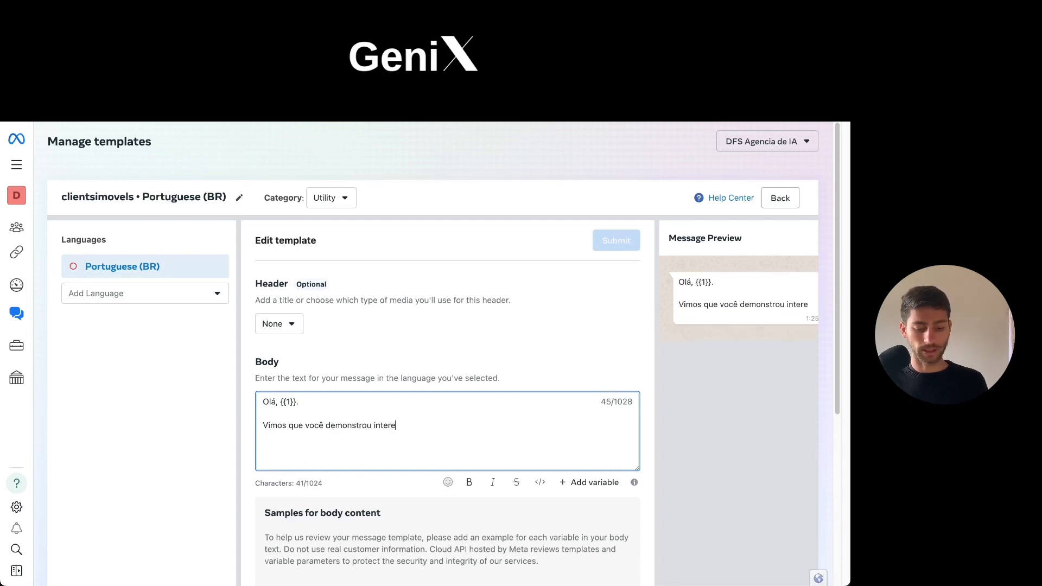
{"action": "type", "text": "sse no imóvel"}
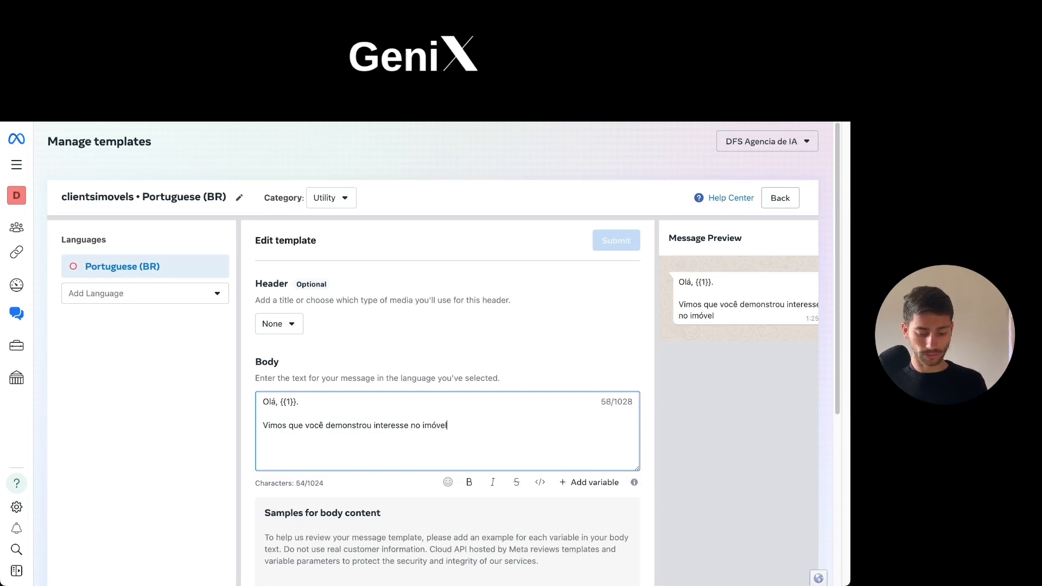
Insert variable {{2}} after "imóvel" in the body text and follow it with a comma.
{"action": "left_click", "coordinate": [579, 489]}
{"action": "scroll", "coordinate": [465, 412], "scroll_direction": "down", "scroll_amount": 2}
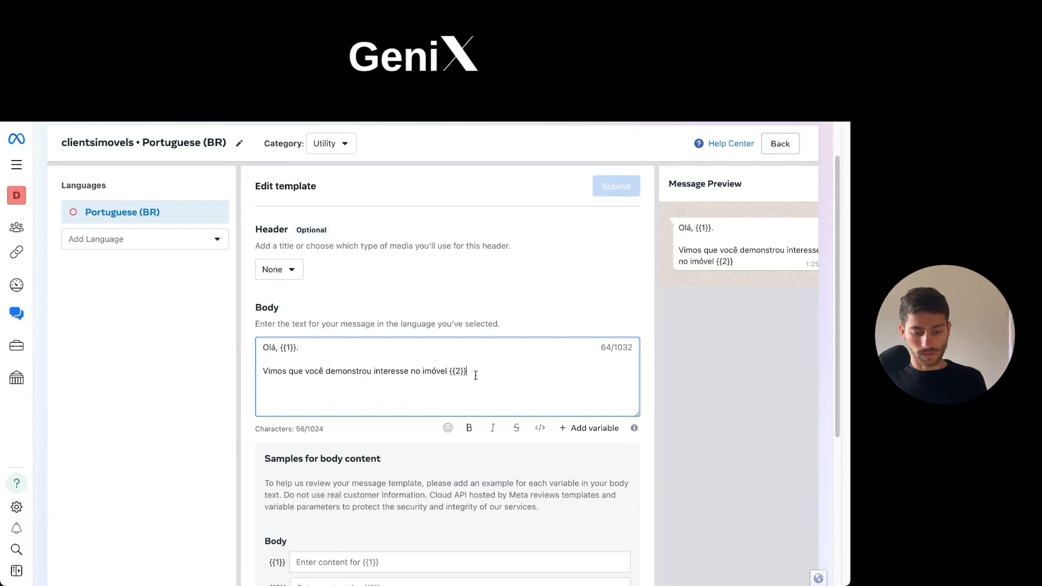
{"action": "type", "text": ","}
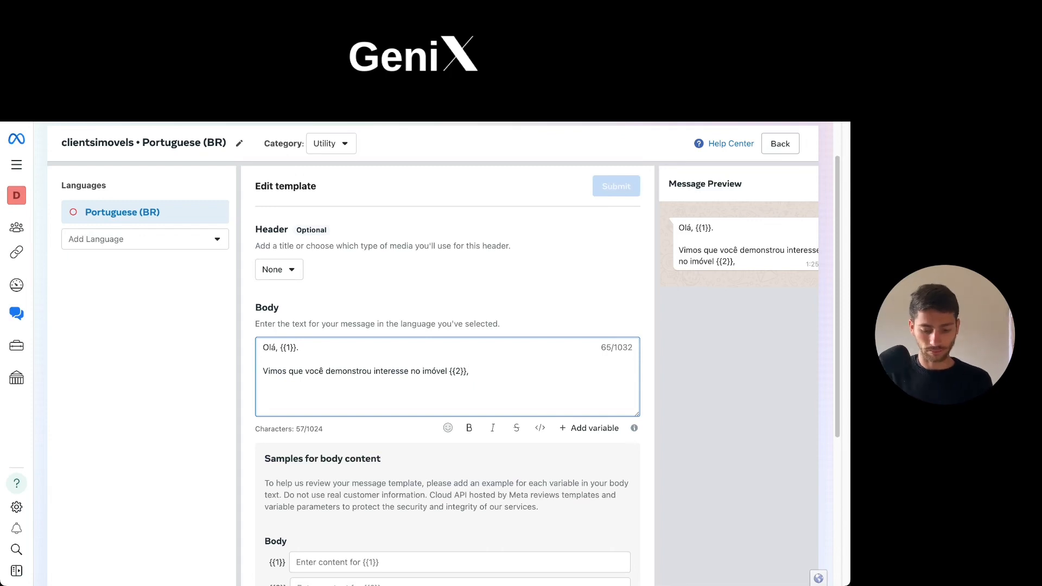
{"action": "key", "text": "Return"}
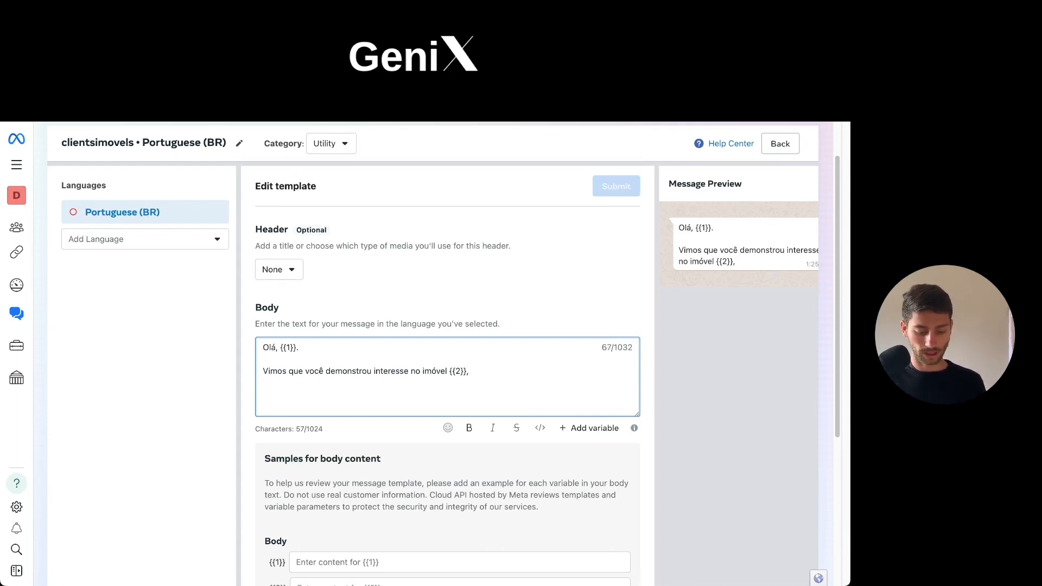
{"action": "type", "text": "pode"}
{"action": "key", "text": "BackSpace"}
{"action": "key", "text": "BackSpace"}
{"action": "key", "text": "BackSpace"}
{"action": "key", "text": "BackSpace"}
{"action": "key", "text": "BackSpace"}
{"action": "key", "text": "BackSpace"}
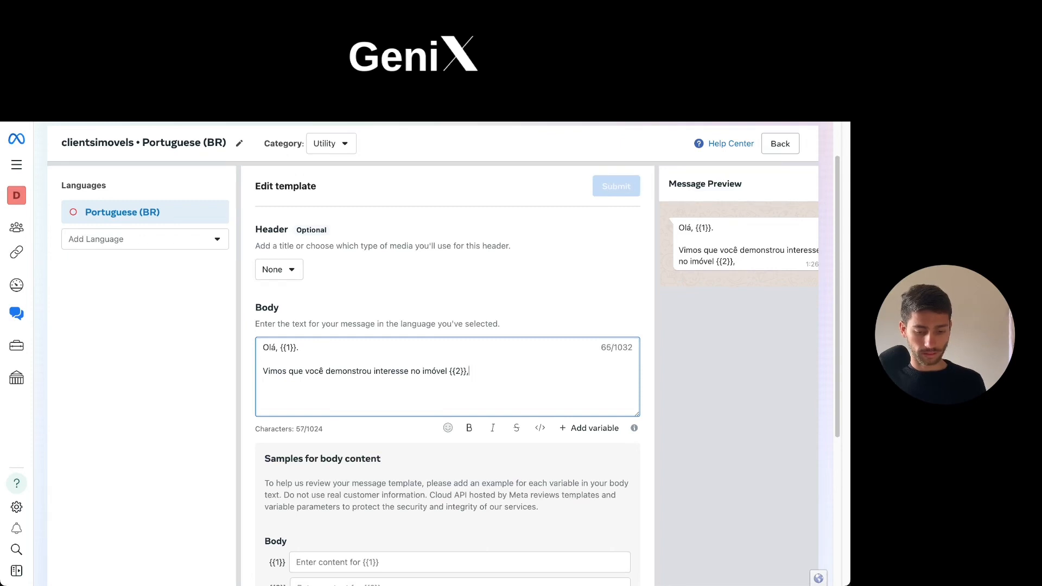
End the property sentence with a period instead of the comma and add a paragraph reading "Podemos agendar uma visita ou marcar uma reuniçao antes".
{"action": "key", "text": "BackSpace"}
{"action": "type", "text": "."}
{"action": "key", "text": "Return"}
{"action": "key", "text": "Return"}
{"action": "type", "text": "Podemos a"}
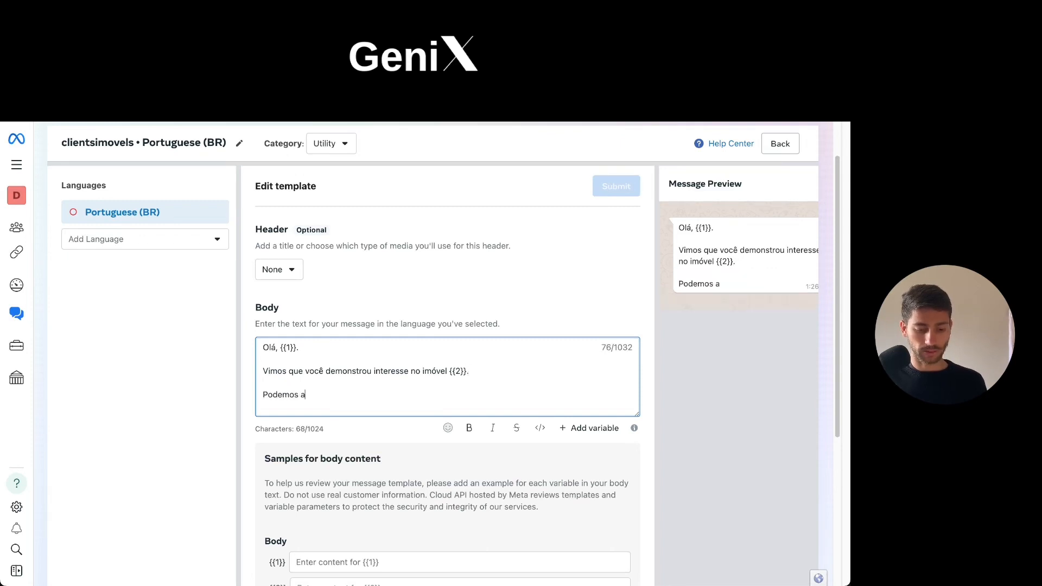
{"action": "type", "text": "gendar u"}
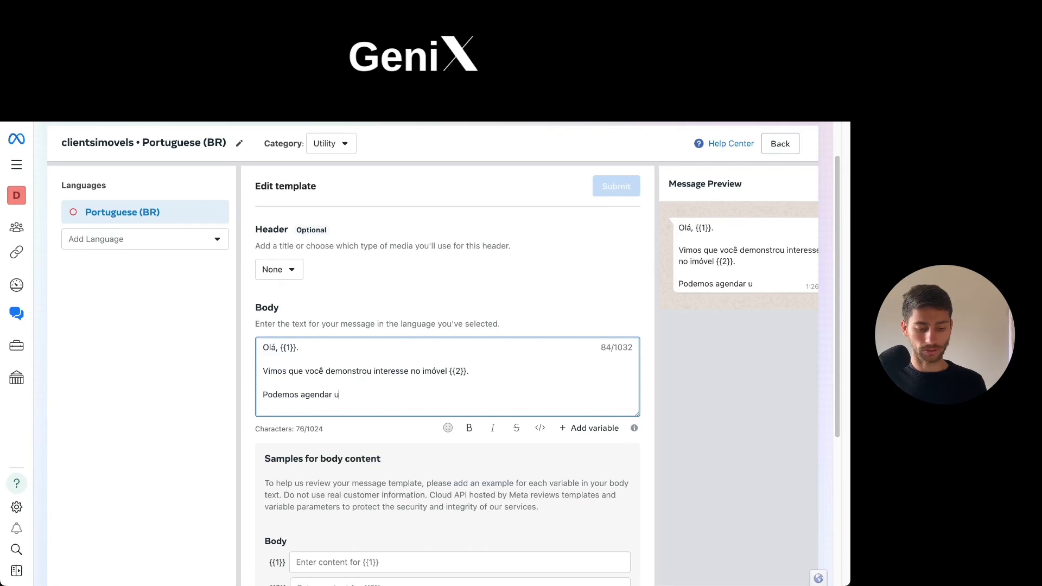
{"action": "type", "text": "ma visita "}
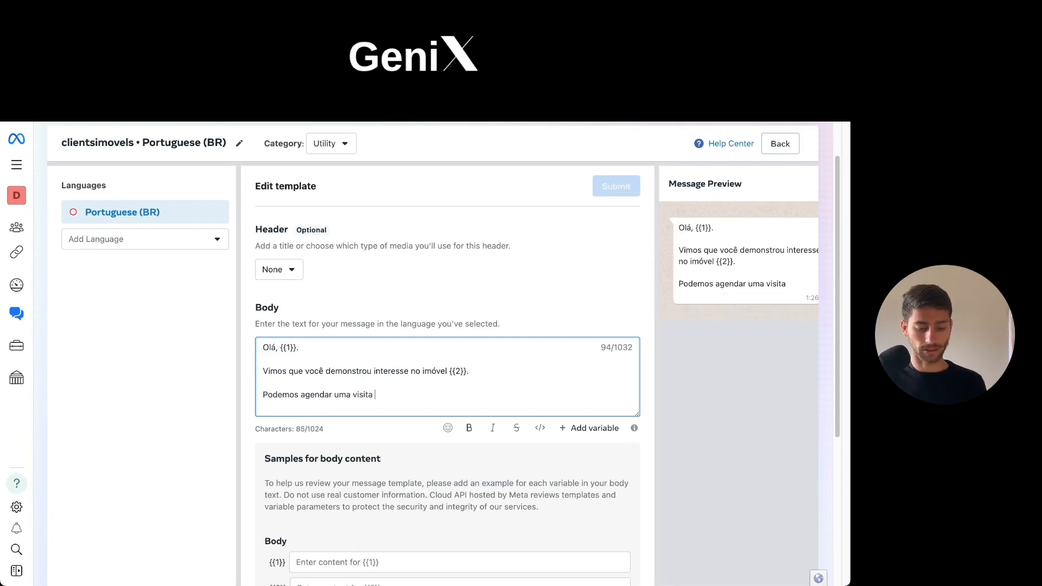
{"action": "type", "text": "ou marcar"}
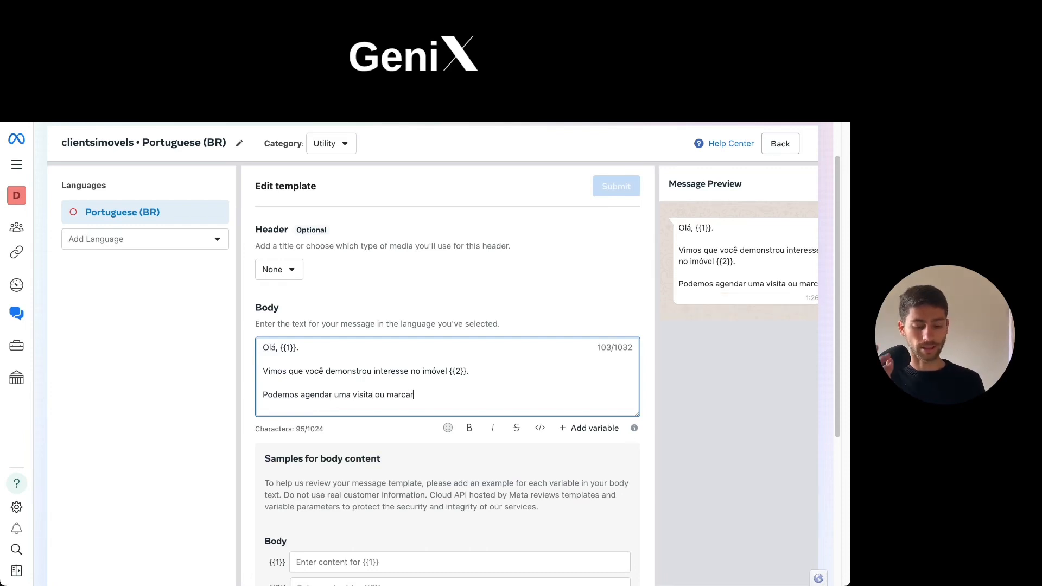
{"action": "type", "text": " um"}
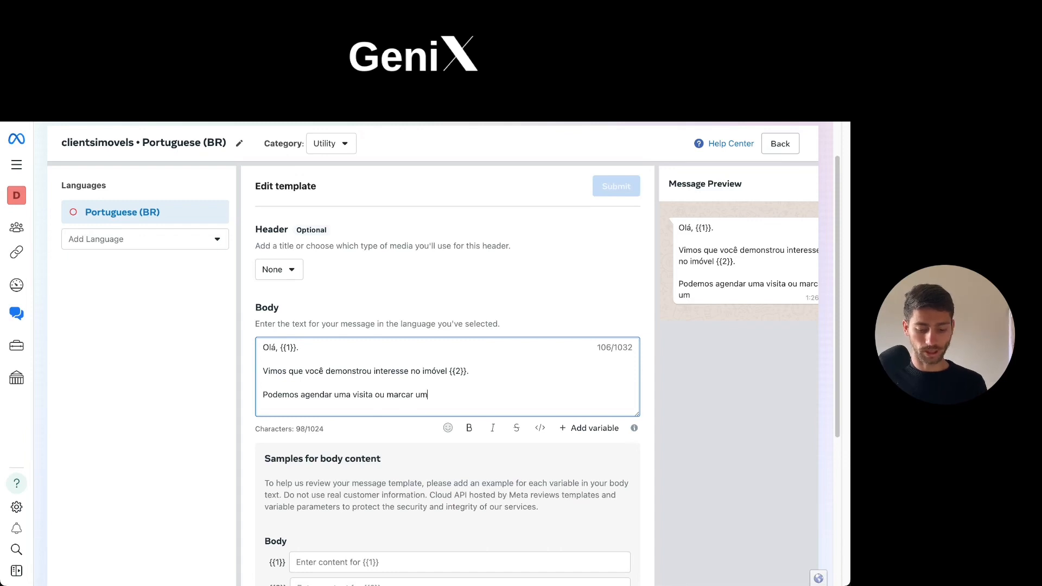
{"action": "type", "text": "a reuniç"}
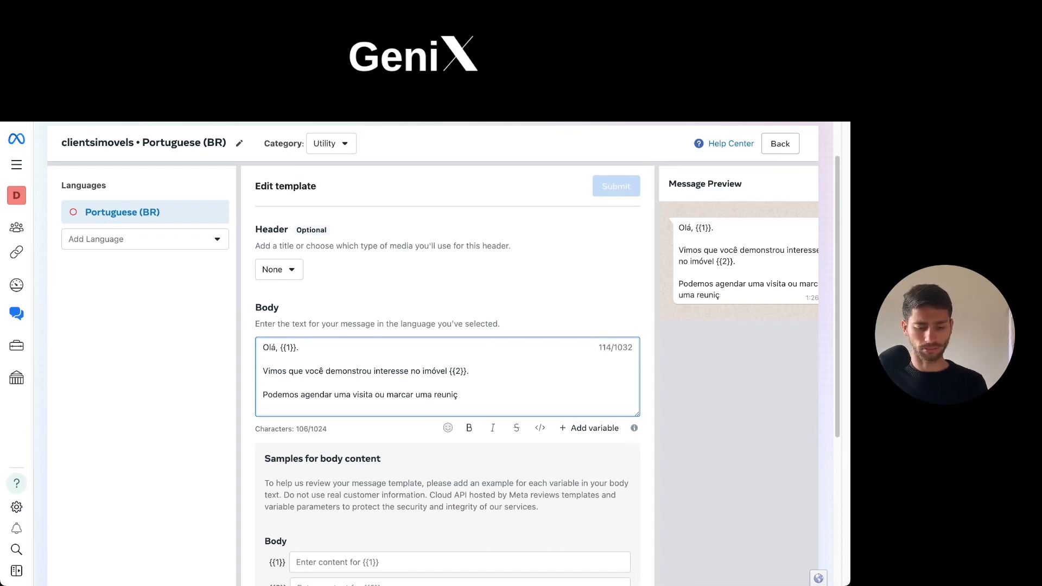
{"action": "type", "text": "çao antes"}
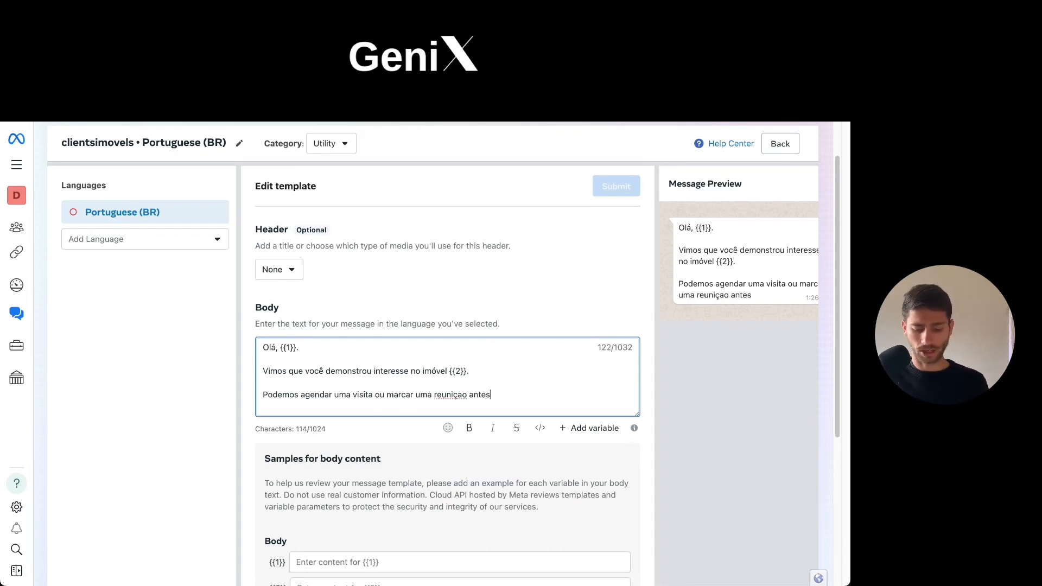
{"action": "type", "text": ":"}
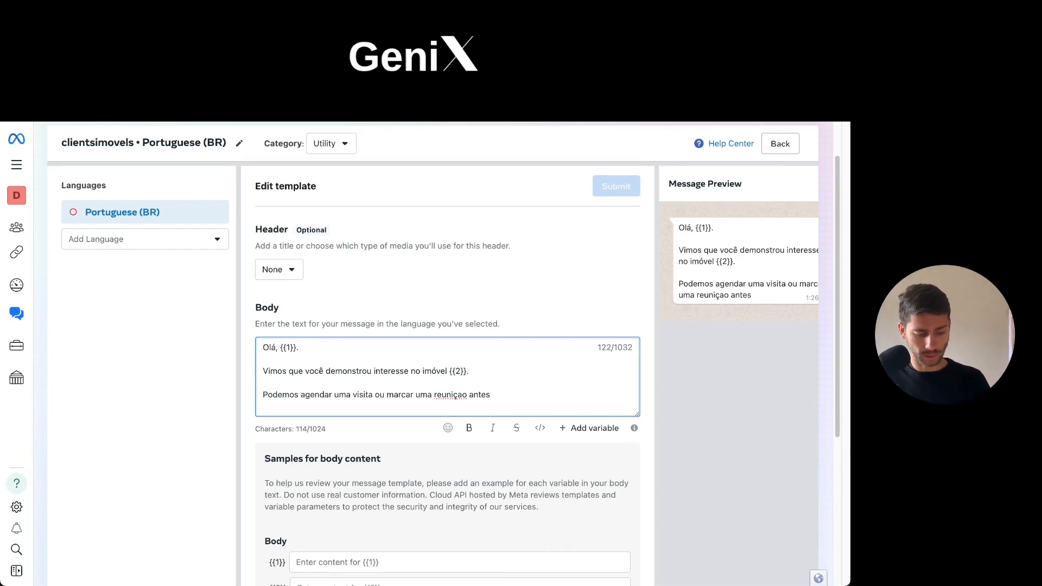
Correct the misspelled word "reuniçao" in the last body paragraph to "reunião".
{"action": "right_click", "coordinate": [461, 395]}
{"action": "key", "text": "Escape"}
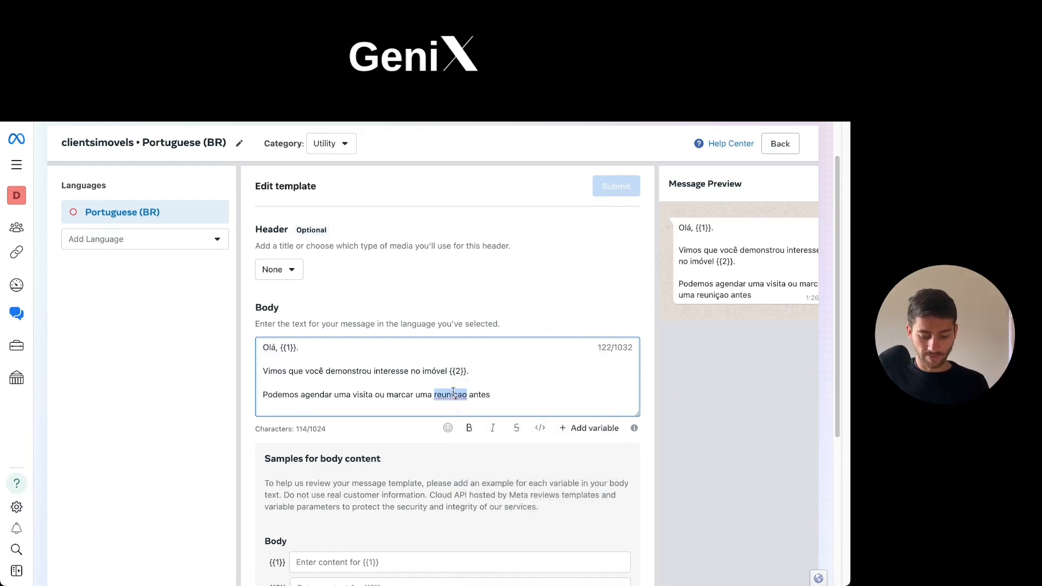
{"action": "type", "text": "reuni"}
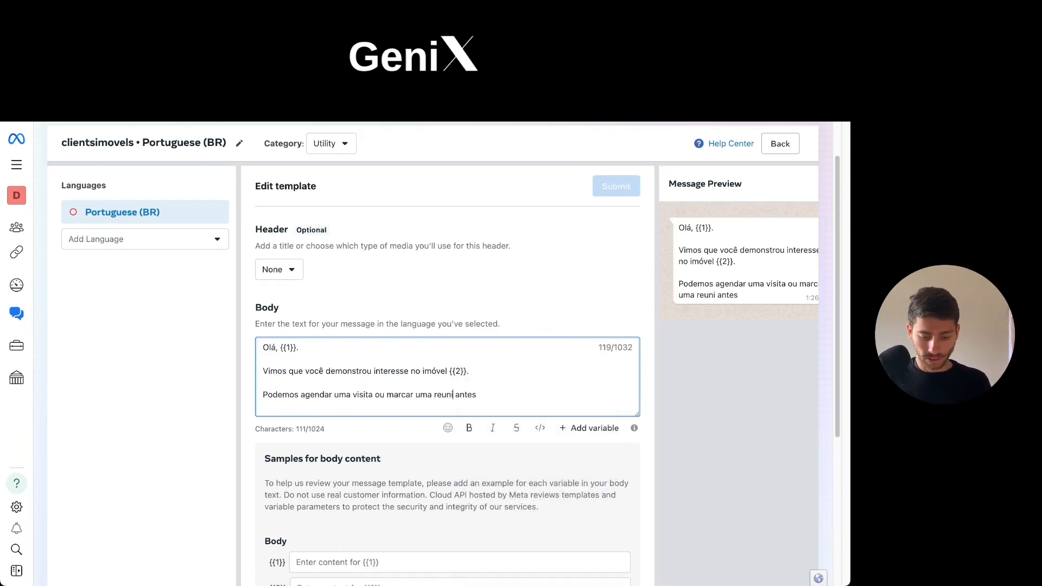
{"action": "type", "text": "ão"}
End the last body paragraph with a question mark after "antes".
{"action": "key", "text": "Right"}
{"action": "key", "text": "Right"}
{"action": "key", "text": "Right"}
{"action": "key", "text": "Right"}
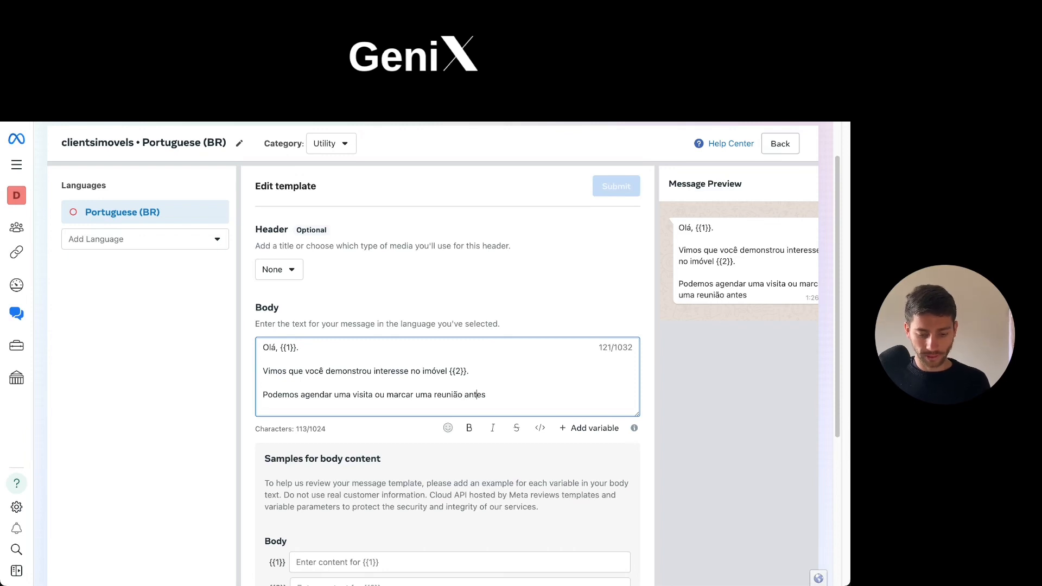
{"action": "type", "text": "/"}
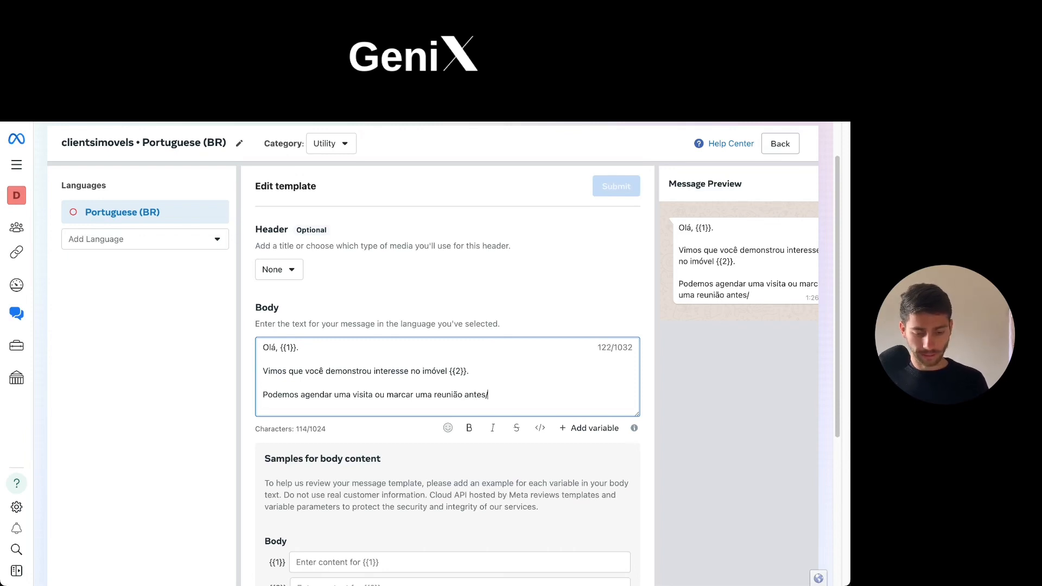
{"action": "key", "text": "BackSpace"}
{"action": "type", "text": "?"}
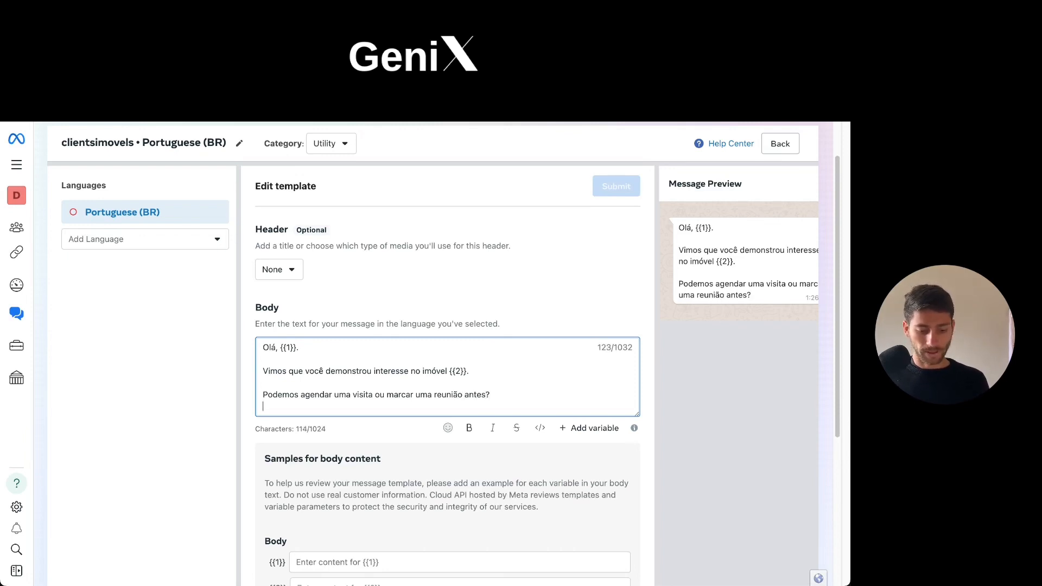
Enter a first name as the sample content for body variable {{1}}.
{"action": "scroll", "coordinate": [479, 342], "scroll_direction": "down", "scroll_amount": 1}
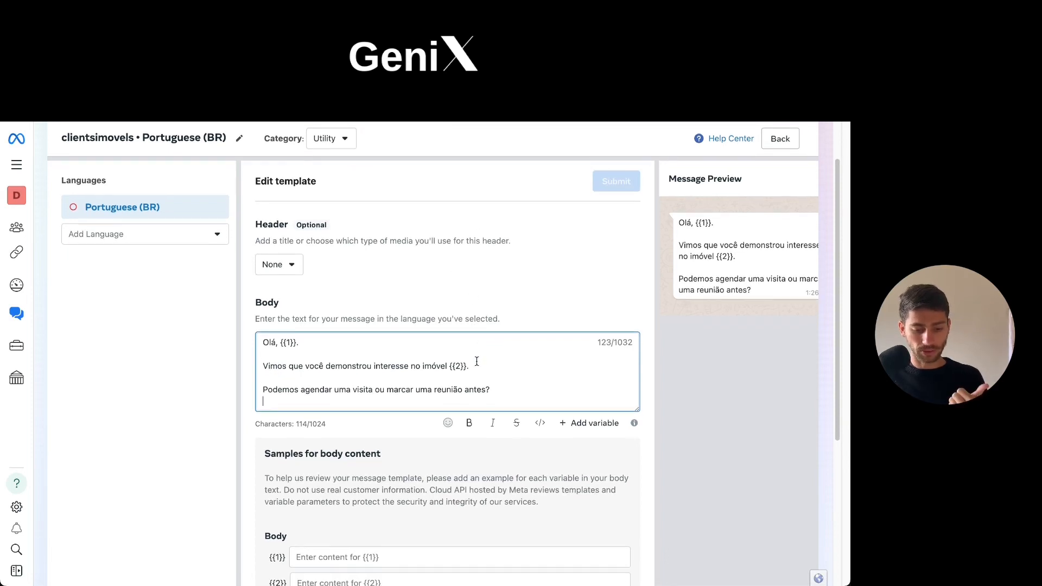
{"action": "scroll", "coordinate": [477, 361], "scroll_direction": "down", "scroll_amount": 1}
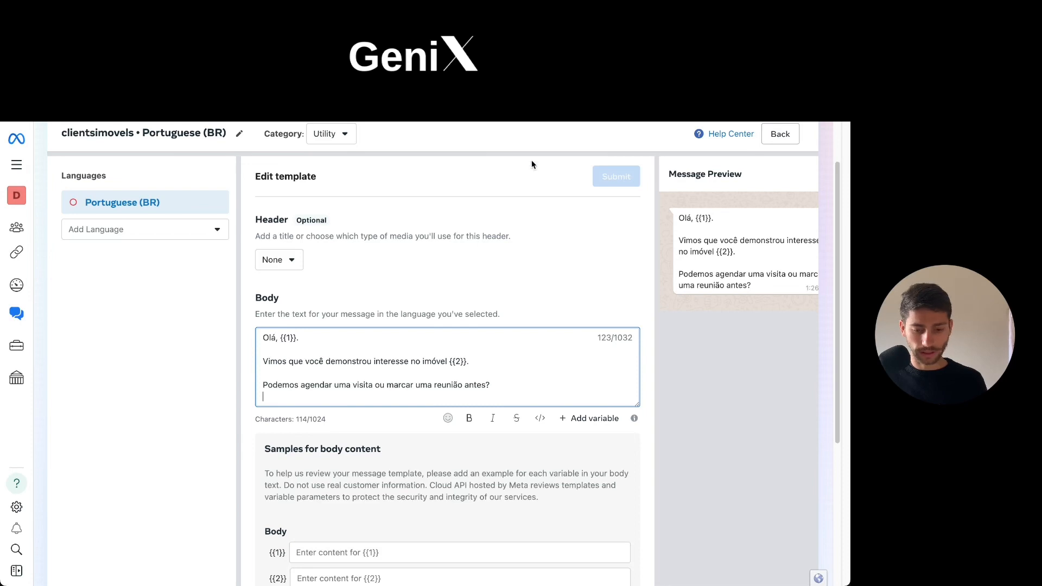
{"action": "scroll", "coordinate": [465, 330], "scroll_direction": "down", "scroll_amount": 1}
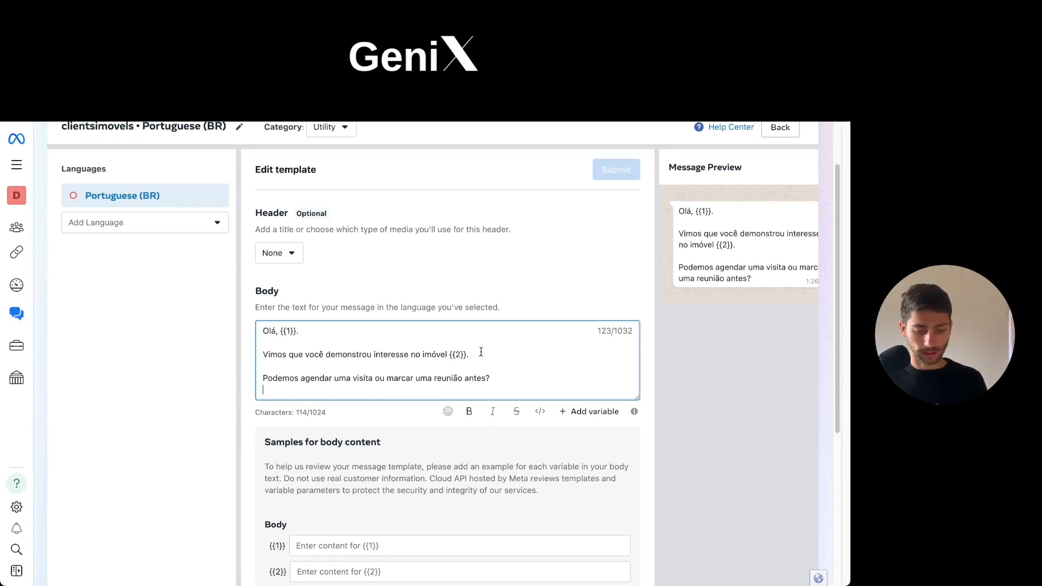
{"action": "scroll", "coordinate": [480, 350], "scroll_direction": "down", "scroll_amount": 2}
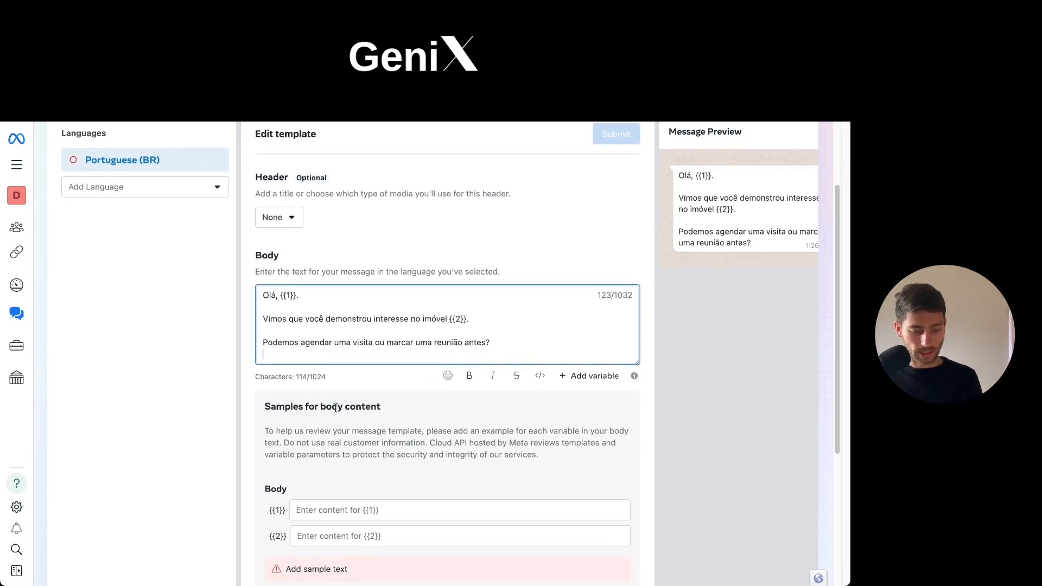
{"action": "scroll", "coordinate": [346, 314], "scroll_direction": "down", "scroll_amount": 3}
{"action": "left_click", "coordinate": [377, 425]}
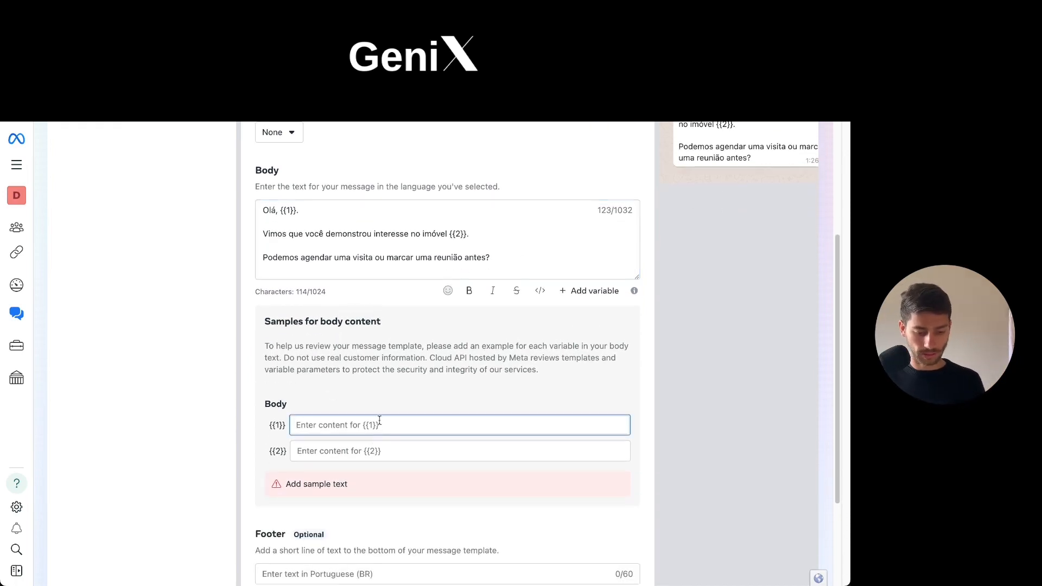
{"action": "scroll", "coordinate": [389, 410], "scroll_direction": "up", "scroll_amount": 1}
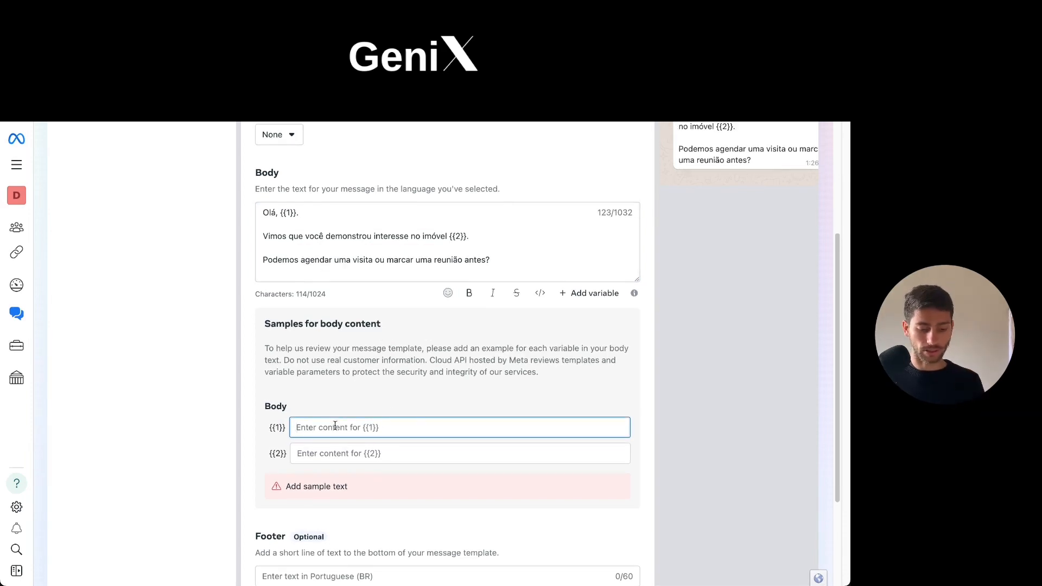
{"action": "type", "text": "Daniel"}
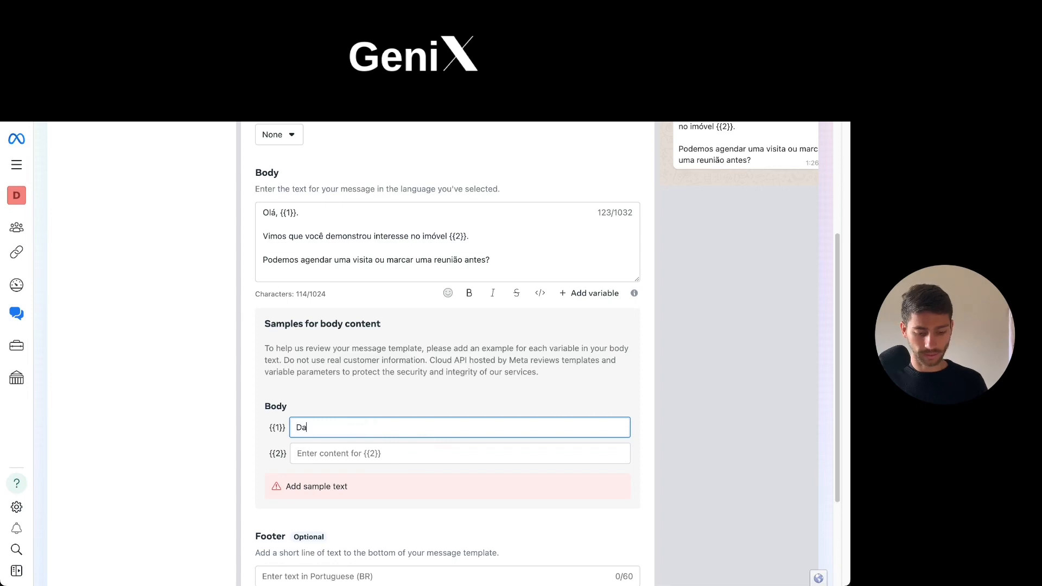
Enter "Apartamento 2 dorm." as the sample content for body variable {{2}}.
{"action": "left_click", "coordinate": [343, 452]}
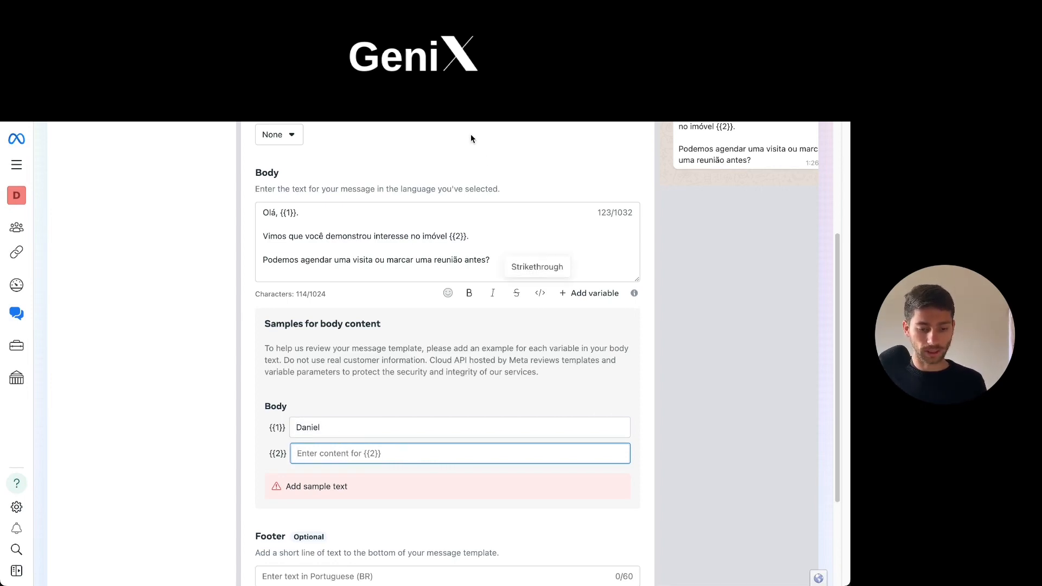
{"action": "type", "text": "Apartame"}
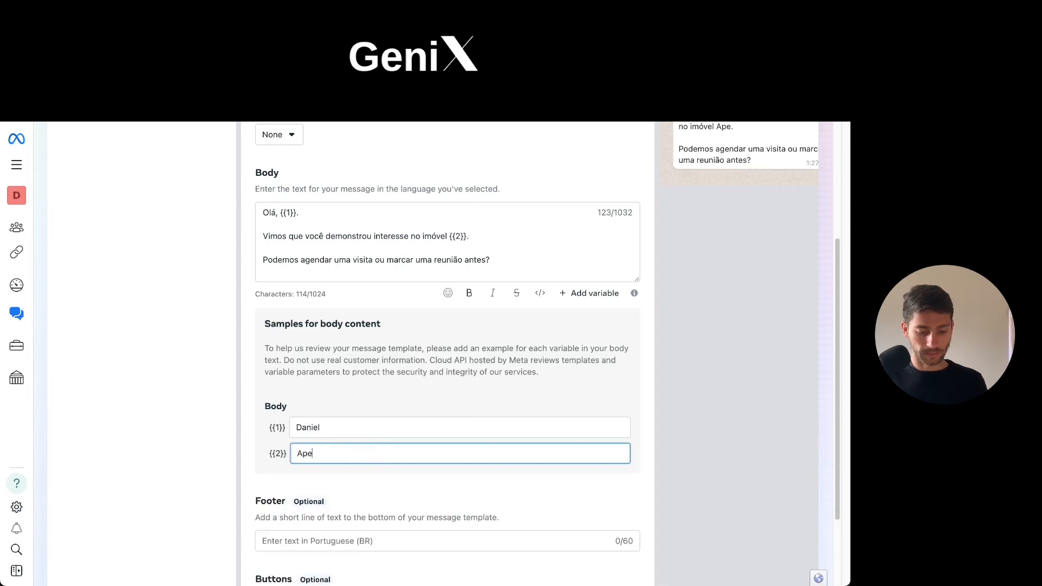
{"action": "type", "text": "nto 2 dorm."}
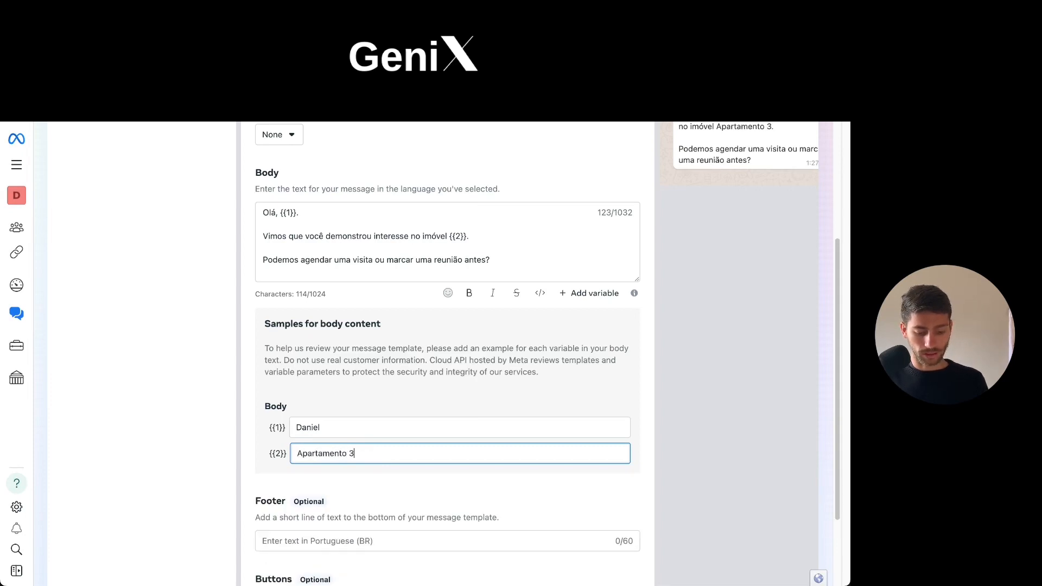
Submit the clientsimovels template for review with Portuguese (BR) as the language and close the submission notice.
{"action": "scroll", "coordinate": [485, 176], "scroll_direction": "down", "scroll_amount": 1}
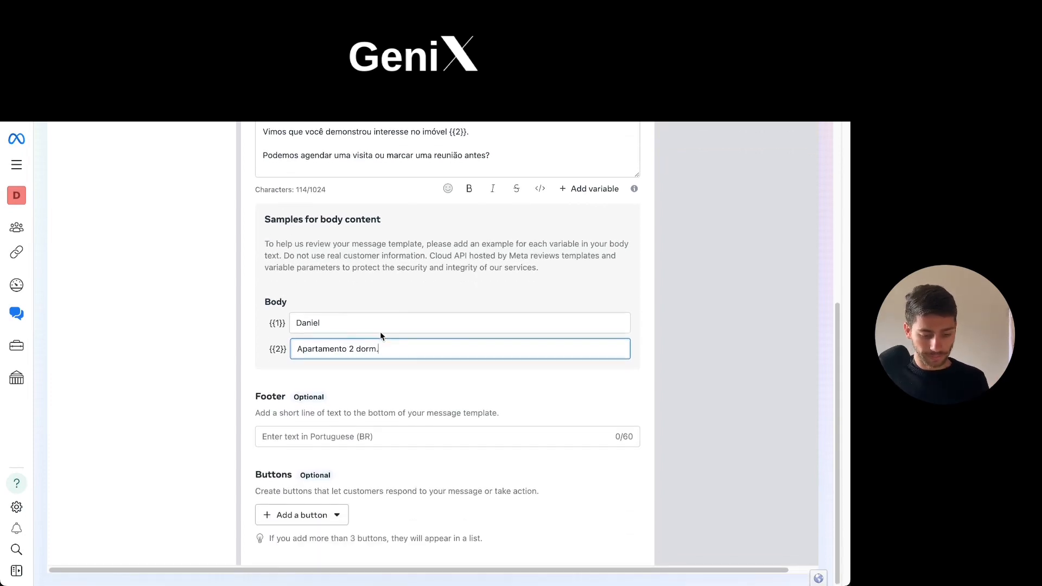
{"action": "scroll", "coordinate": [428, 436], "scroll_direction": "up", "scroll_amount": 5}
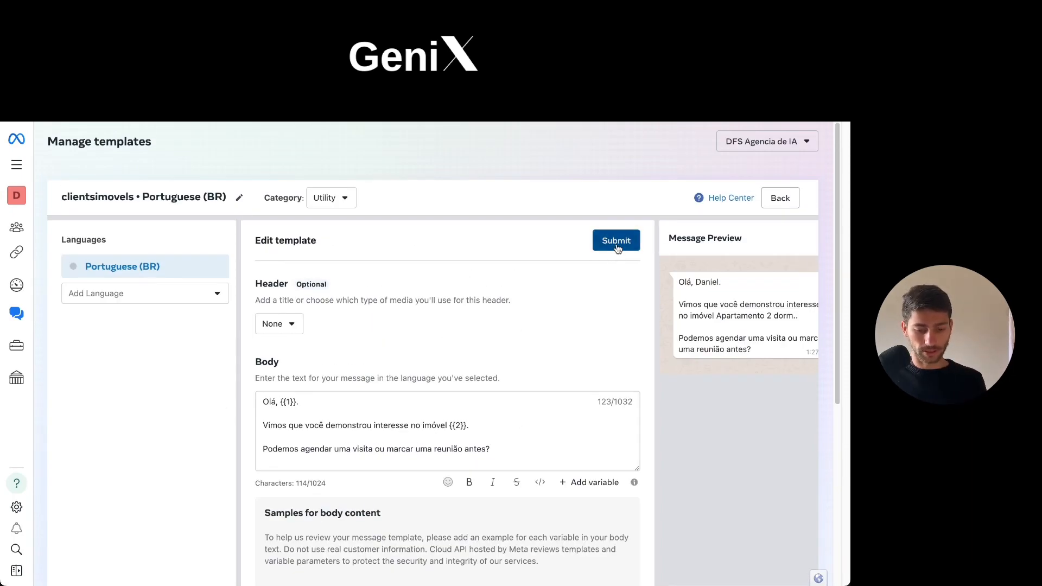
{"action": "scroll", "coordinate": [633, 262], "scroll_direction": "down", "scroll_amount": 5}
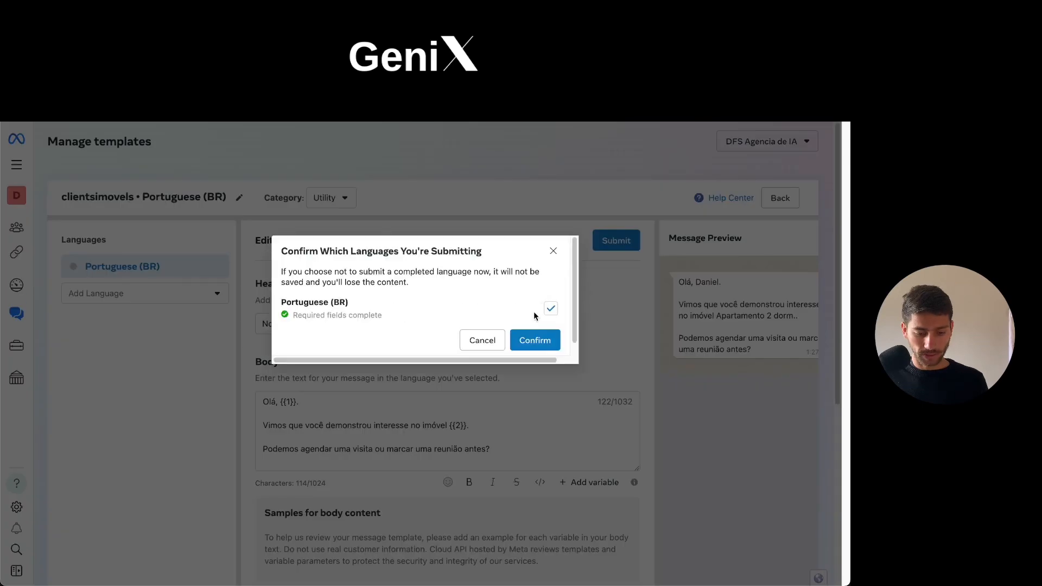
{"action": "left_click", "coordinate": [535, 339]}
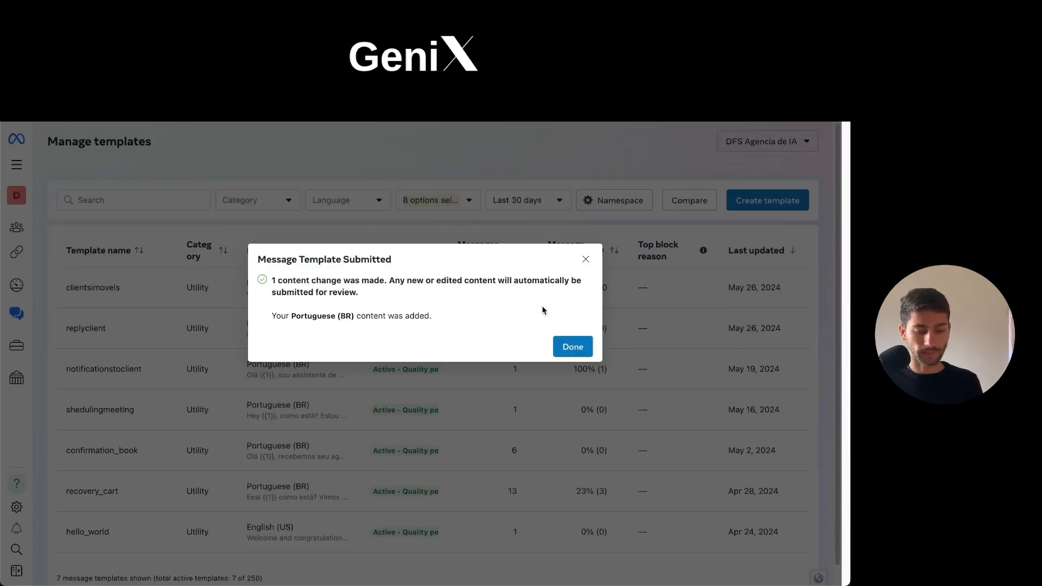
{"action": "left_click", "coordinate": [573, 347]}
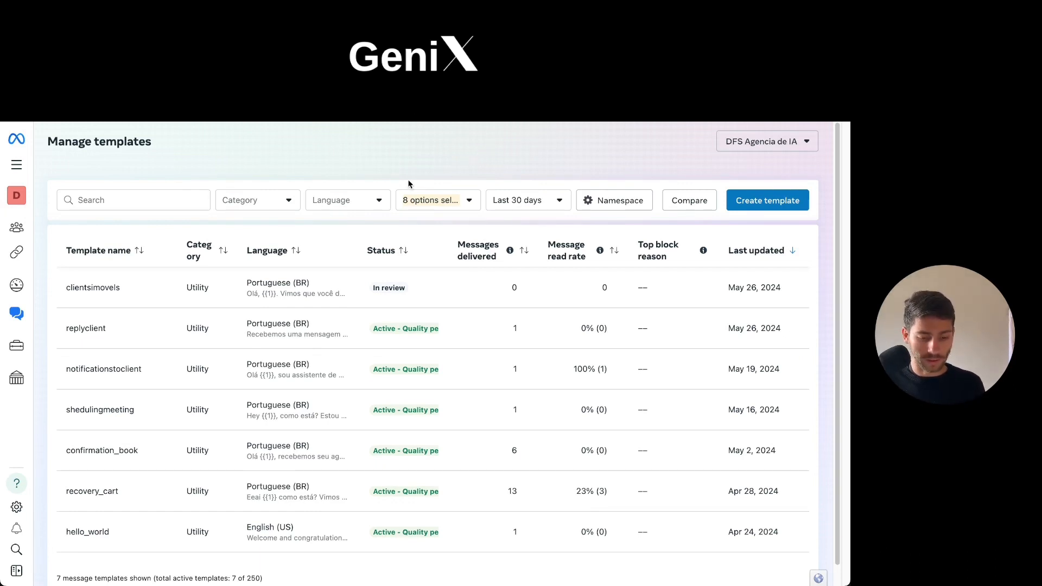
Reload the template list and check the review status of clientsimovels.
{"action": "key", "text": "super+r"}
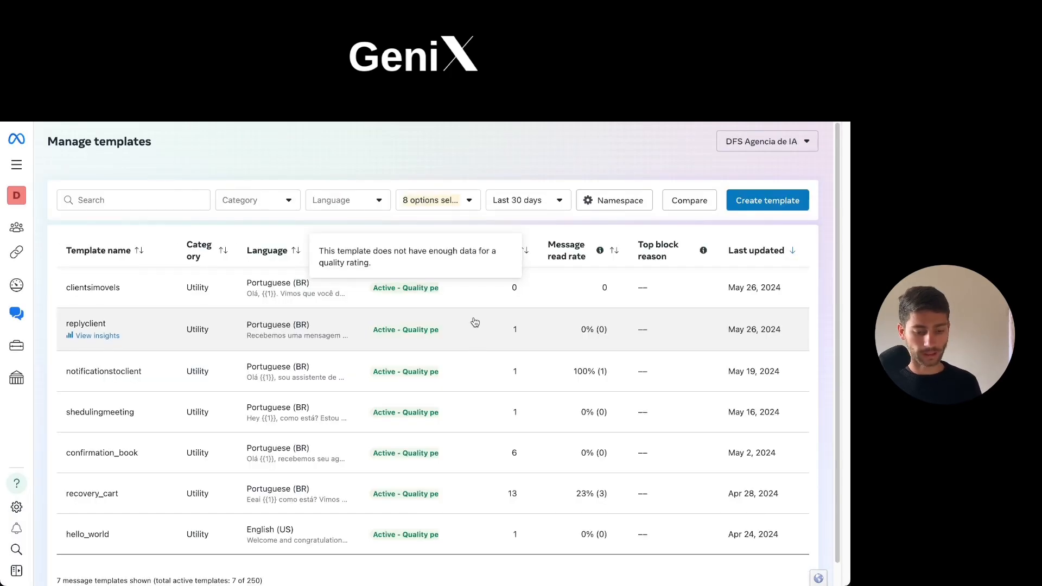
{"action": "scroll", "coordinate": [495, 326], "scroll_direction": "down", "scroll_amount": 1}
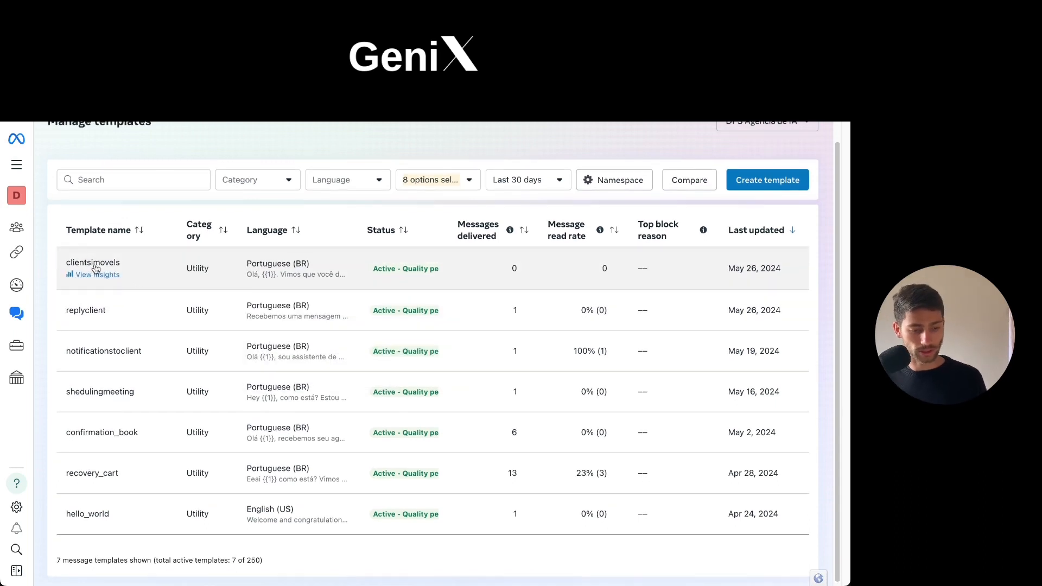
{"action": "scroll", "coordinate": [202, 281], "scroll_direction": "up", "scroll_amount": 1}
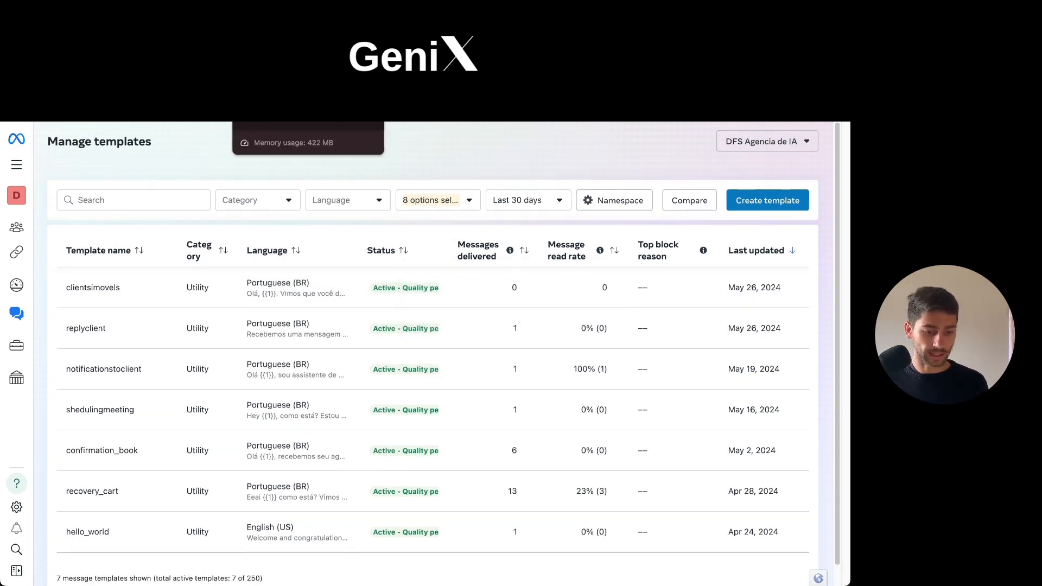
Switch to the Make scenario, refresh the WhatsApp module's message templates and select clientsimovels (pt_BR).
{"action": "left_click", "coordinate": [68, 86]}
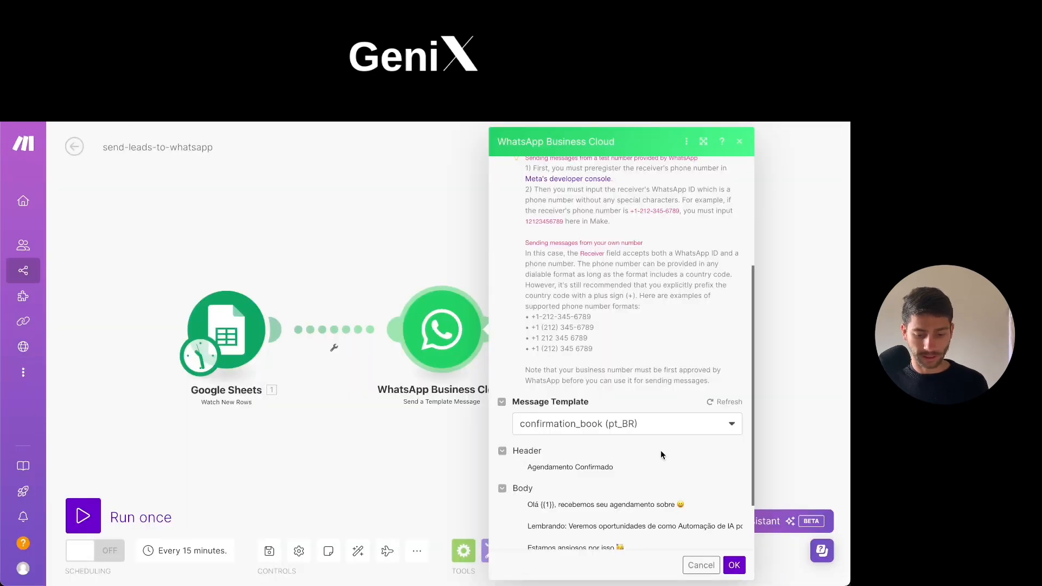
{"action": "left_click", "coordinate": [711, 404]}
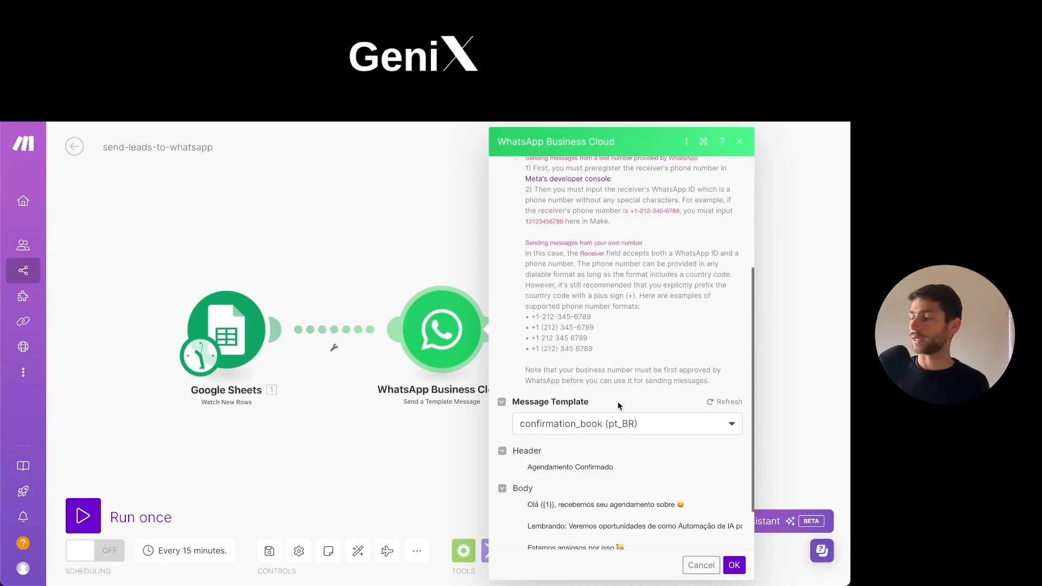
{"action": "left_click", "coordinate": [599, 416]}
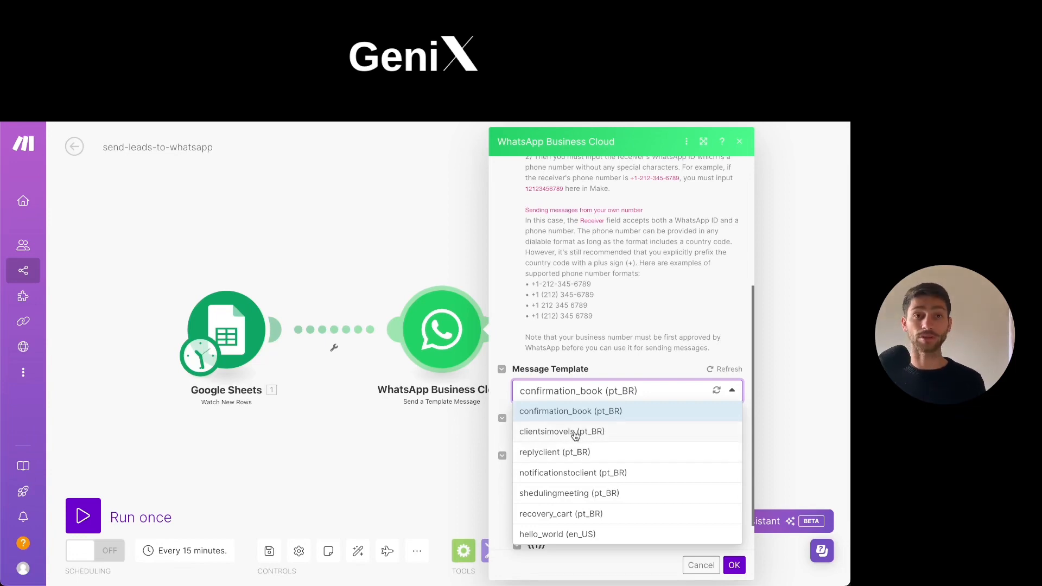
{"action": "left_click", "coordinate": [574, 434]}
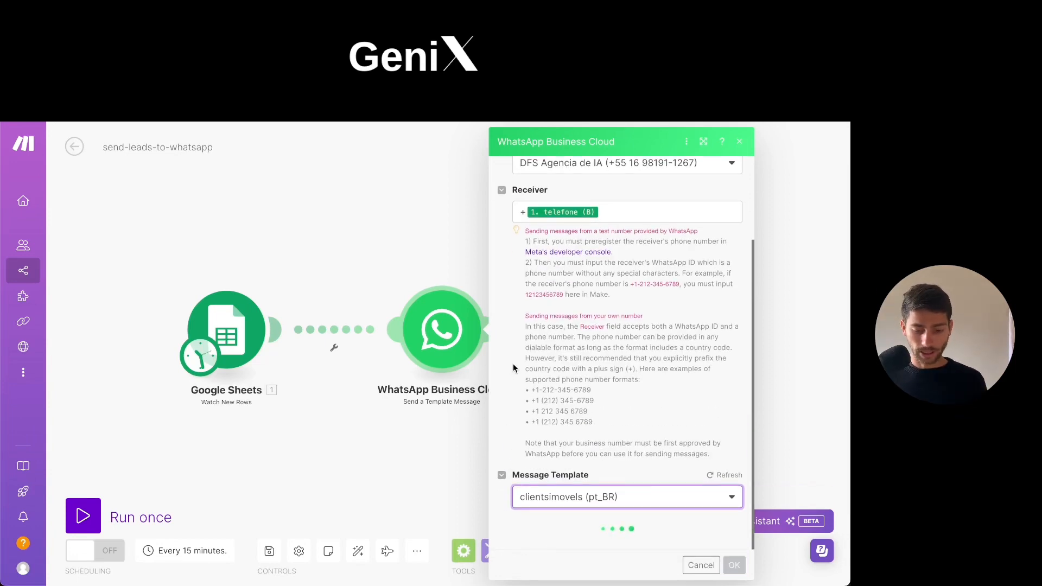
Clear the mapping of body variable {{1}} in the clientsimovels template and map it to nome (A) again.
{"action": "scroll", "coordinate": [512, 365], "scroll_direction": "down", "scroll_amount": 3}
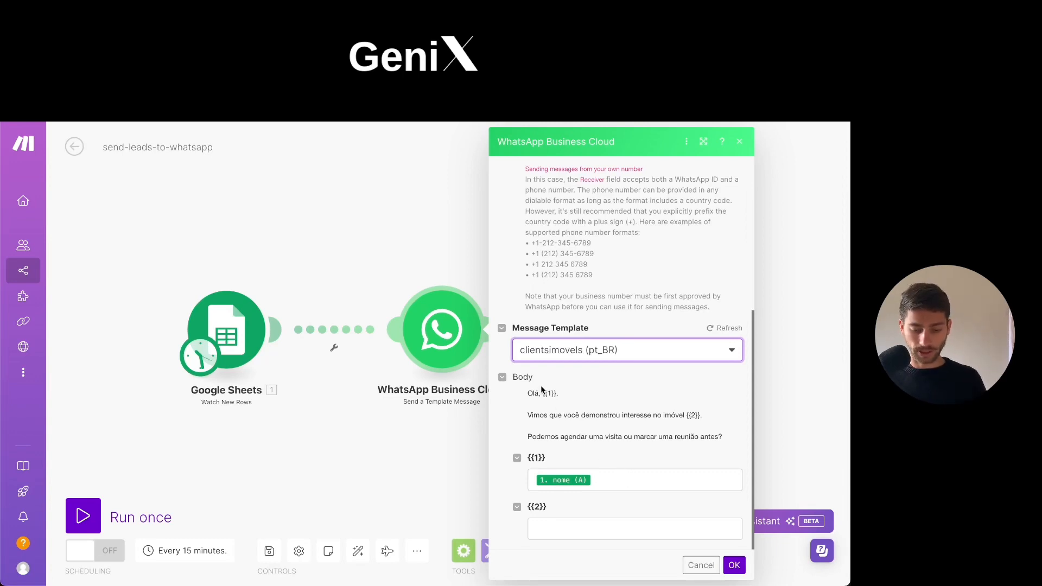
{"action": "left_click", "coordinate": [597, 482]}
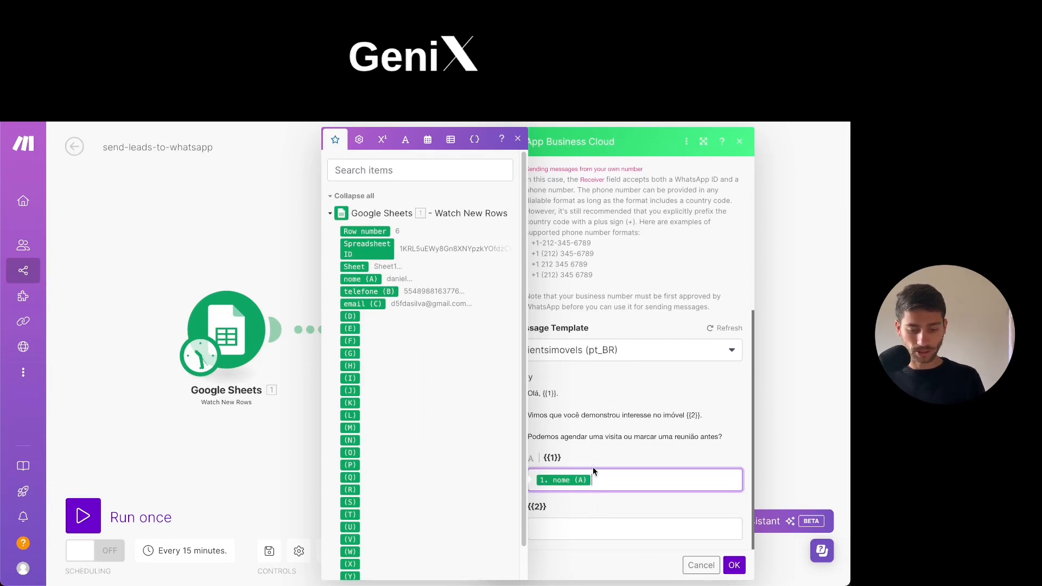
{"action": "key", "text": "BackSpace"}
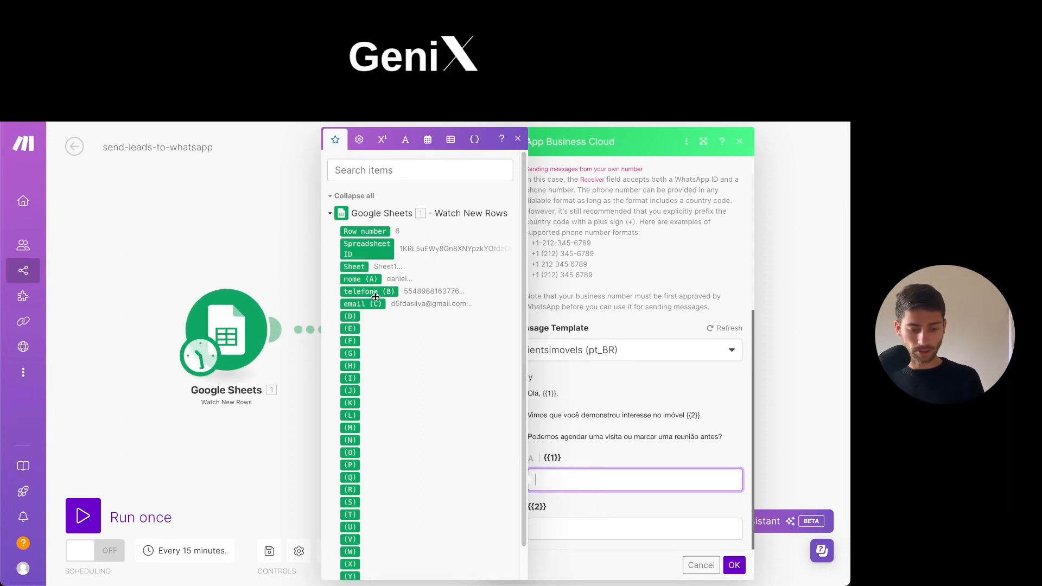
{"action": "left_click", "coordinate": [362, 279]}
Examine where {{2}} is used in the message body and compare the mappable Google Sheets fields with the may-clients_list column headers.
{"action": "left_click", "coordinate": [571, 525]}
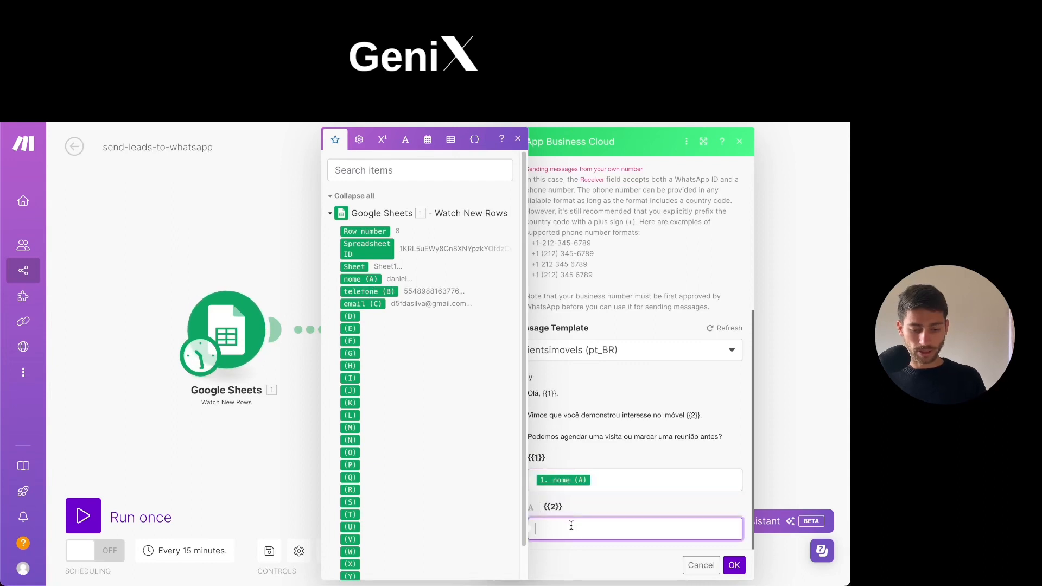
{"action": "scroll", "coordinate": [619, 359], "scroll_direction": "up", "scroll_amount": 1}
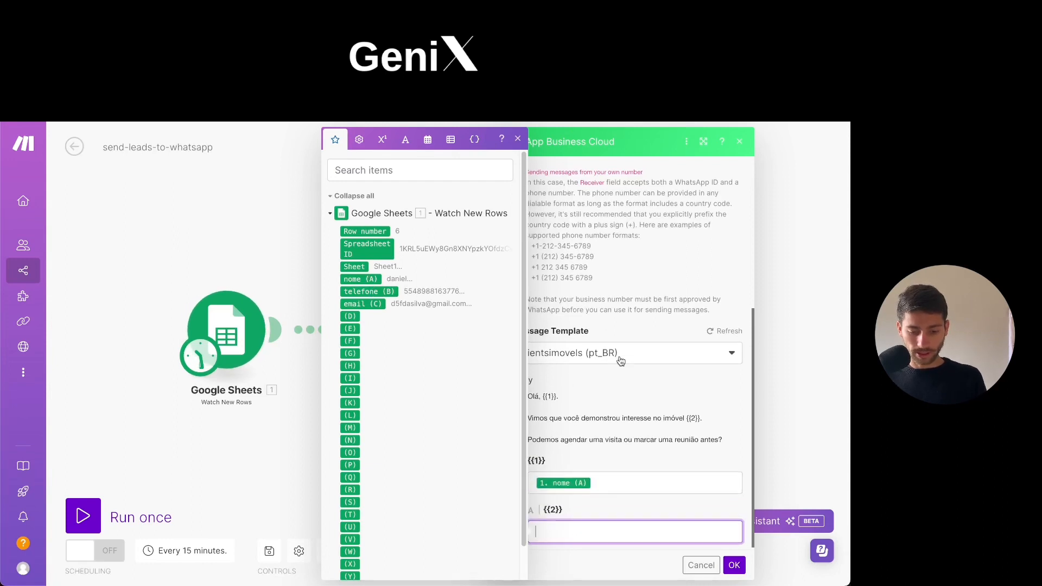
{"action": "left_click", "coordinate": [588, 444]}
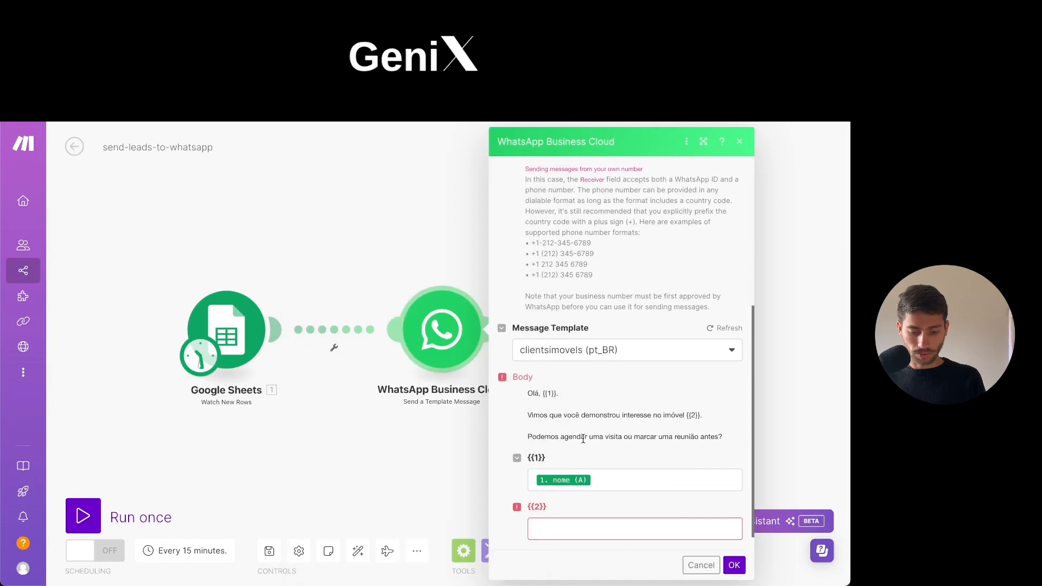
{"action": "scroll", "coordinate": [555, 445], "scroll_direction": "down", "scroll_amount": 1}
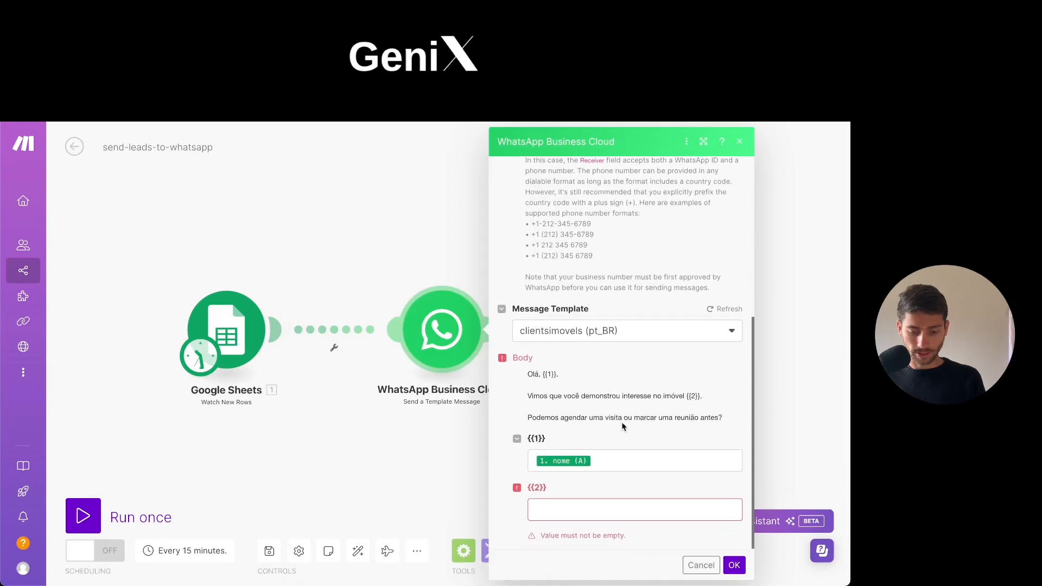
{"action": "left_click_drag", "start_coordinate": [537, 397], "coordinate": [651, 399]}
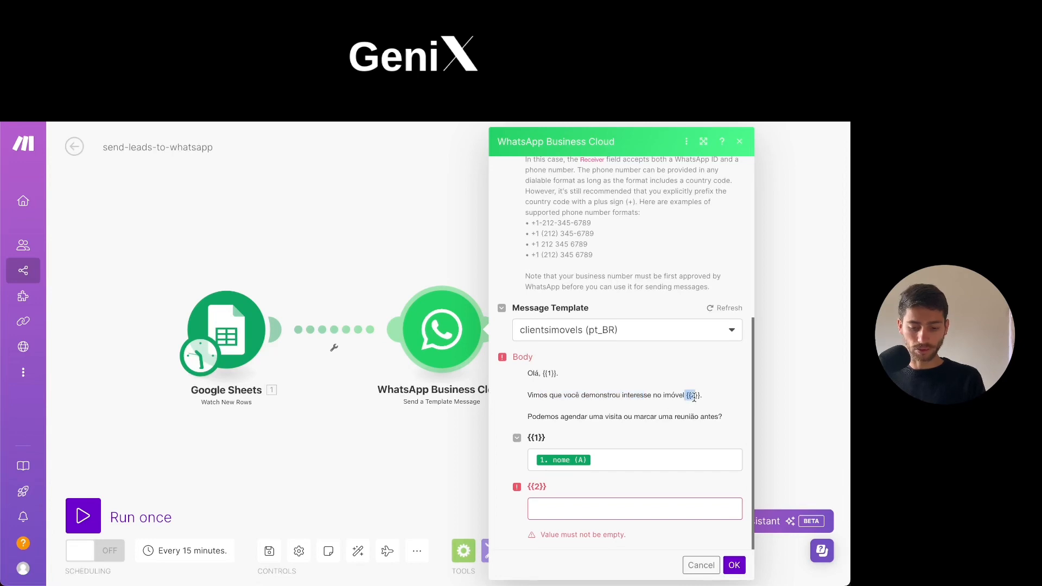
{"action": "left_click", "coordinate": [564, 506]}
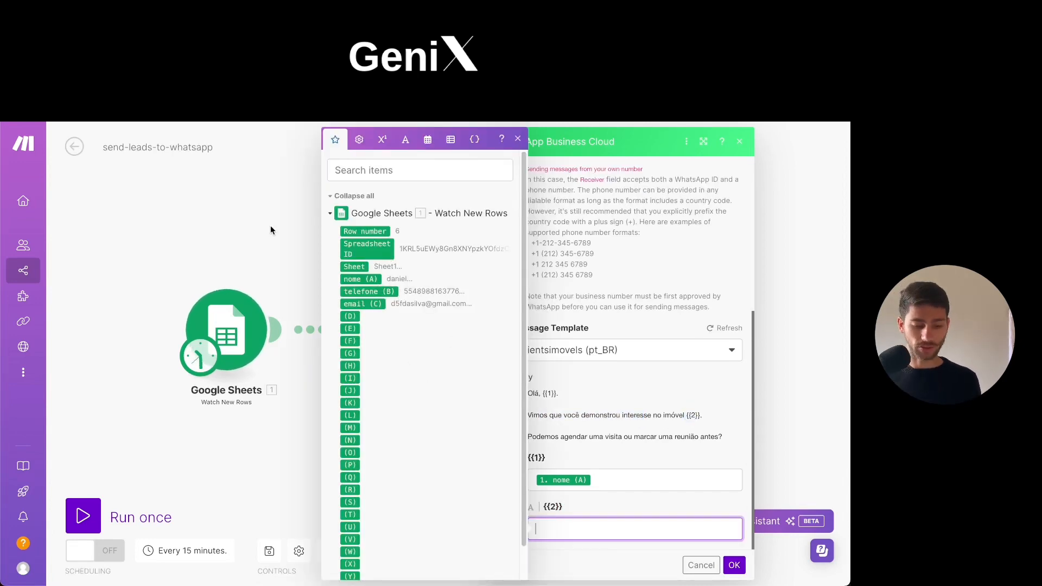
{"action": "key", "text": "ctrl+Tab"}
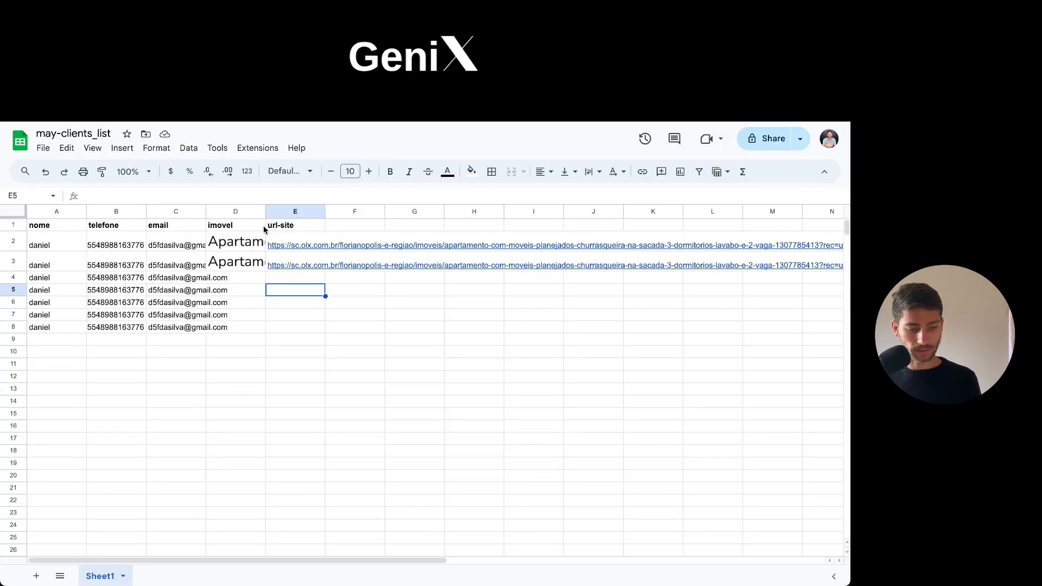
{"action": "left_click", "coordinate": [293, 227]}
{"action": "left_click", "coordinate": [296, 287]}
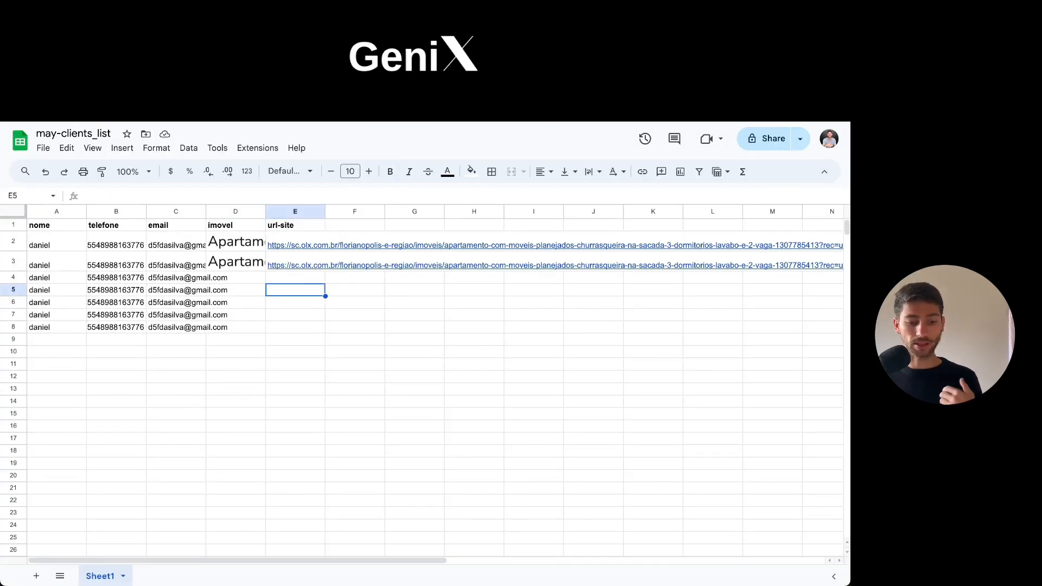
Return to the send-leads-to-whatsapp scenario and run only the Google Sheets Watch New Rows module.
{"action": "key", "text": "ctrl+Tab"}
{"action": "right_click", "coordinate": [255, 311]}
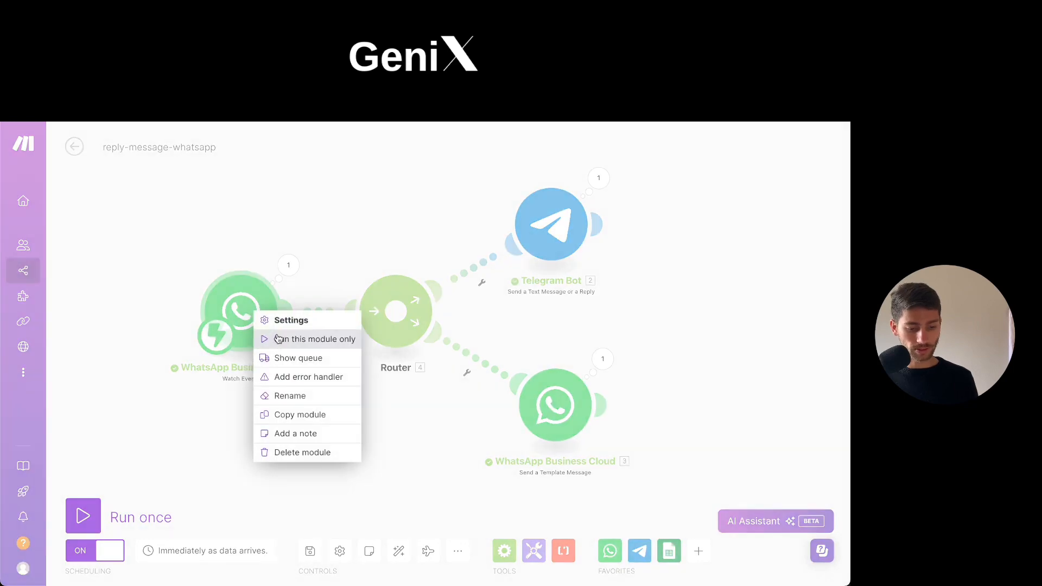
{"action": "left_click", "coordinate": [266, 255]}
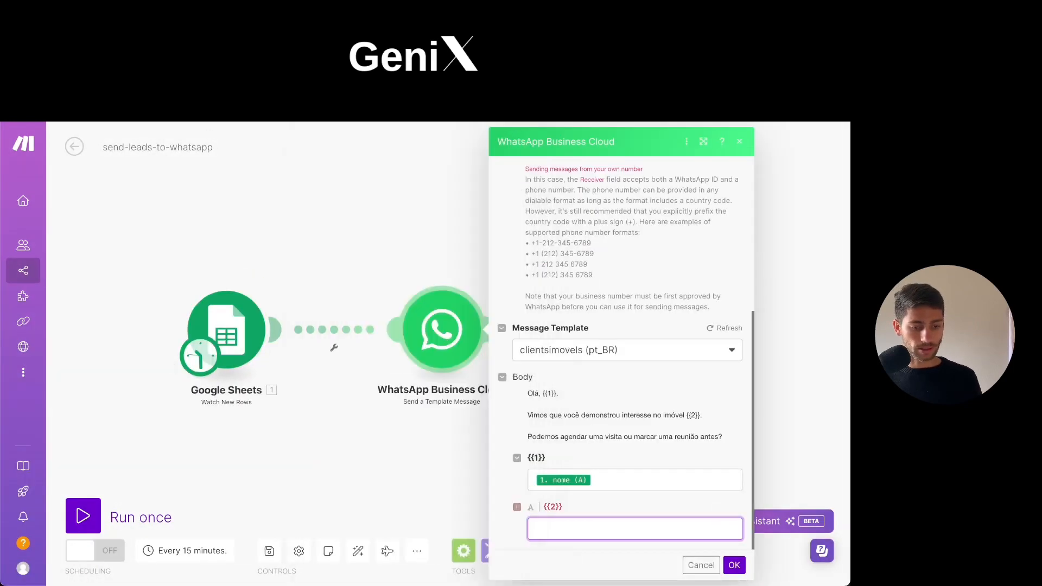
{"action": "right_click", "coordinate": [254, 347]}
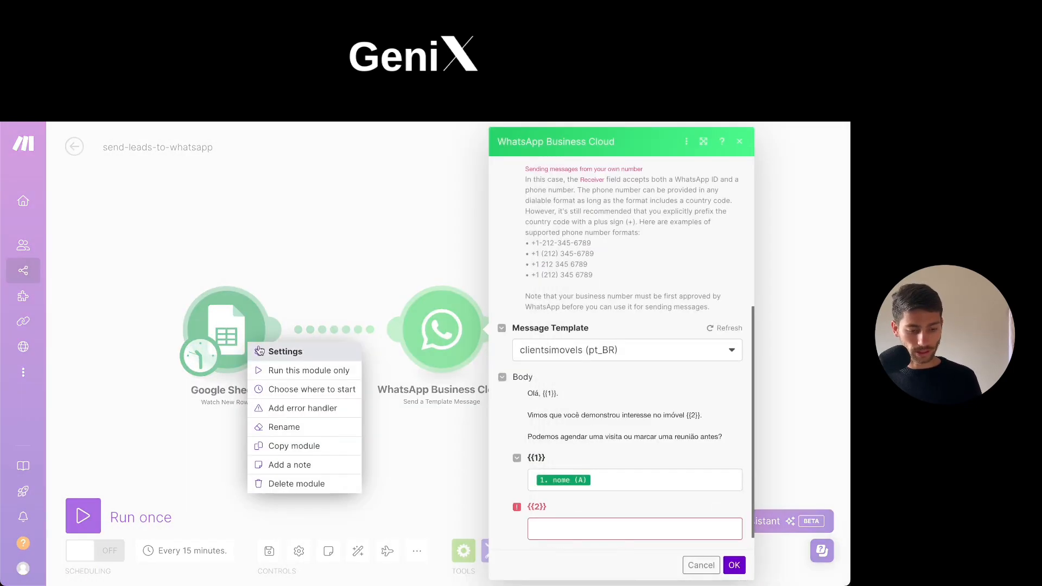
{"action": "left_click", "coordinate": [288, 368]}
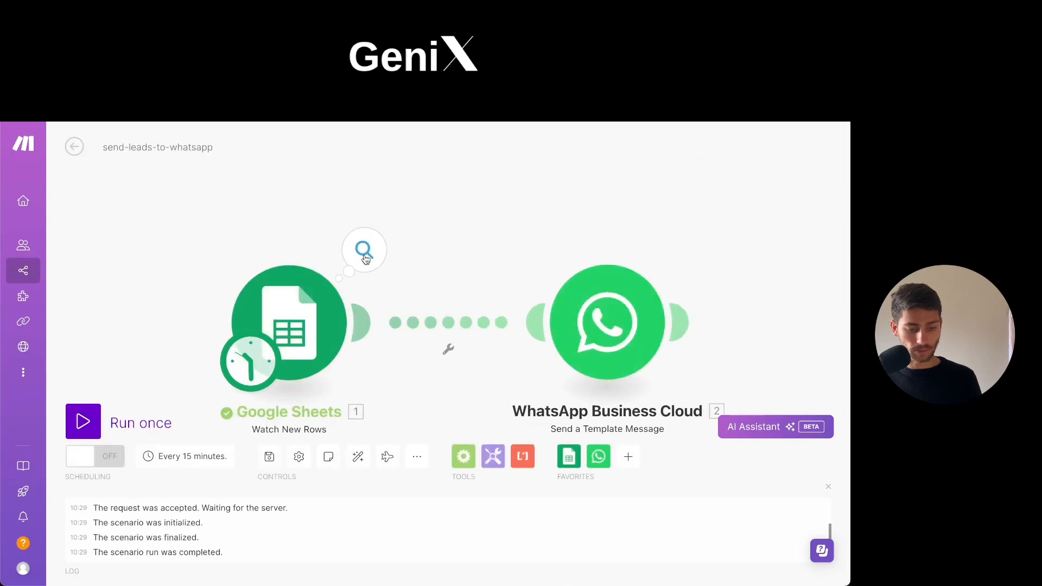
Open the WhatsApp module's {{2}} variable and check which Google Sheets columns are available for mapping.
{"action": "left_click", "coordinate": [362, 249]}
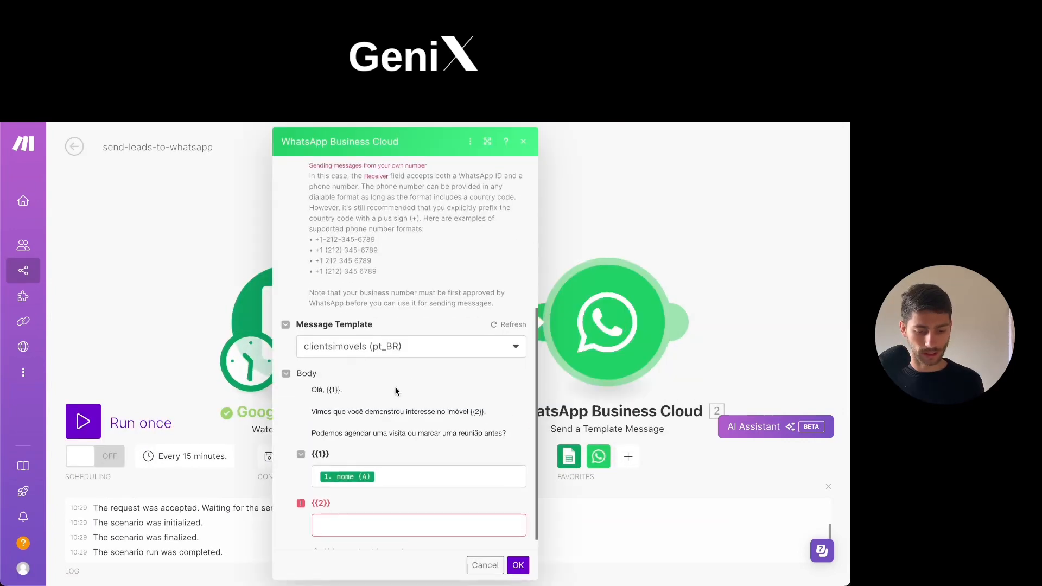
{"action": "scroll", "coordinate": [330, 526], "scroll_direction": "down", "scroll_amount": 1}
{"action": "left_click", "coordinate": [361, 508]}
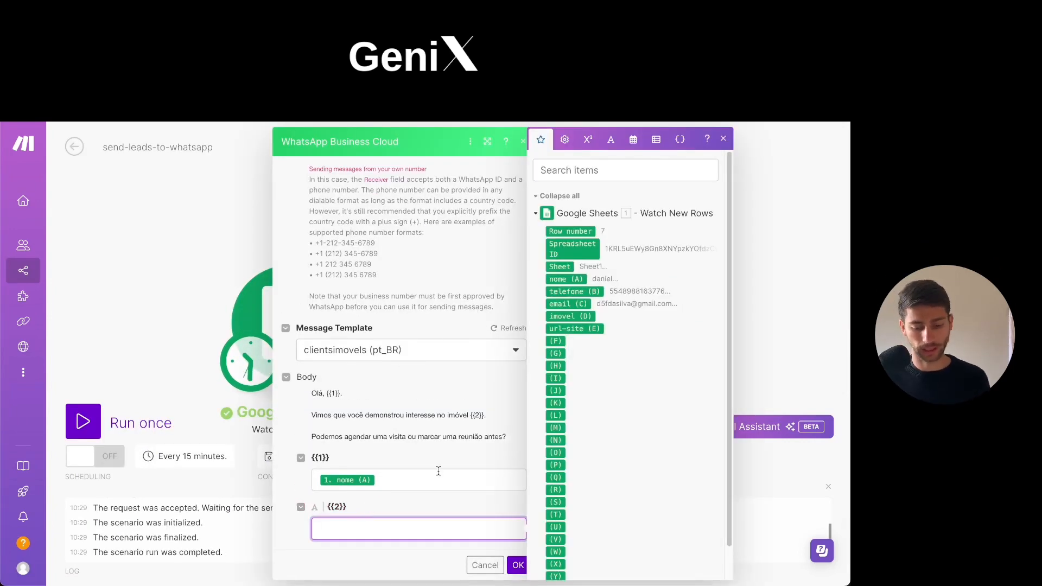
Close the WhatsApp module's settings and run the Google Sheets module on its own once more.
{"action": "left_click", "coordinate": [209, 223]}
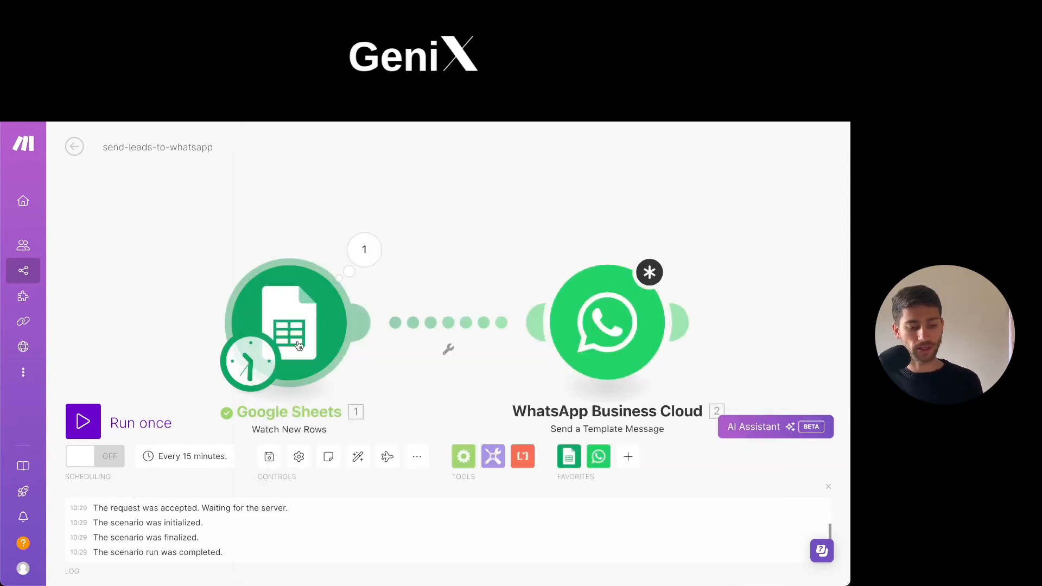
{"action": "left_click", "coordinate": [328, 335]}
{"action": "right_click", "coordinate": [328, 335]}
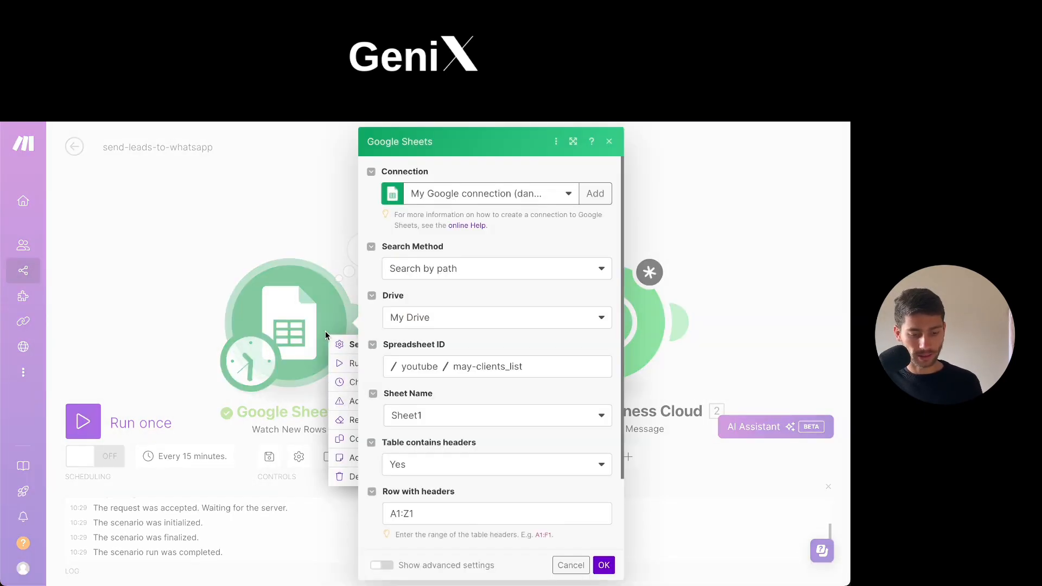
{"action": "left_click", "coordinate": [343, 369]}
{"action": "left_click", "coordinate": [263, 216]}
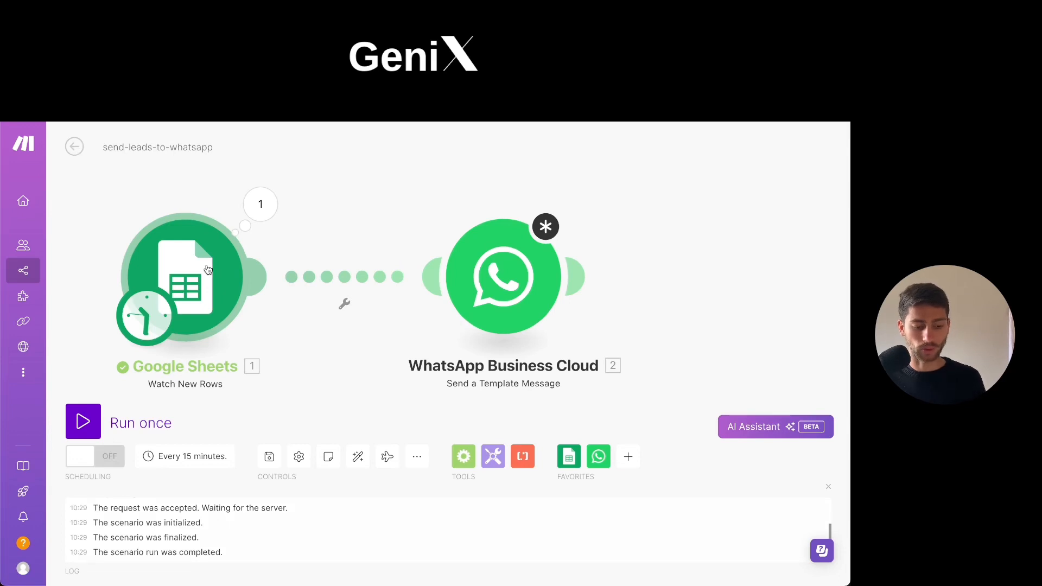
{"action": "right_click", "coordinate": [206, 270]}
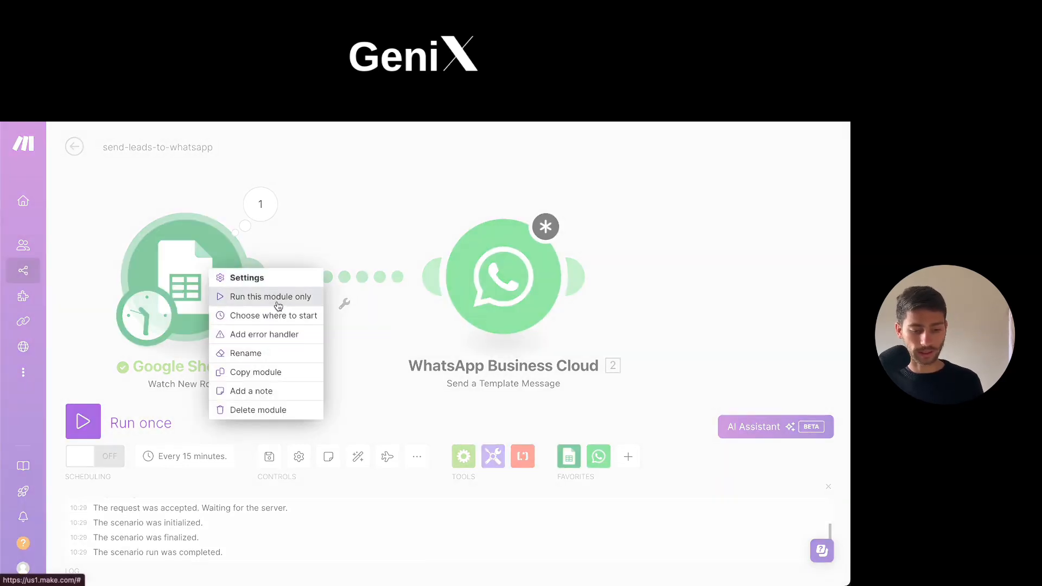
{"action": "left_click", "coordinate": [307, 298]}
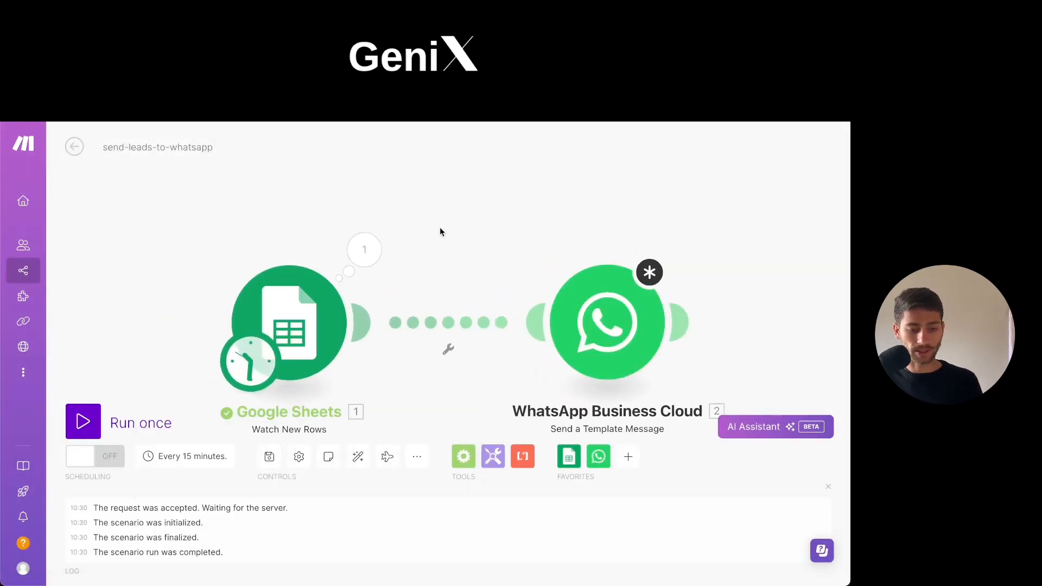
Check the imovel and url-site columns in the may-clients_list spreadsheet and return to the Make scenario.
{"action": "key", "text": "ctrl+Tab"}
{"action": "left_click", "coordinate": [235, 226]}
{"action": "left_click", "coordinate": [289, 226]}
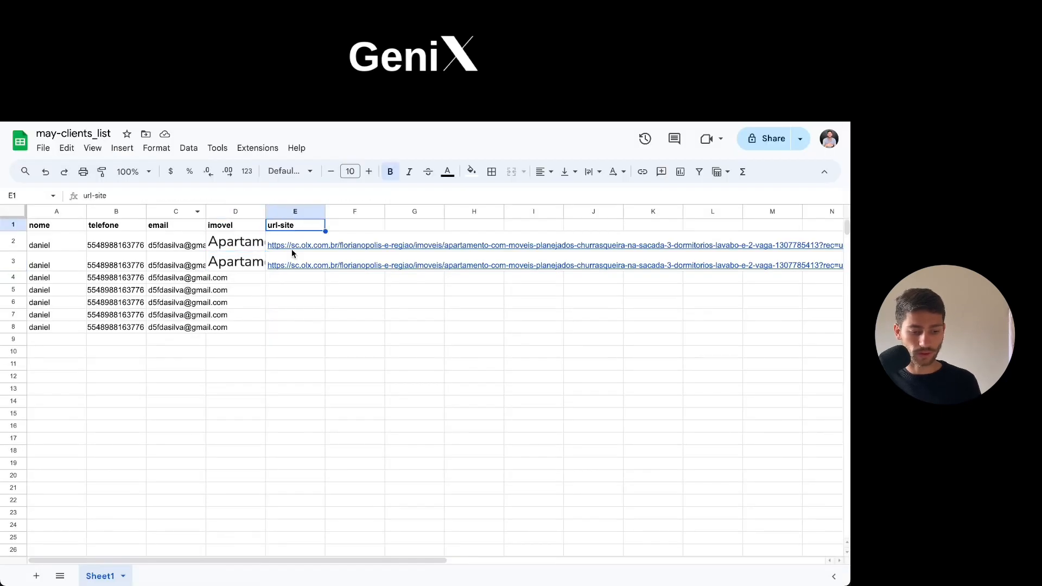
{"action": "left_click", "coordinate": [292, 246]}
{"action": "key", "text": "ctrl+shift+Tab"}
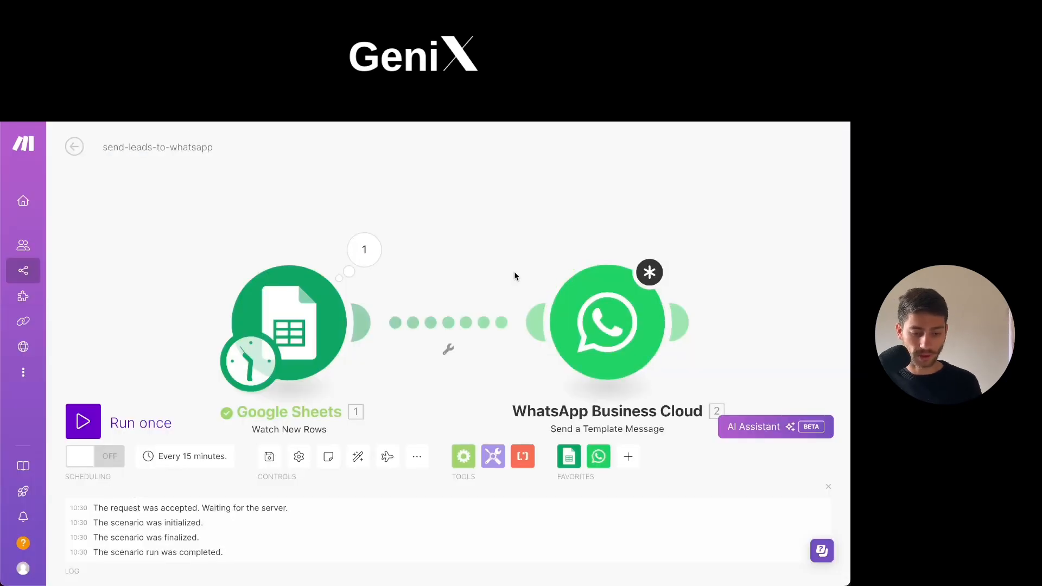
Map body variable {{2}} of the WhatsApp template message to the imovel (D) column.
{"action": "left_click", "coordinate": [555, 319]}
{"action": "scroll", "coordinate": [382, 416], "scroll_direction": "down", "scroll_amount": 5}
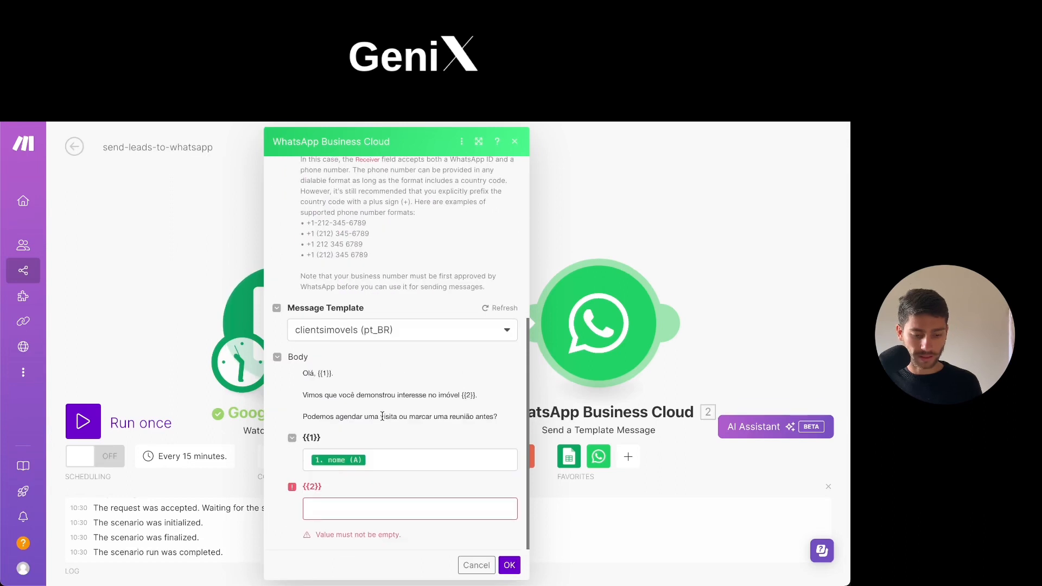
{"action": "left_click", "coordinate": [357, 510]}
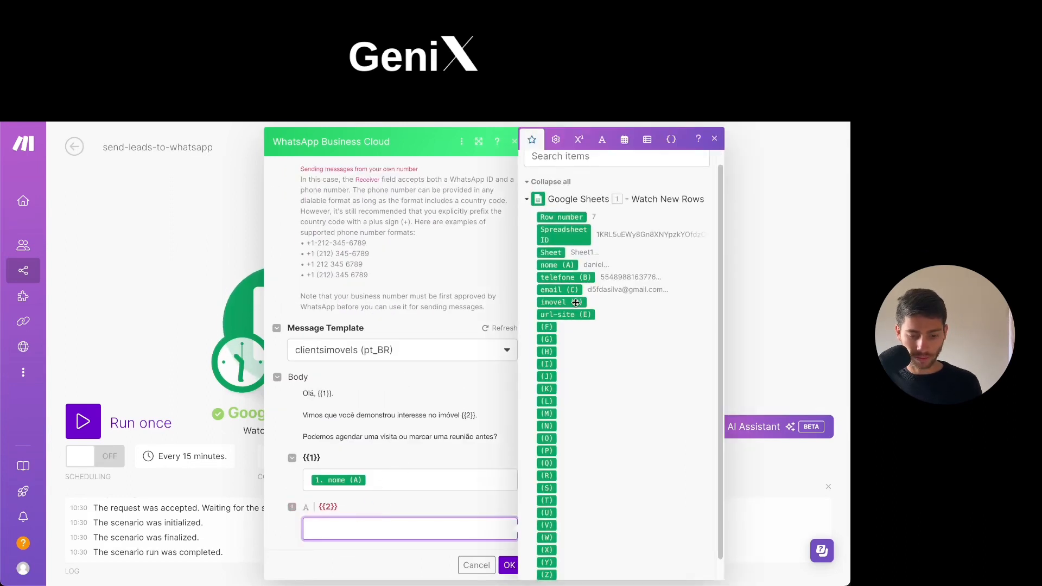
{"action": "left_click", "coordinate": [565, 301]}
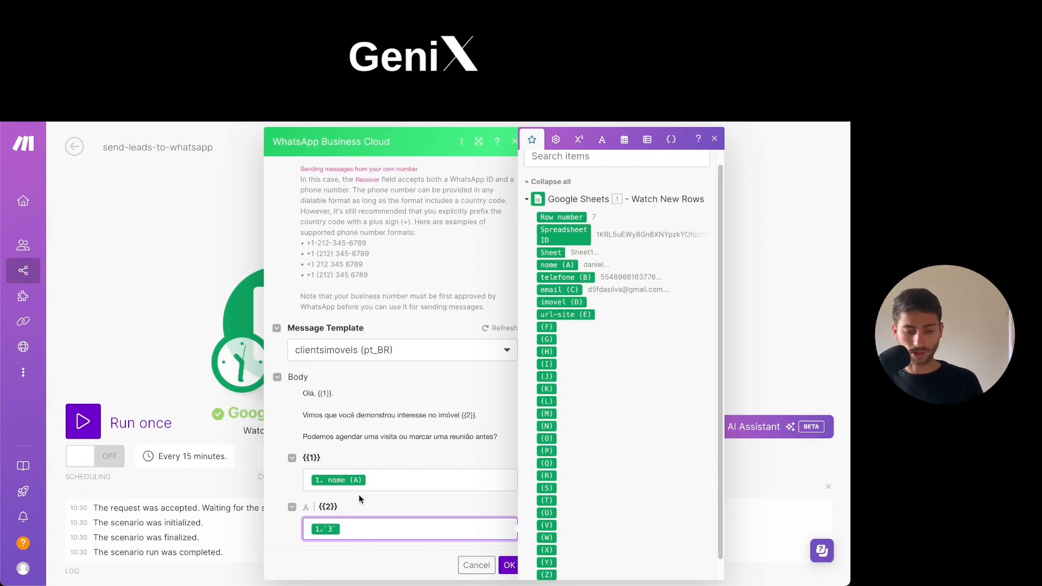
{"action": "scroll", "coordinate": [548, 422], "scroll_direction": "up", "scroll_amount": 1}
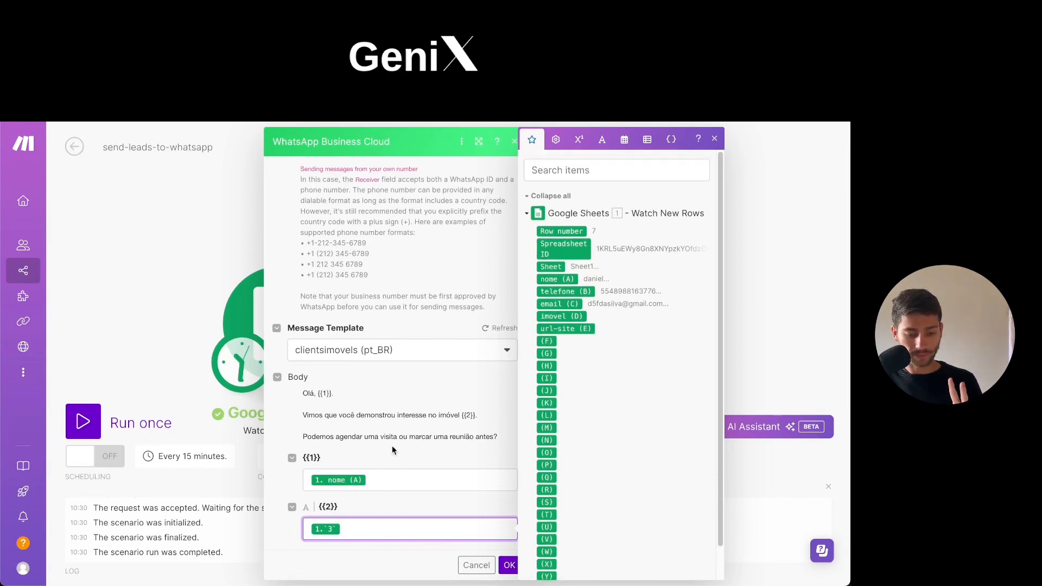
Review the template body's variables, confirm the WhatsApp module's settings and save the scenario.
{"action": "left_click_drag", "start_coordinate": [305, 393], "coordinate": [327, 394]}
{"action": "left_click", "coordinate": [306, 414]}
{"action": "left_click_drag", "start_coordinate": [433, 413], "coordinate": [468, 413]}
{"action": "left_click", "coordinate": [444, 450]}
{"action": "left_click", "coordinate": [367, 533]}
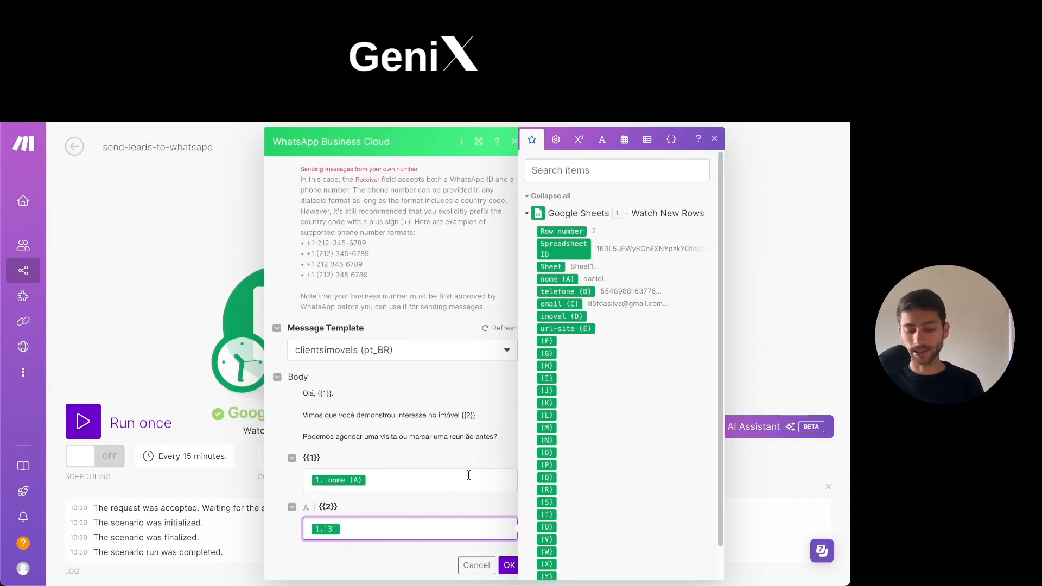
{"action": "left_click", "coordinate": [508, 566]}
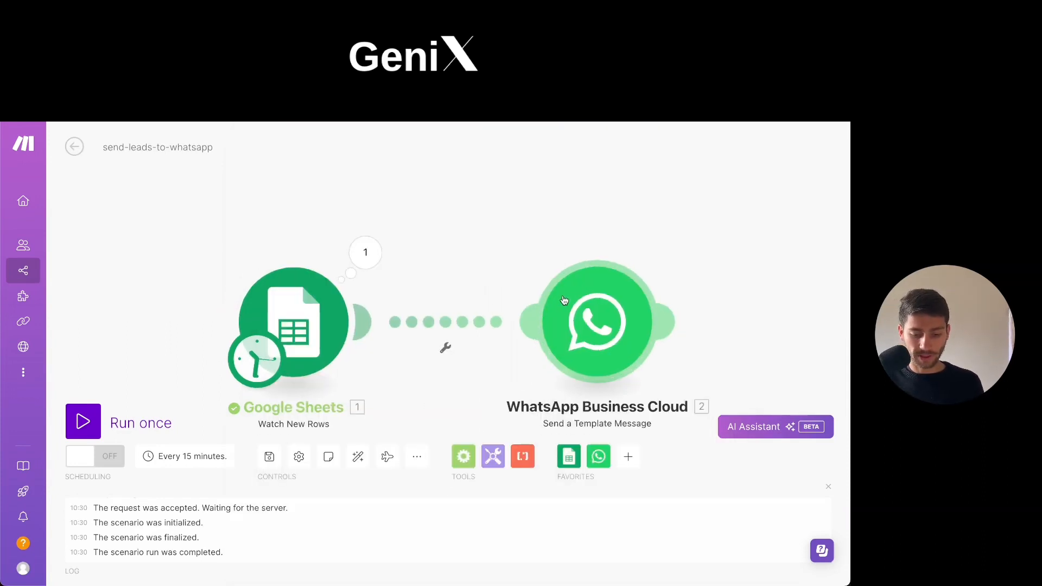
{"action": "left_click", "coordinate": [278, 460]}
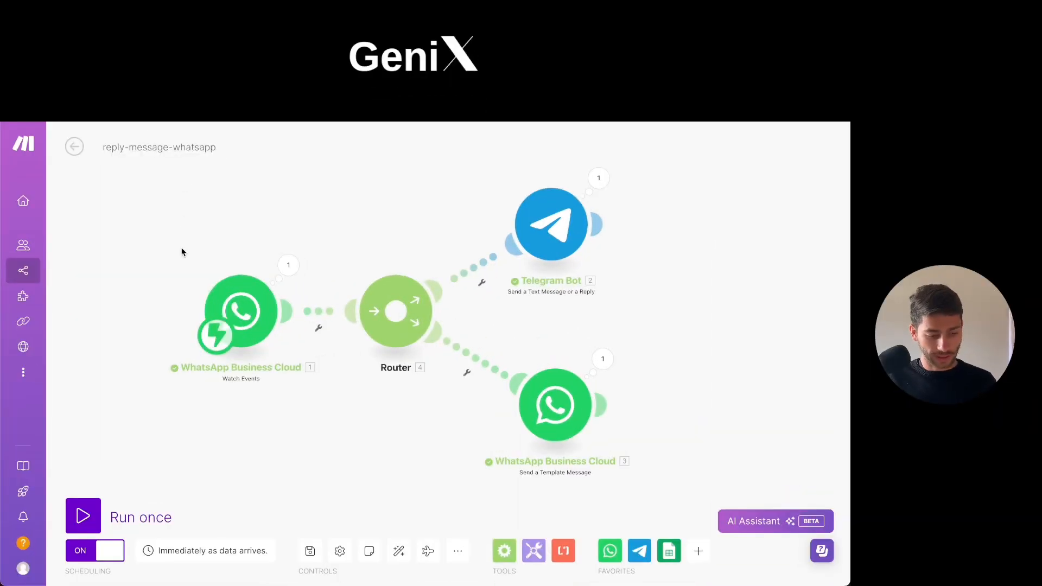
Look over the reply-message-whatsapp scenario, from its WhatsApp Watch Events trigger through the router to the Telegram and WhatsApp branches.
{"action": "right_click", "coordinate": [64, 272]}
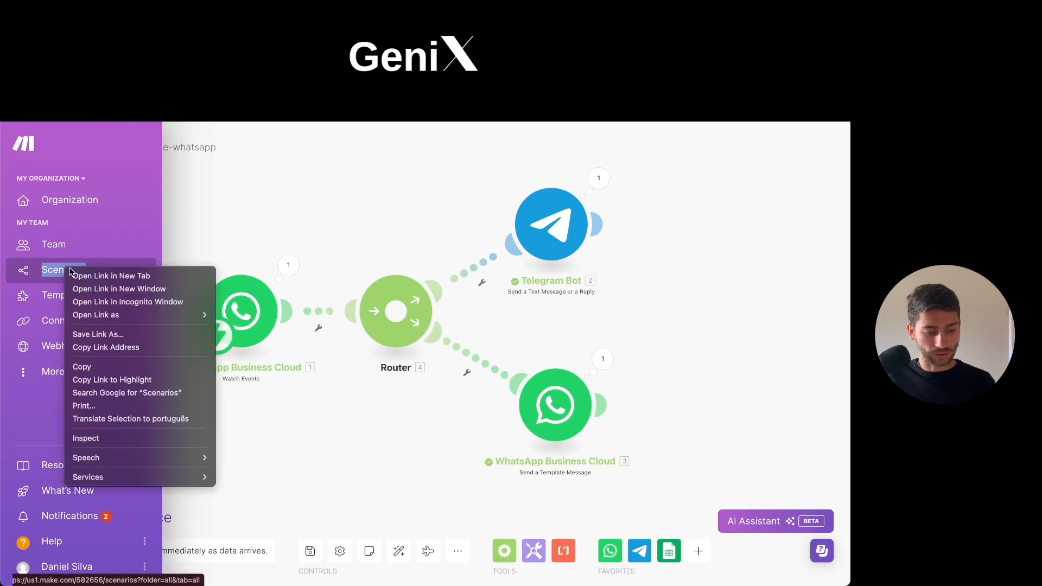
{"action": "left_click", "coordinate": [221, 225]}
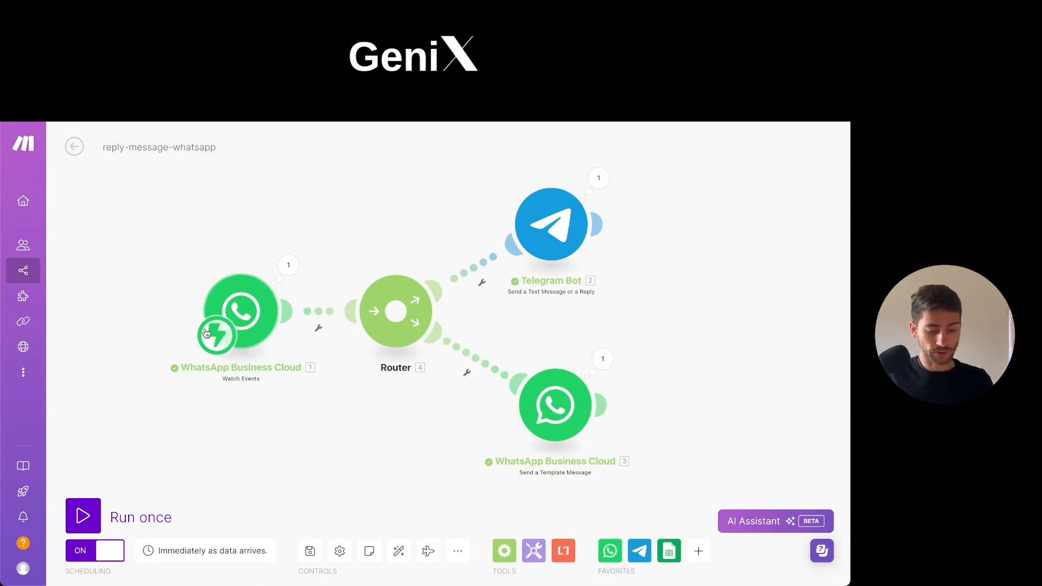
{"action": "scroll", "coordinate": [190, 292], "scroll_direction": "up", "scroll_amount": 3}
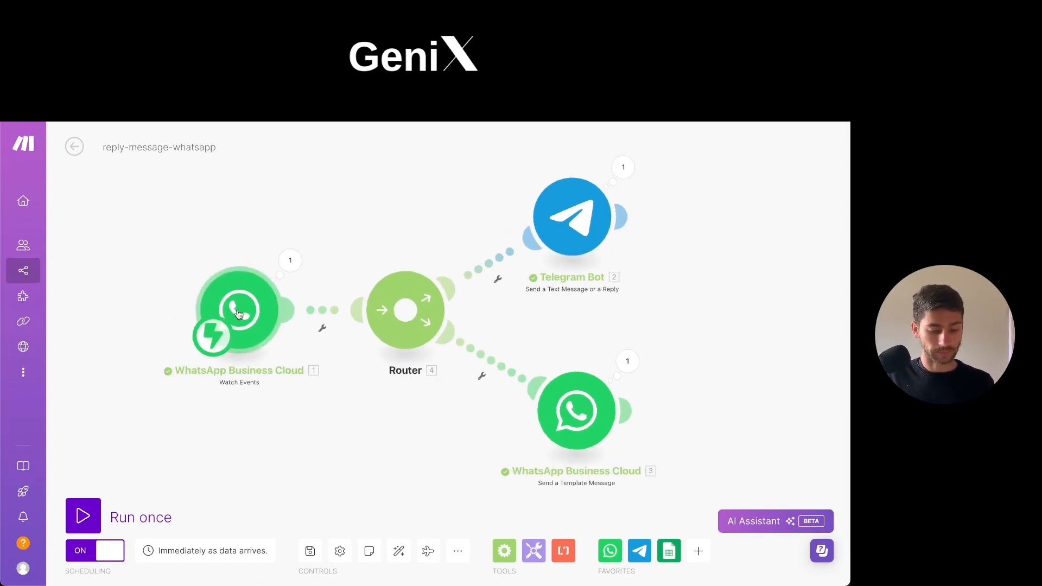
{"action": "scroll", "coordinate": [317, 285], "scroll_direction": "down", "scroll_amount": 1}
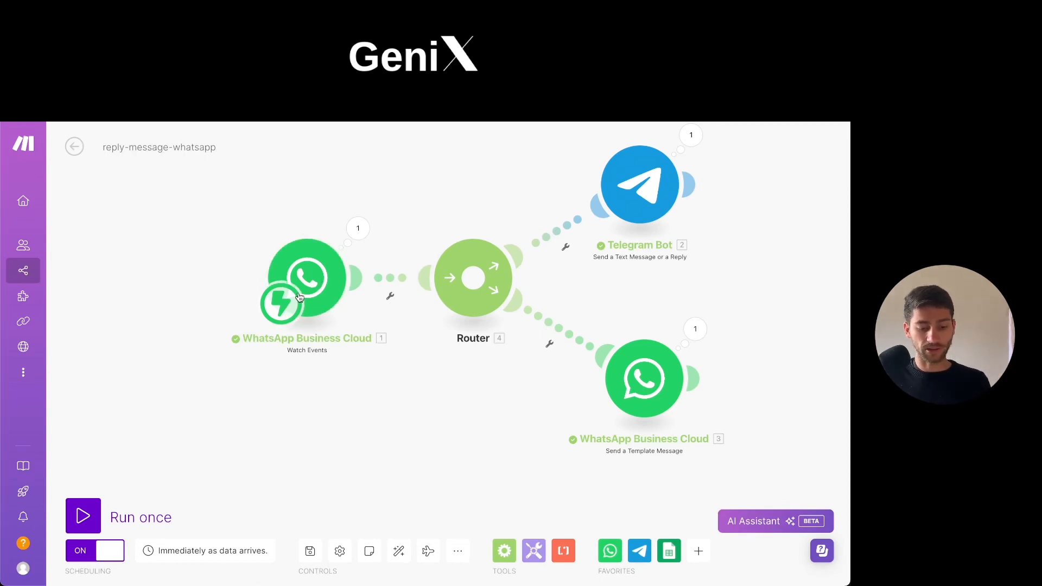
Check the default01 webhook selected in the WhatsApp Business Cloud Watch Events trigger and close its settings.
{"action": "scroll", "coordinate": [290, 283], "scroll_direction": "up", "scroll_amount": 3}
{"action": "scroll", "coordinate": [293, 290], "scroll_direction": "down", "scroll_amount": 1}
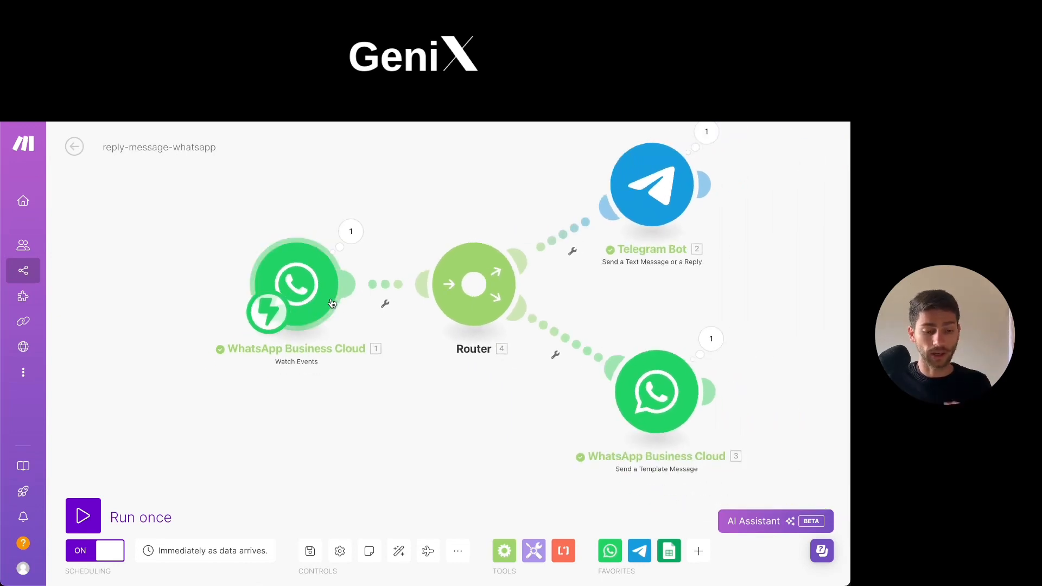
{"action": "left_click", "coordinate": [305, 289]}
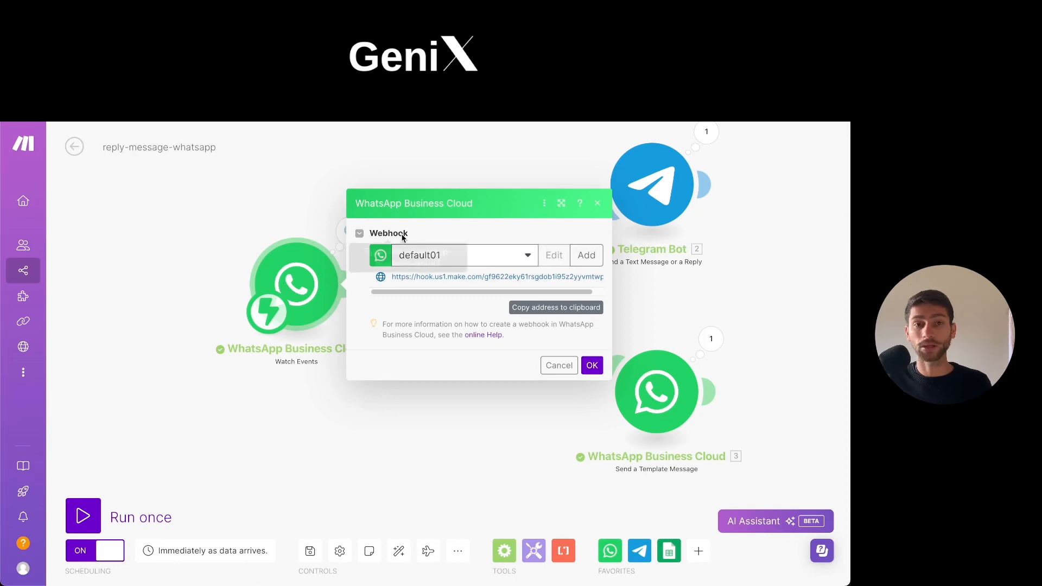
{"action": "left_click", "coordinate": [591, 365]}
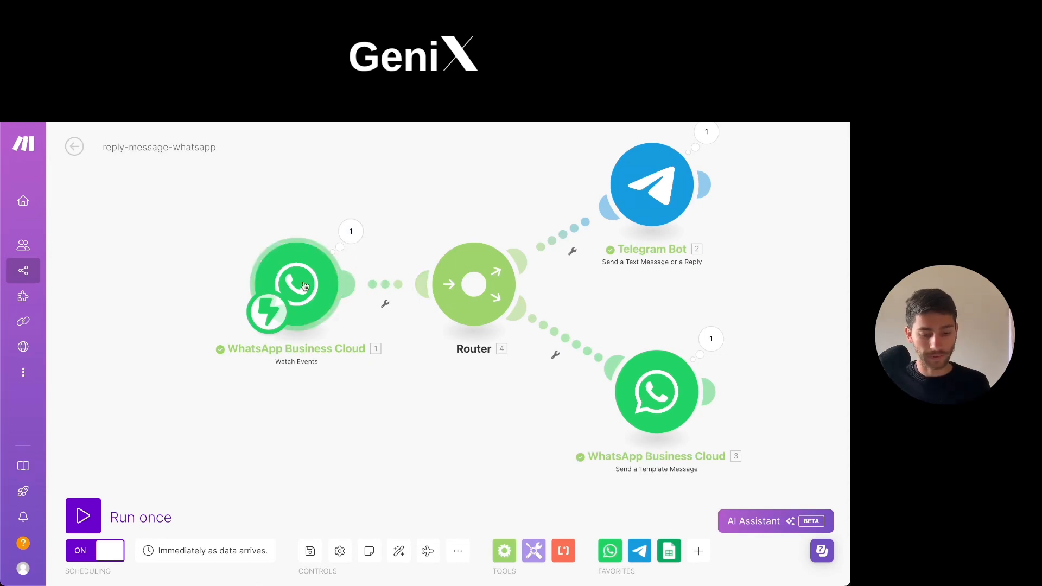
{"action": "scroll", "coordinate": [412, 228], "scroll_direction": "up", "scroll_amount": 1}
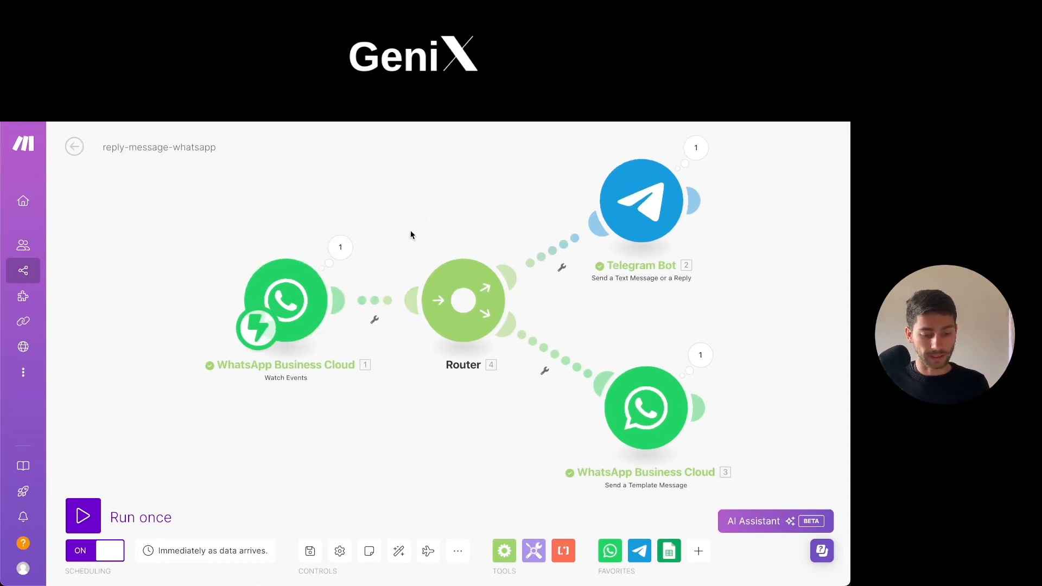
{"action": "scroll", "coordinate": [289, 317], "scroll_direction": "up", "scroll_amount": 1}
{"action": "left_click", "coordinate": [294, 300]}
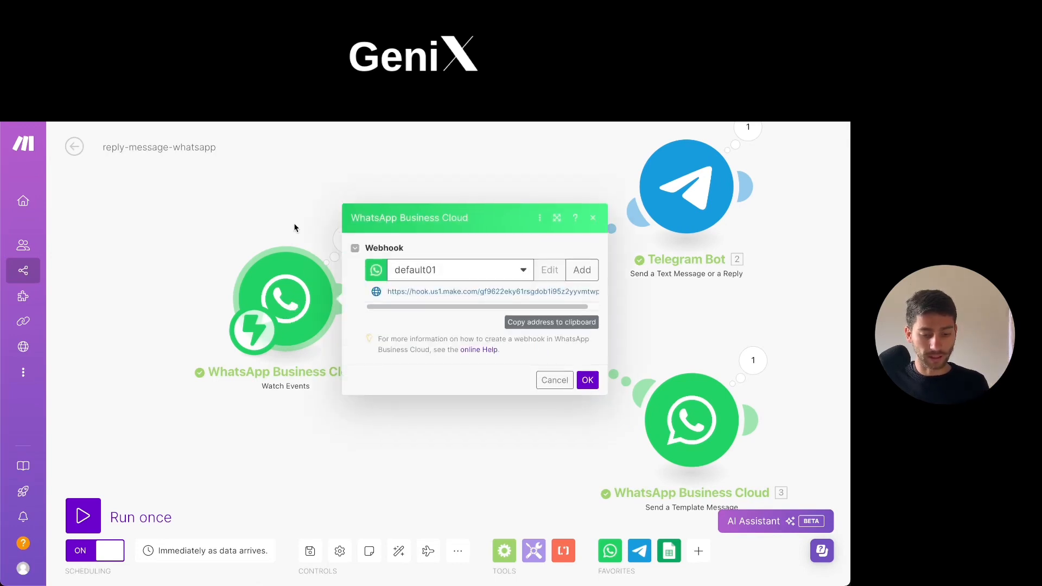
{"action": "left_click", "coordinate": [587, 379]}
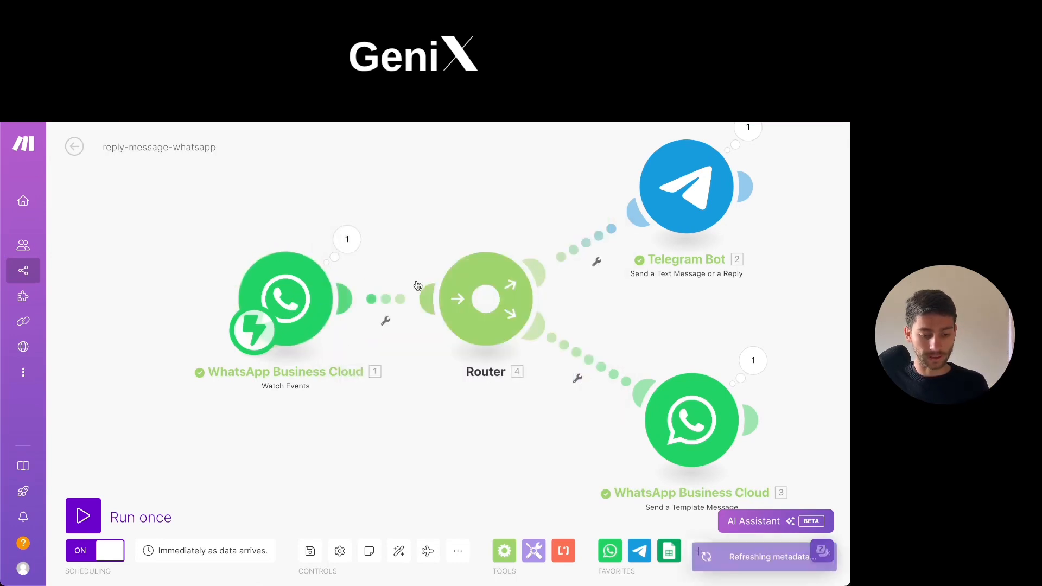
Unlink the Router from both the Send a Template Message module and the Watch Events trigger, repositioning the modules for access.
{"action": "left_click_drag", "start_coordinate": [590, 233], "coordinate": [581, 191]}
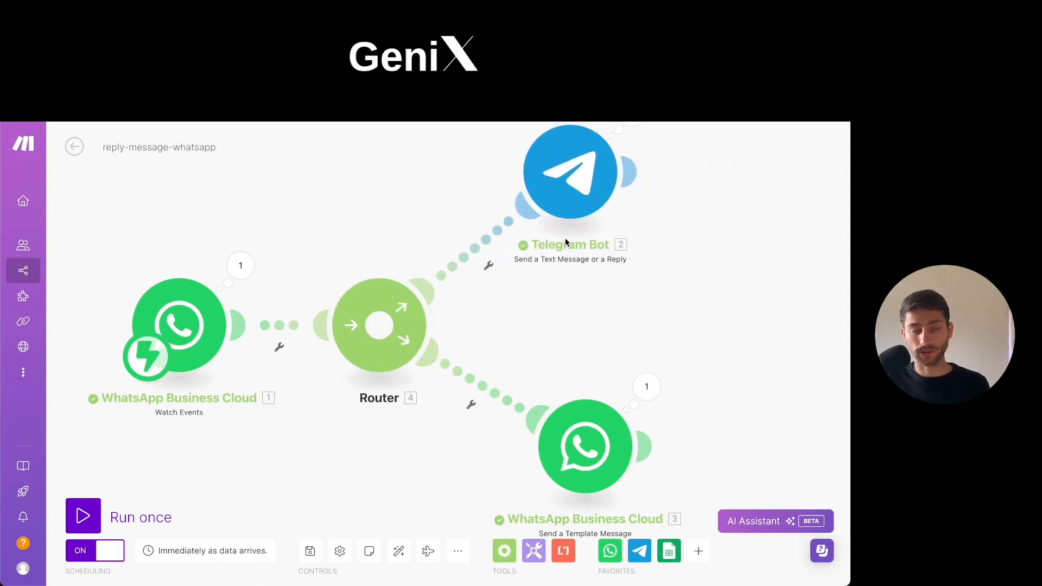
{"action": "scroll", "coordinate": [558, 268], "scroll_direction": "down", "scroll_amount": 1}
{"action": "left_click_drag", "start_coordinate": [585, 444], "coordinate": [563, 379]}
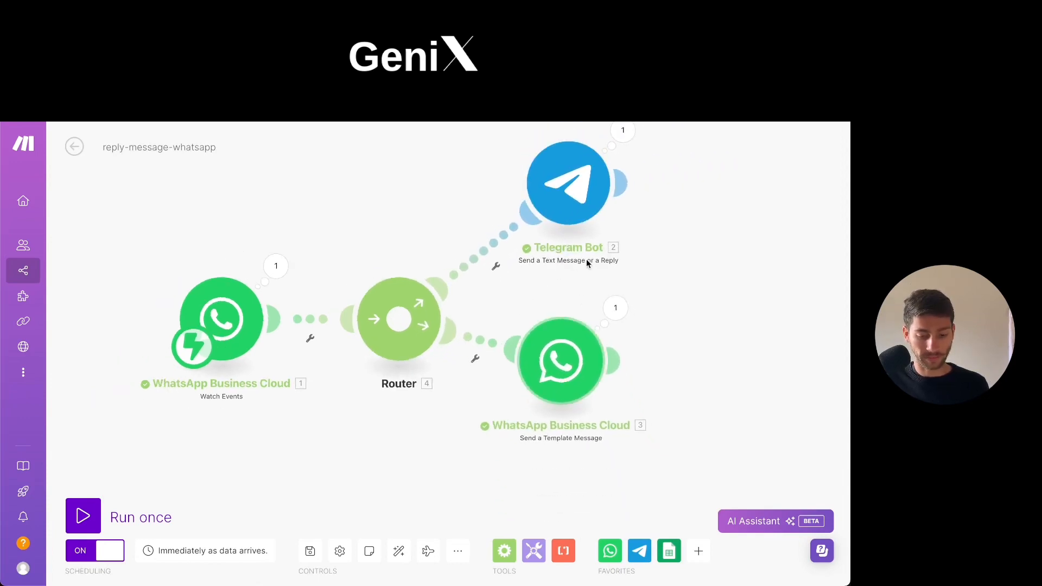
{"action": "left_click_drag", "start_coordinate": [433, 320], "coordinate": [412, 231]}
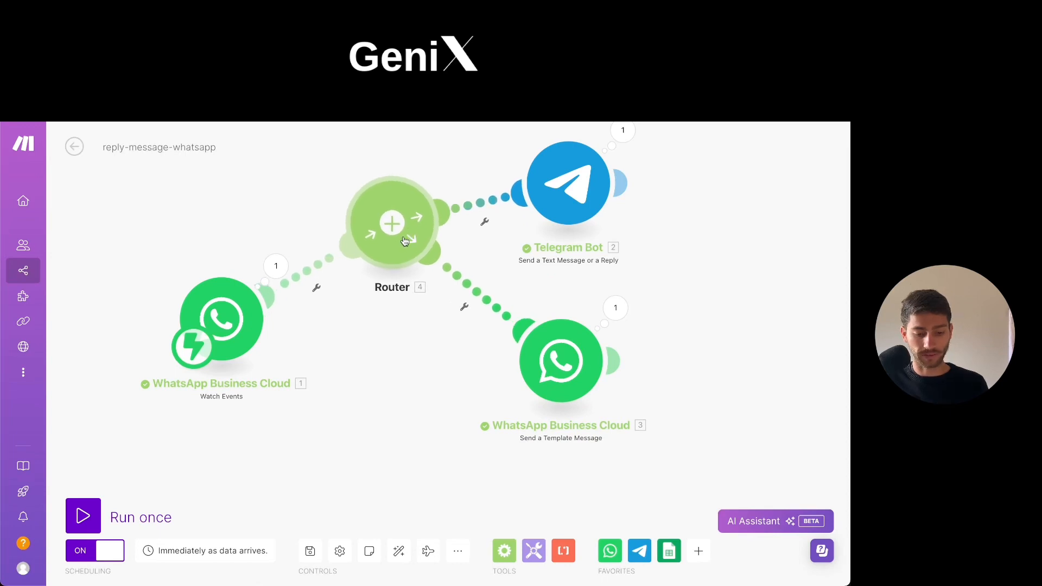
{"action": "right_click", "coordinate": [466, 282]}
{"action": "left_click", "coordinate": [494, 305]}
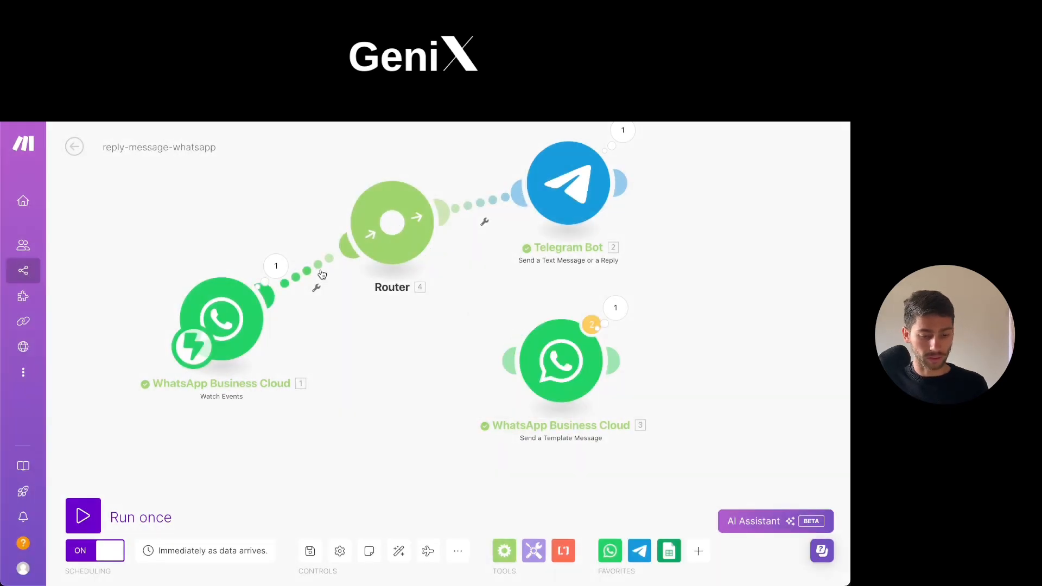
{"action": "right_click", "coordinate": [322, 274]}
{"action": "left_click", "coordinate": [349, 297]}
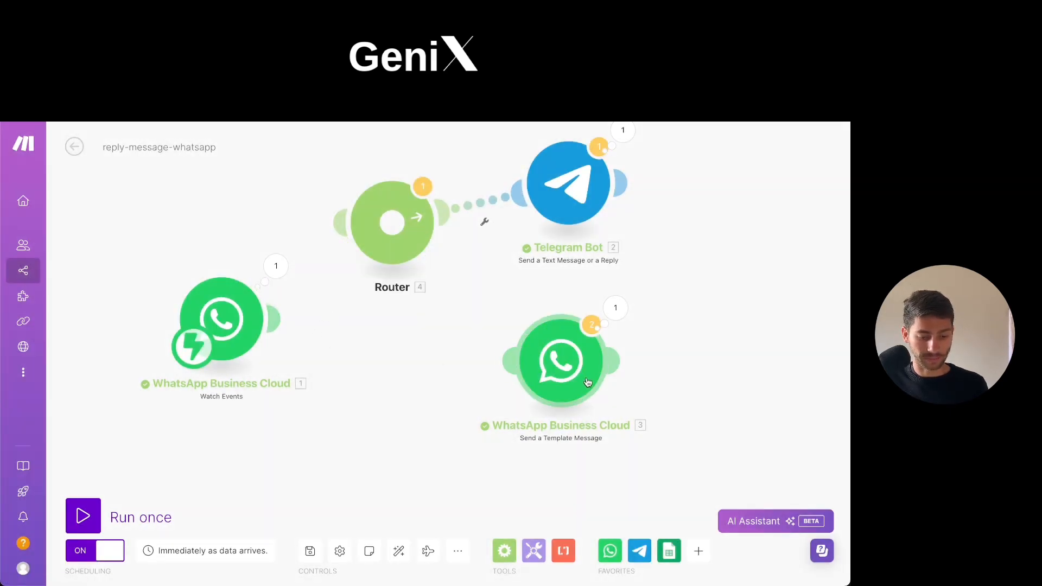
Move the Router aside, remove its new template-message link, and connect the Send a Template Message module directly to the Watch Events trigger.
{"action": "left_click_drag", "start_coordinate": [587, 382], "coordinate": [508, 411]}
{"action": "left_click_drag", "start_coordinate": [395, 237], "coordinate": [438, 181]}
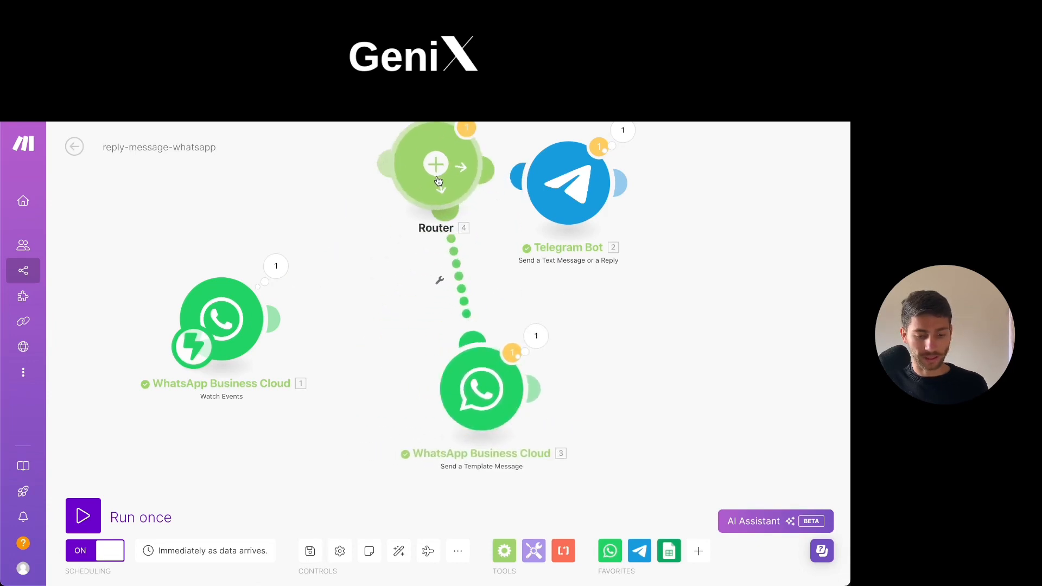
{"action": "right_click", "coordinate": [459, 275]}
{"action": "left_click", "coordinate": [485, 299]}
{"action": "left_click_drag", "start_coordinate": [494, 396], "coordinate": [466, 353]}
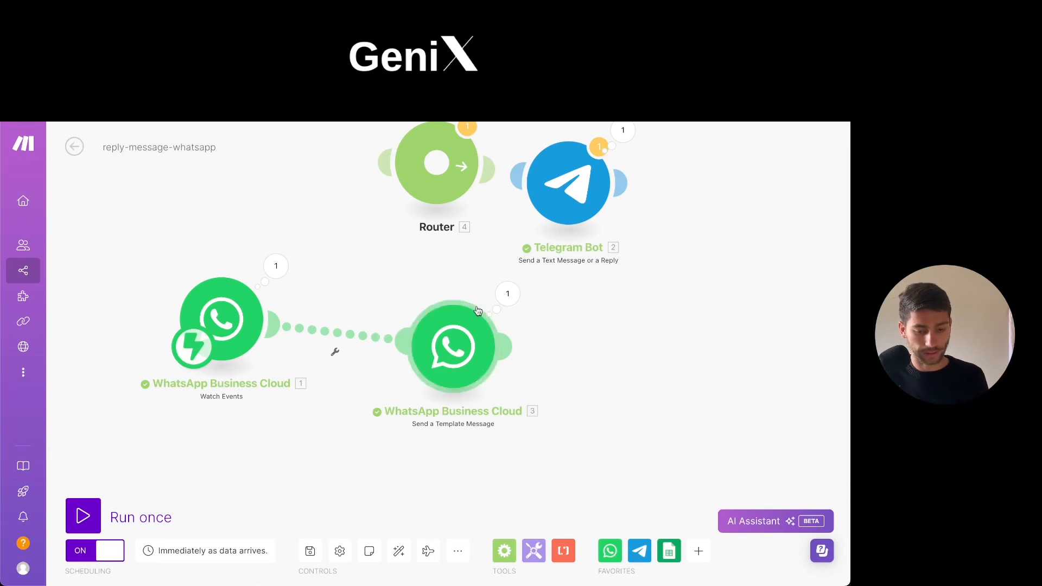
Save the scenario and tidy its layout, with the detached Router and Telegram Bot moved away and the template module level with the trigger.
{"action": "scroll", "coordinate": [597, 293], "scroll_direction": "down", "scroll_amount": 5}
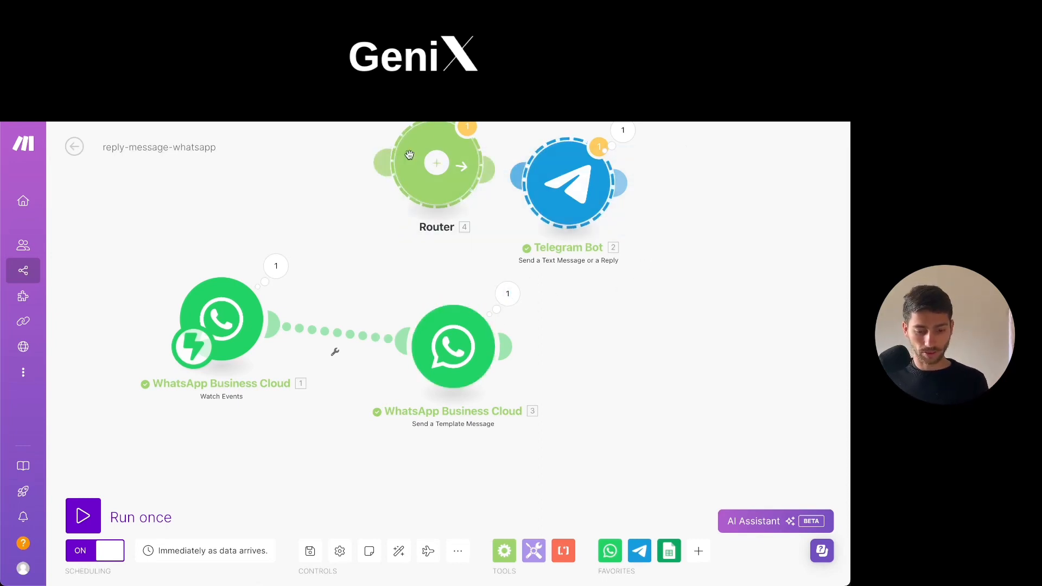
{"action": "scroll", "coordinate": [610, 309], "scroll_direction": "up", "scroll_amount": 5}
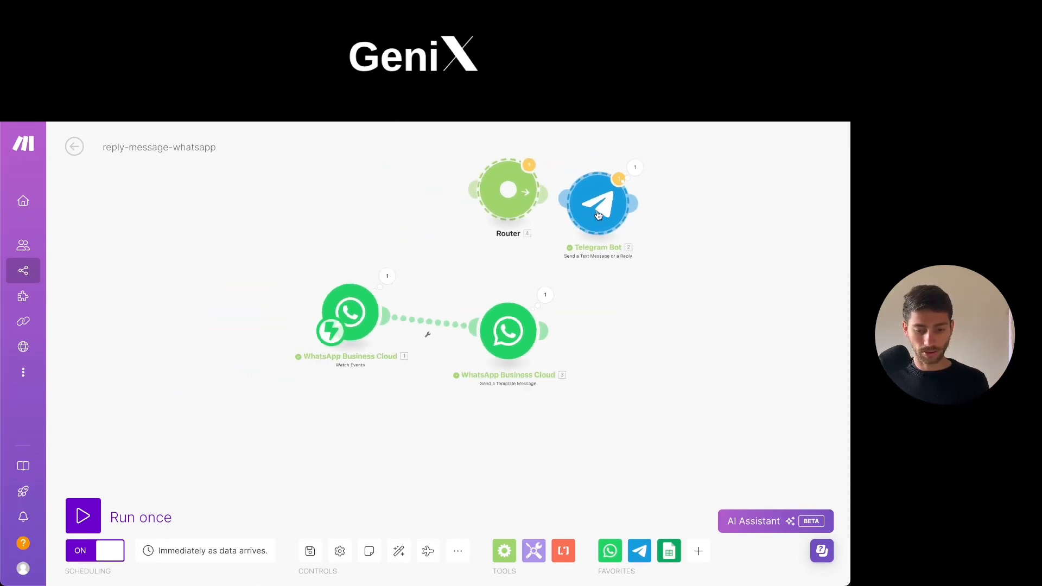
{"action": "left_click_drag", "start_coordinate": [366, 362], "coordinate": [393, 388]}
{"action": "scroll", "coordinate": [388, 421], "scroll_direction": "up", "scroll_amount": 1}
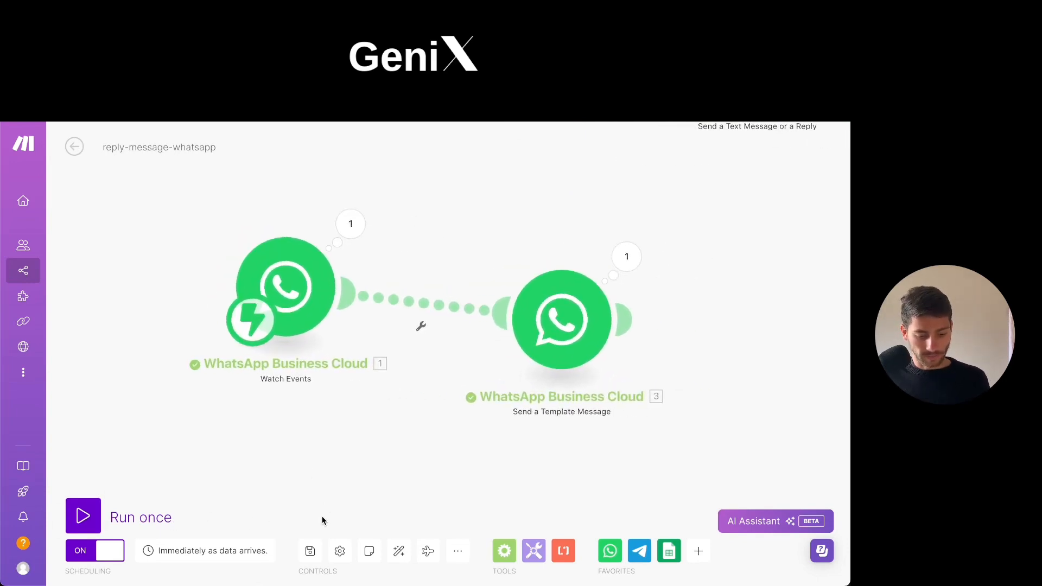
{"action": "left_click", "coordinate": [310, 551]}
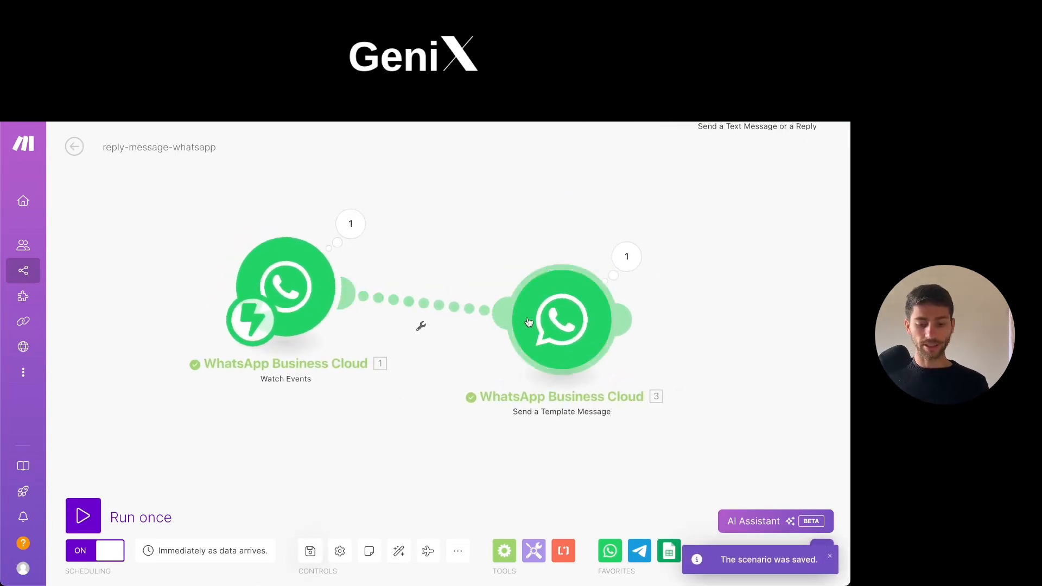
{"action": "left_click_drag", "start_coordinate": [568, 319], "coordinate": [564, 284]}
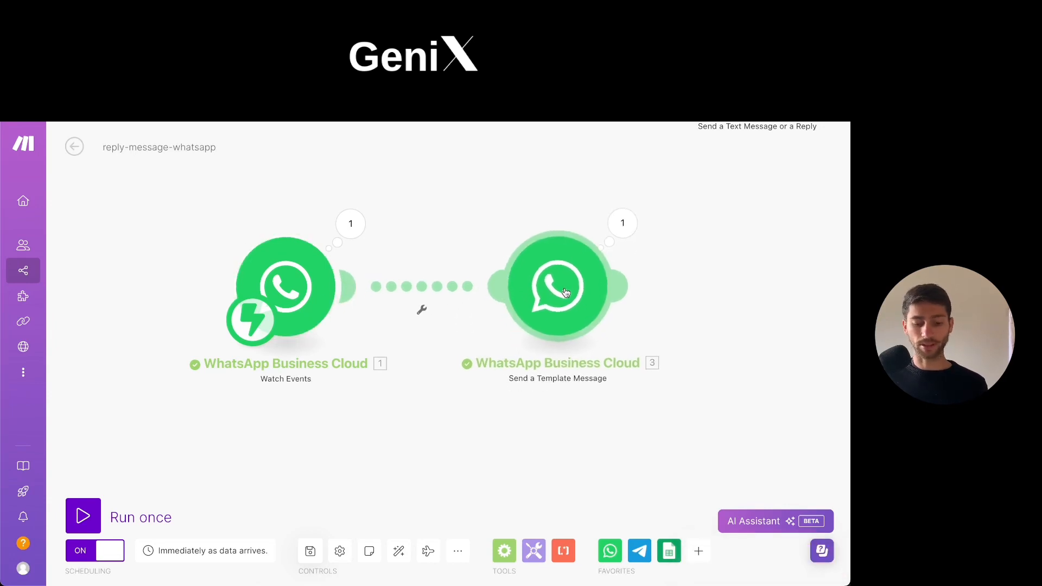
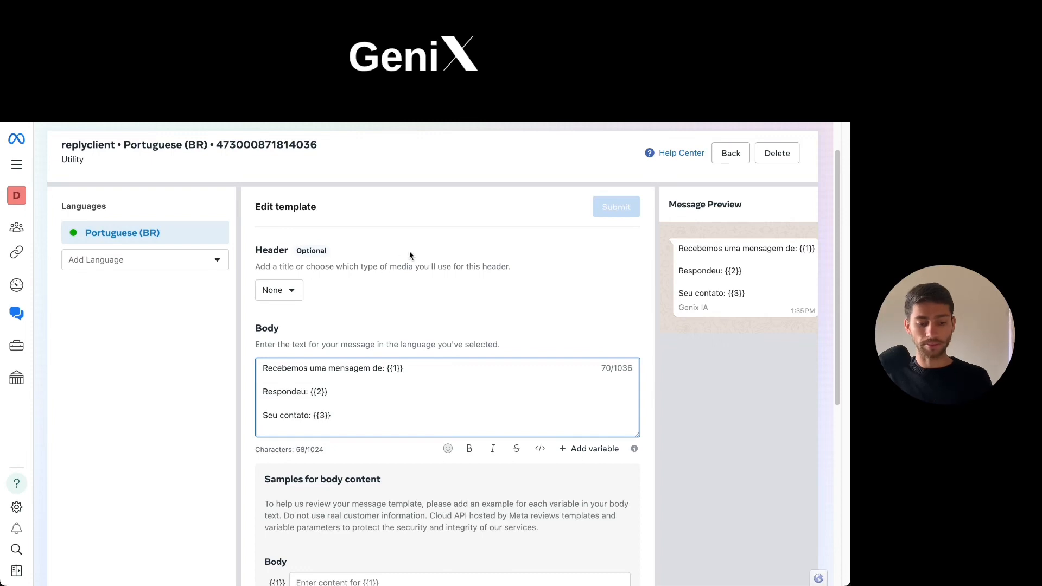
Review the replyclient template's body text and its {{1}}, {{2}} and {{3}} variables.
{"action": "scroll", "coordinate": [409, 255], "scroll_direction": "down", "scroll_amount": 1}
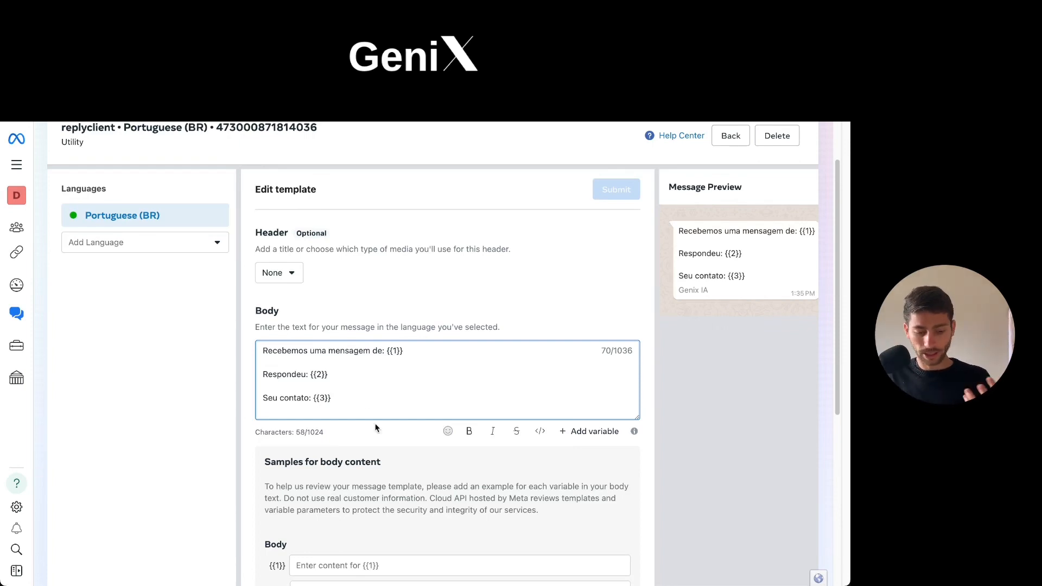
{"action": "left_click", "coordinate": [387, 351]}
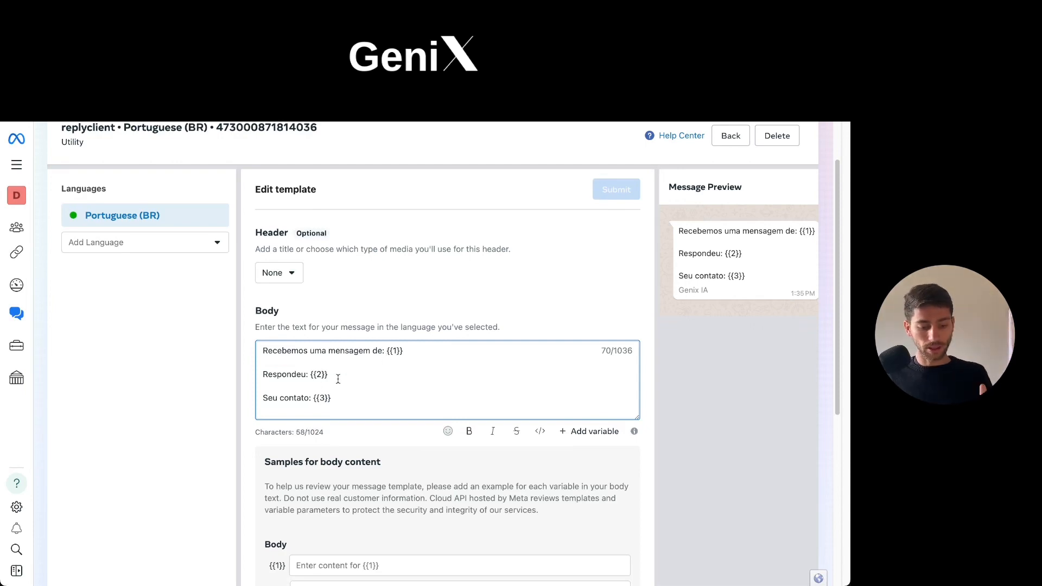
{"action": "left_click_drag", "start_coordinate": [329, 375], "coordinate": [312, 374]}
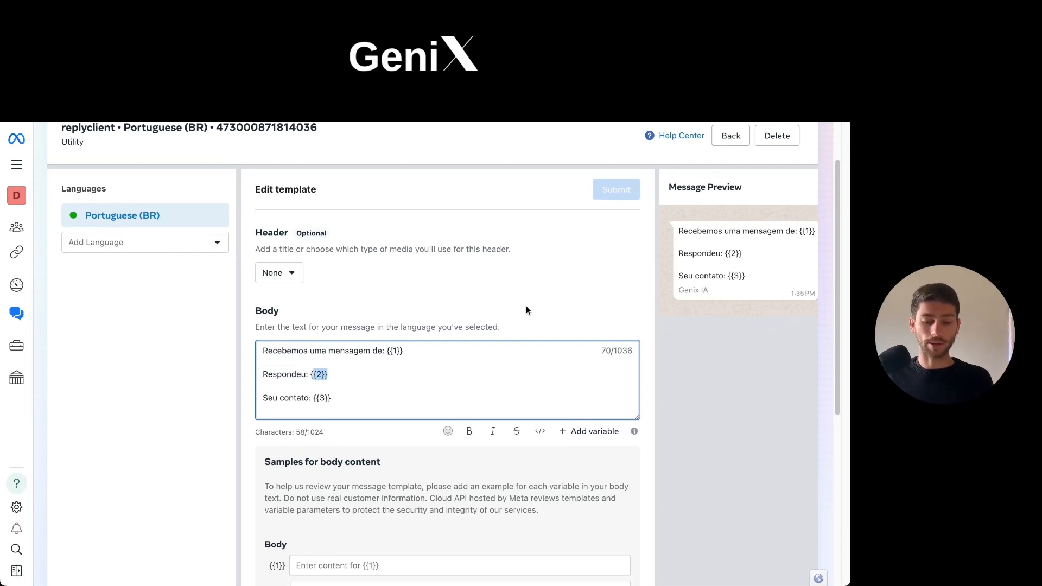
{"action": "left_click", "coordinate": [386, 183]}
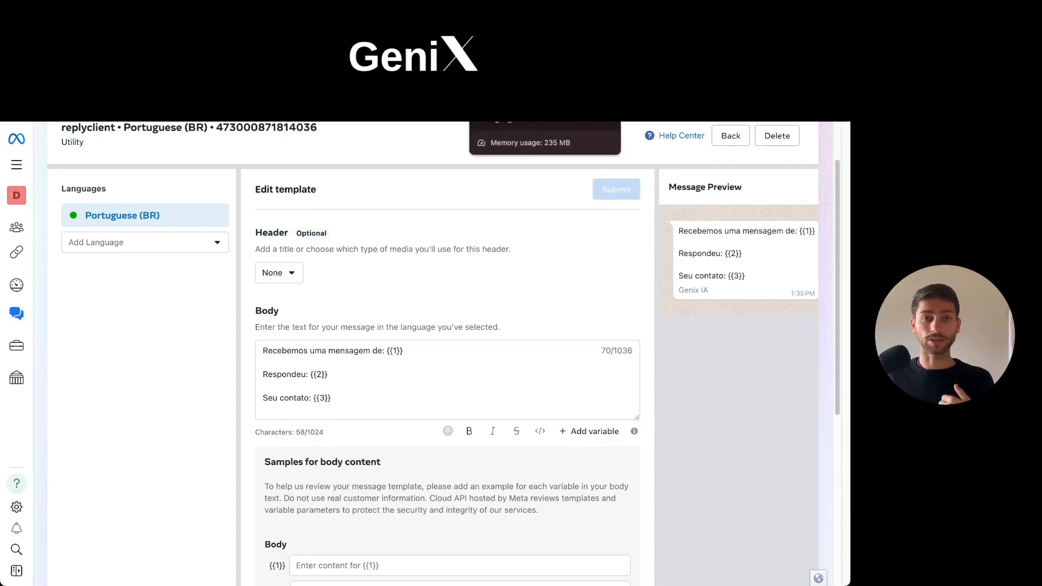
Switch to the reply-message-whatsapp scenario in Make and dismiss the list of apps for a new module.
{"action": "left_click", "coordinate": [508, 66]}
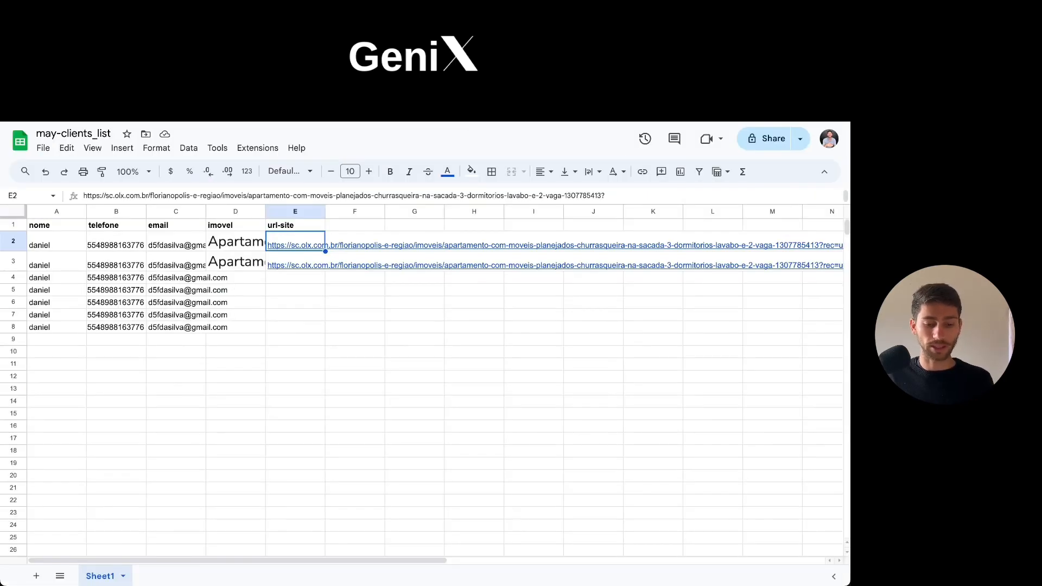
{"action": "key", "text": "ctrl+shift+Tab"}
{"action": "key", "text": "ctrl+shift+Tab"}
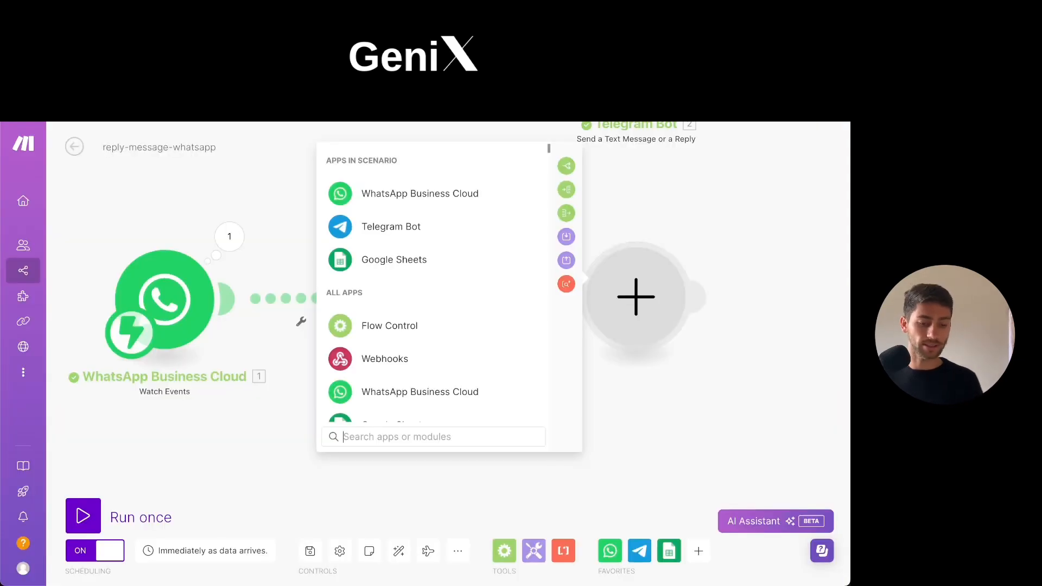
{"action": "left_click", "coordinate": [265, 215]}
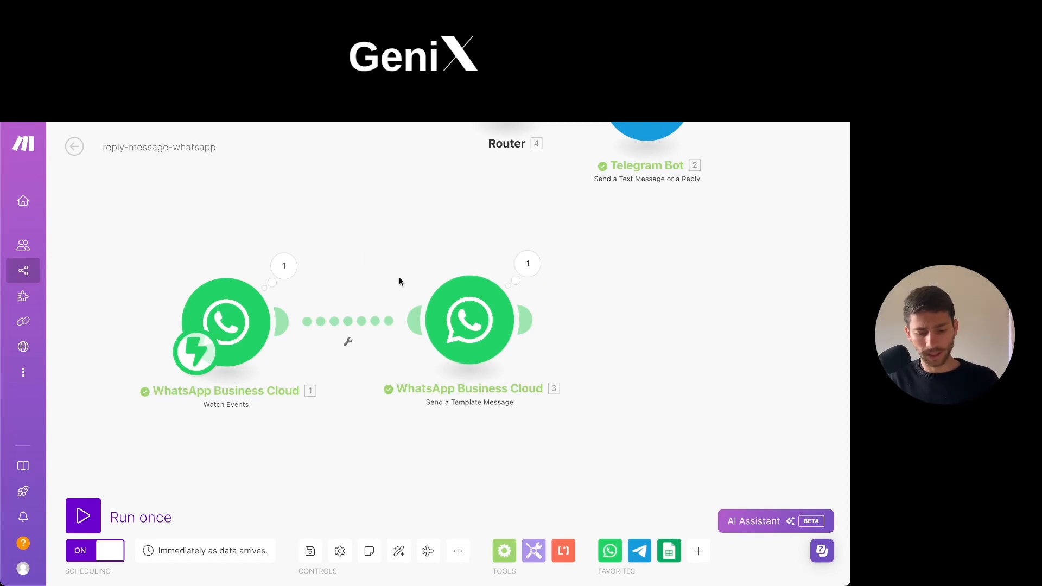
Open the Send a Template Message module's settings and check the connection, sender and fixed Receiver phone number.
{"action": "left_click", "coordinate": [487, 298]}
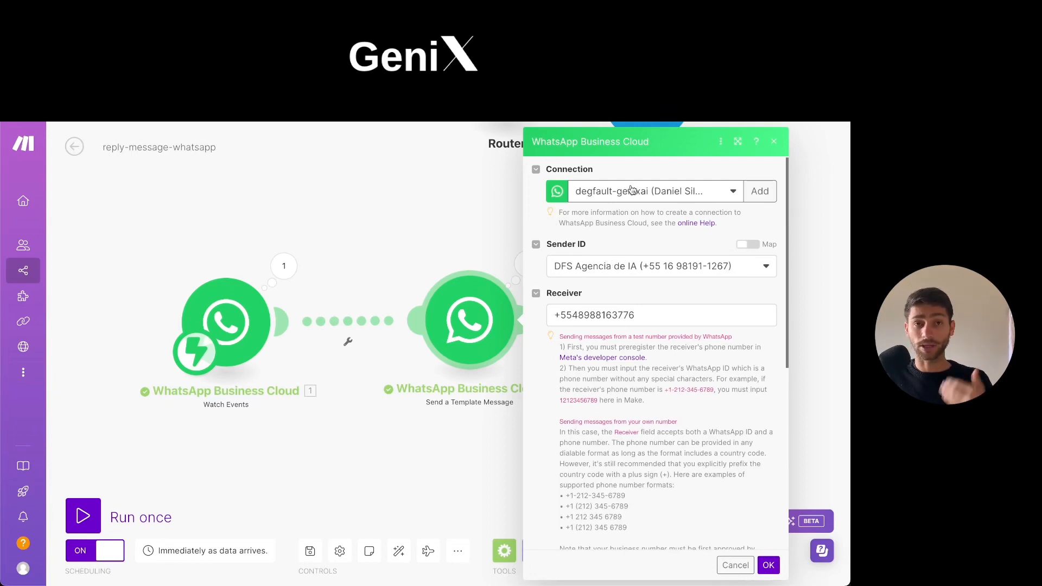
{"action": "scroll", "coordinate": [575, 309], "scroll_direction": "down", "scroll_amount": 1}
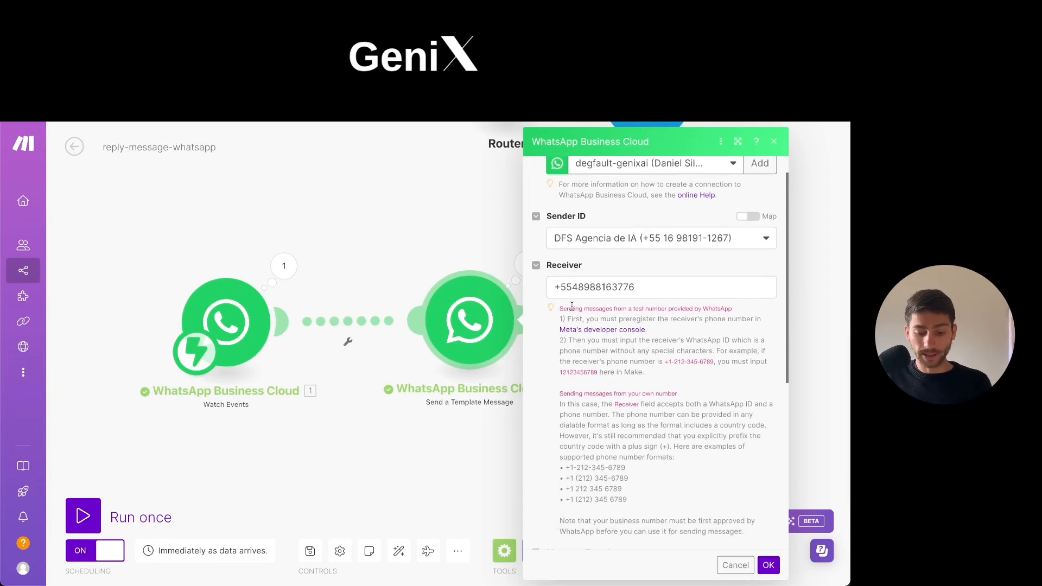
{"action": "triple_click", "coordinate": [566, 285]}
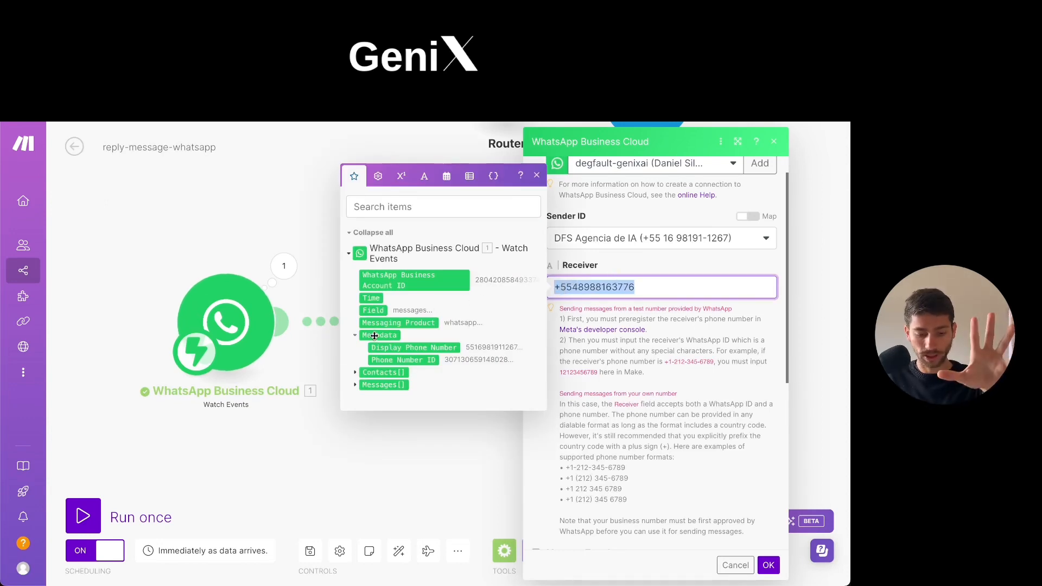
{"action": "left_click", "coordinate": [653, 294]}
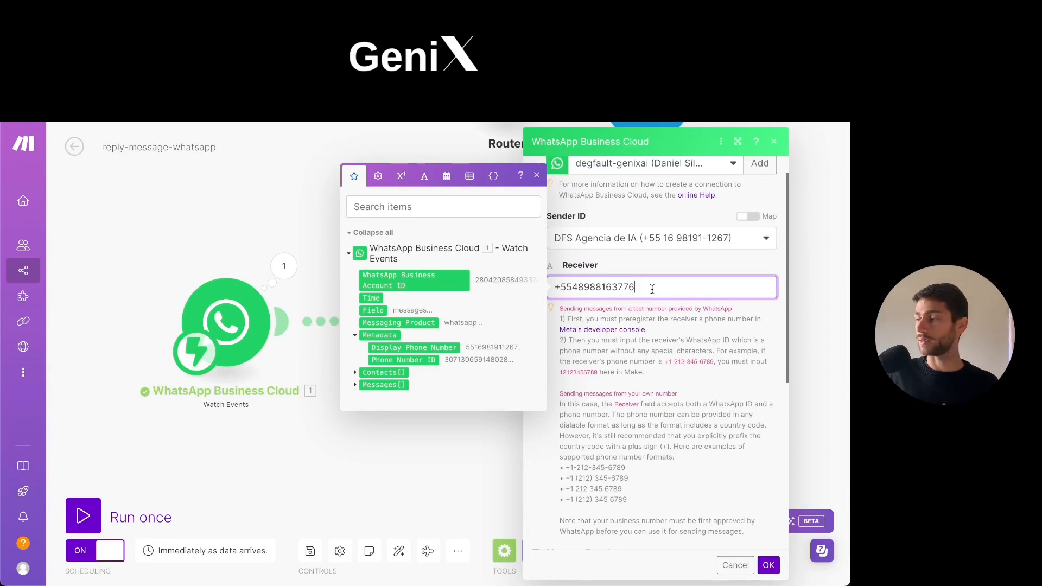
{"action": "triple_click", "coordinate": [616, 288]}
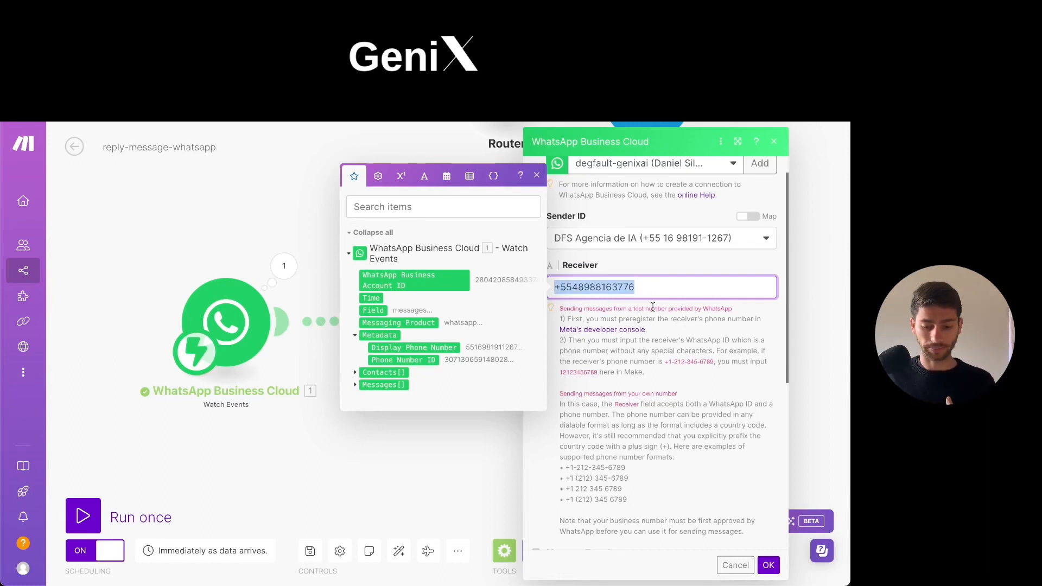
{"action": "left_click", "coordinate": [639, 301]}
Check the module's replyclient (pt_BR) message template, its body text and the fields filling its variables.
{"action": "scroll", "coordinate": [640, 302], "scroll_direction": "down", "scroll_amount": 2}
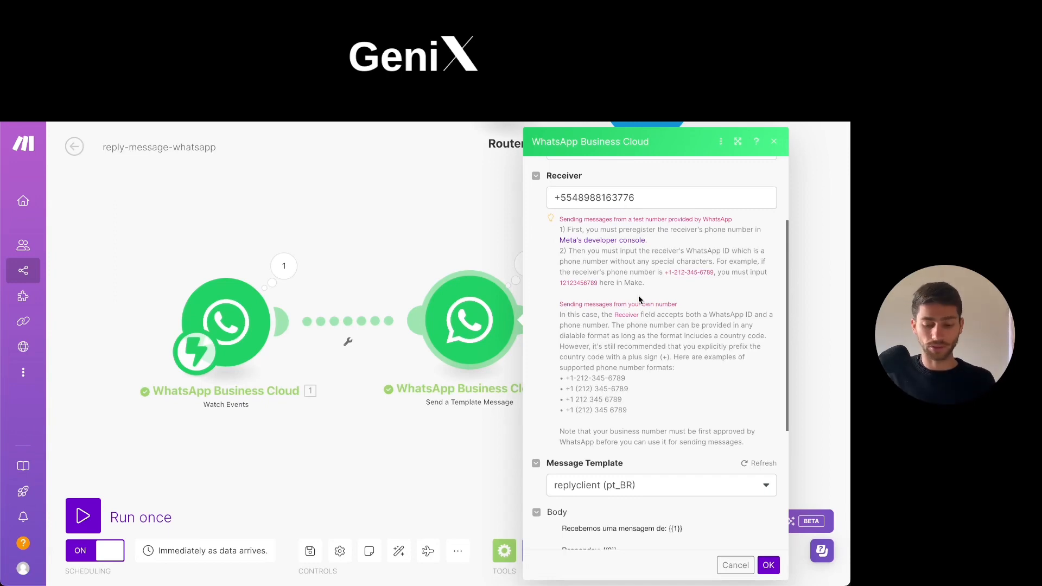
{"action": "scroll", "coordinate": [635, 297], "scroll_direction": "down", "scroll_amount": 3}
{"action": "scroll", "coordinate": [596, 353], "scroll_direction": "down", "scroll_amount": 1}
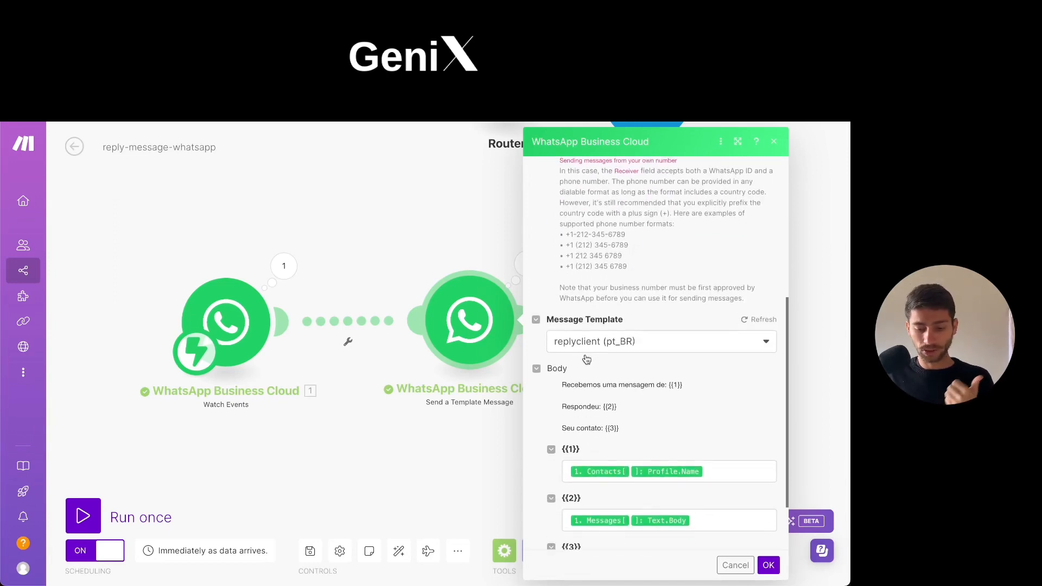
{"action": "scroll", "coordinate": [620, 350], "scroll_direction": "down", "scroll_amount": 2}
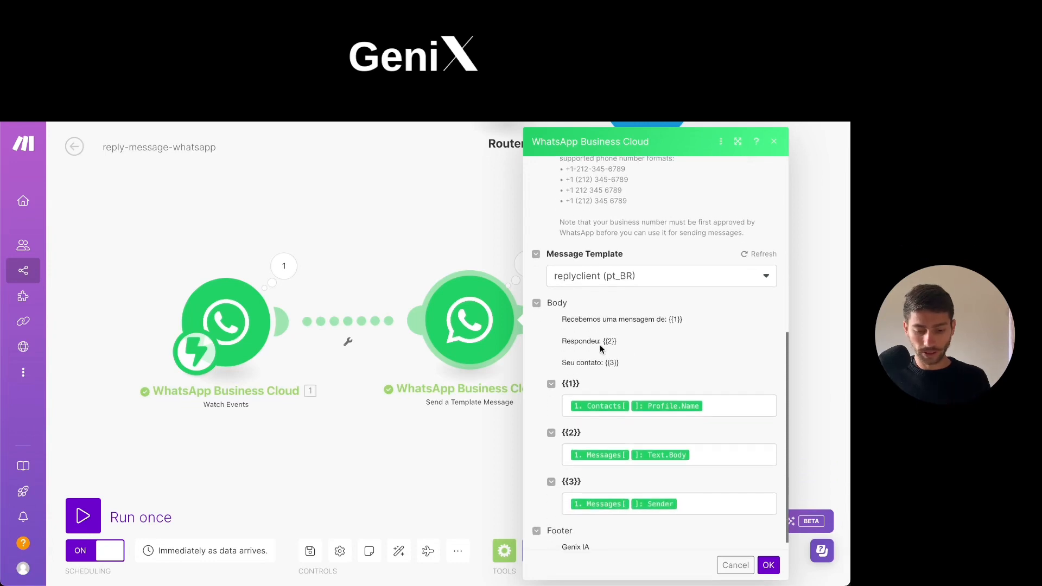
{"action": "left_click_drag", "start_coordinate": [572, 313], "coordinate": [683, 314]}
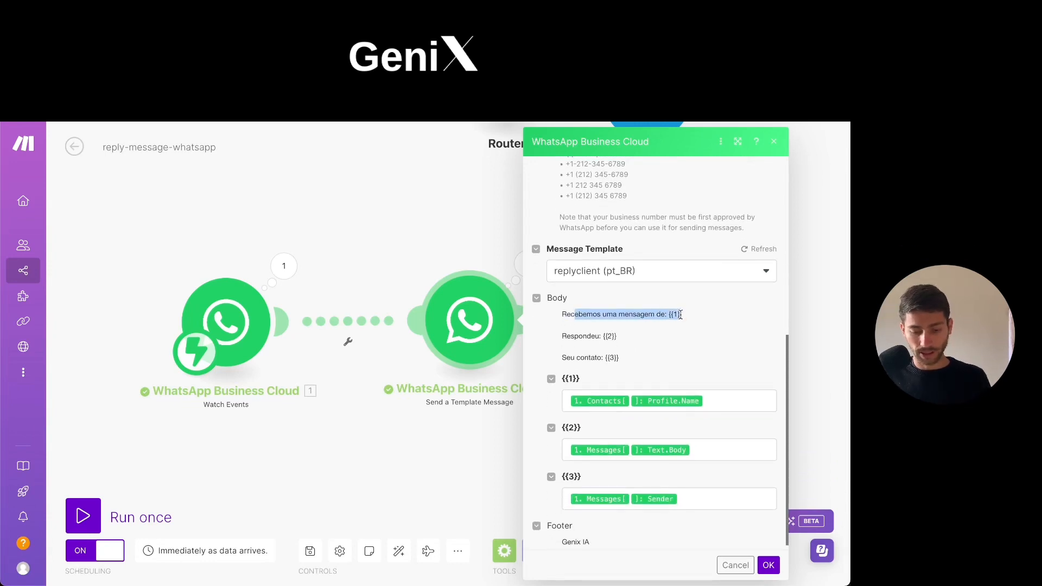
{"action": "scroll", "coordinate": [573, 377], "scroll_direction": "down", "scroll_amount": 1}
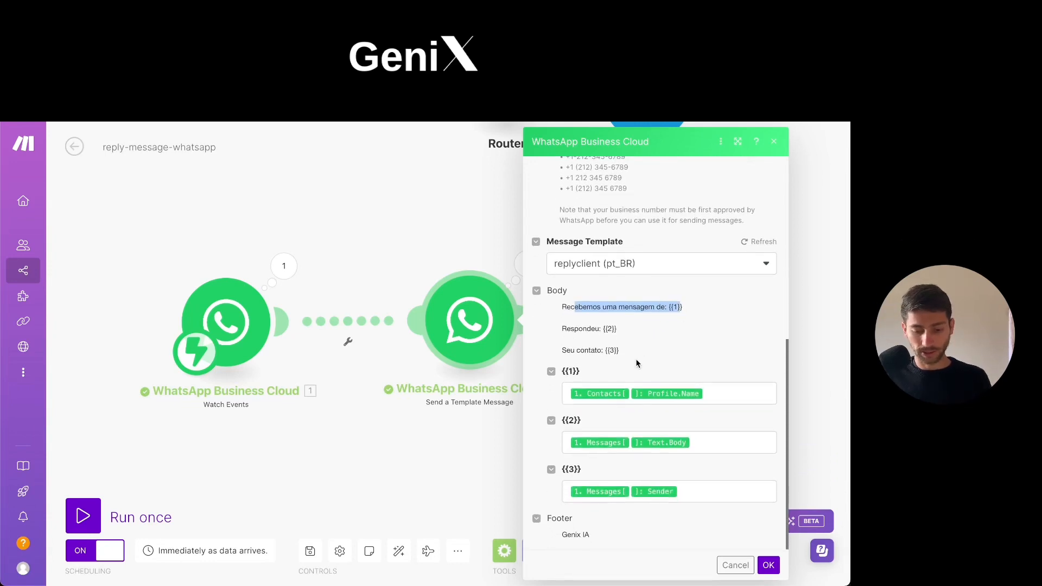
Inspect the {{1}} mapping by expanding Contacts, Profile and Messages among the Watch Events items.
{"action": "left_click", "coordinate": [712, 394]}
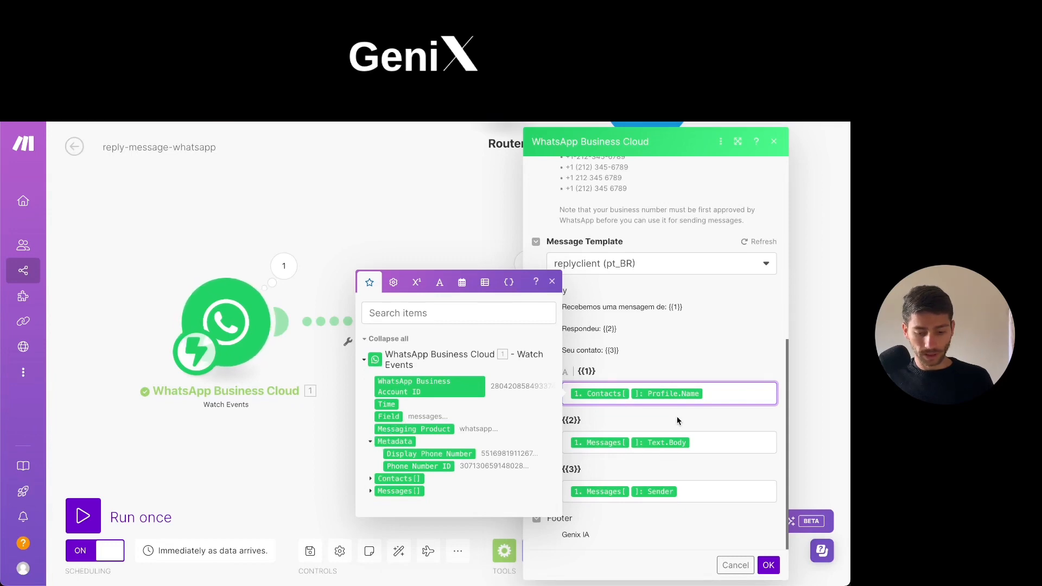
{"action": "left_click", "coordinate": [371, 479]}
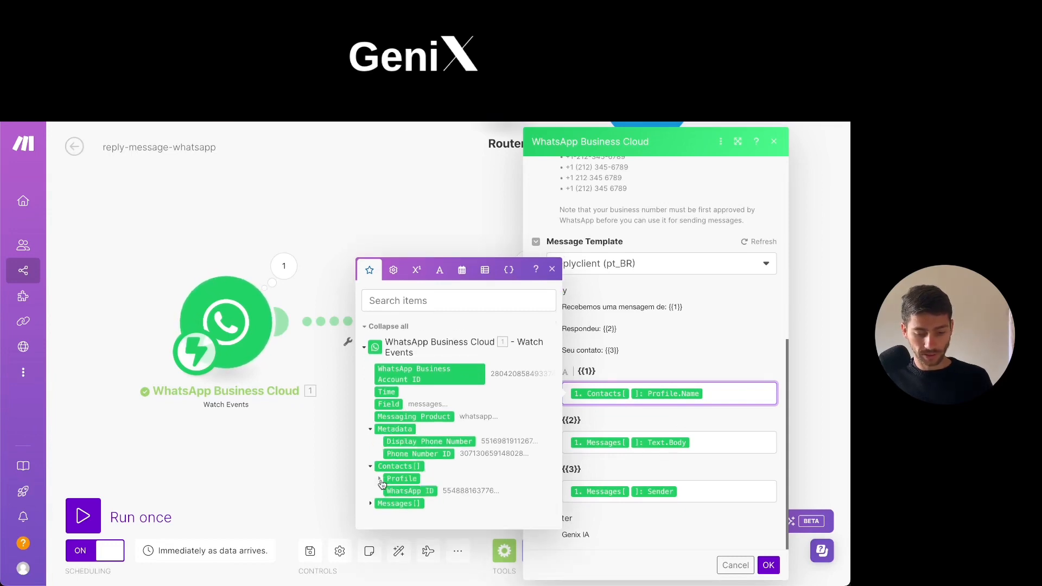
{"action": "left_click", "coordinate": [378, 483]}
{"action": "left_click", "coordinate": [369, 511]}
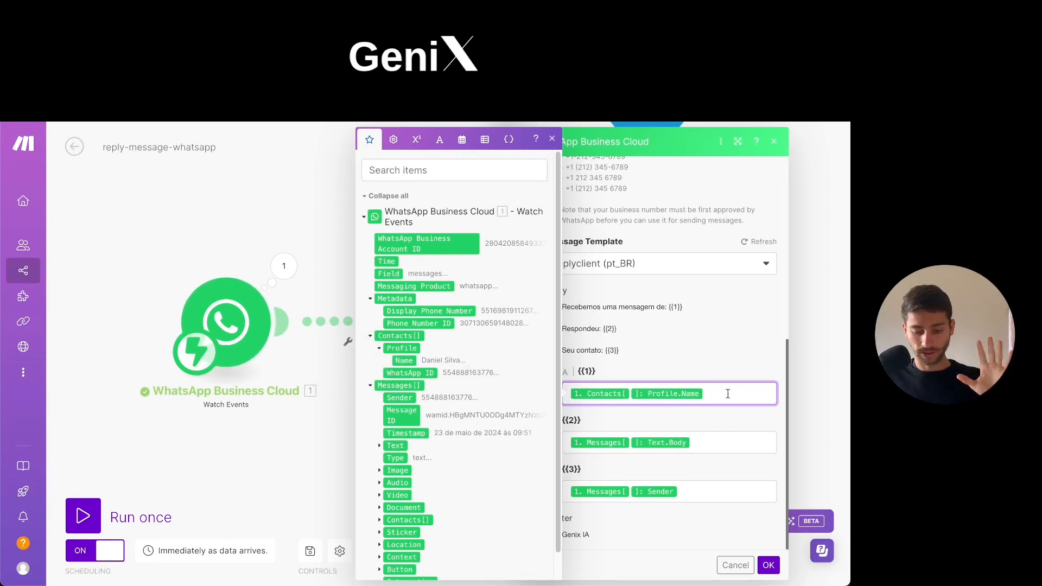
Inspect the {{2}} mapping by expanding the message Text item and searching the items for "body", then clear the search.
{"action": "left_click", "coordinate": [720, 446]}
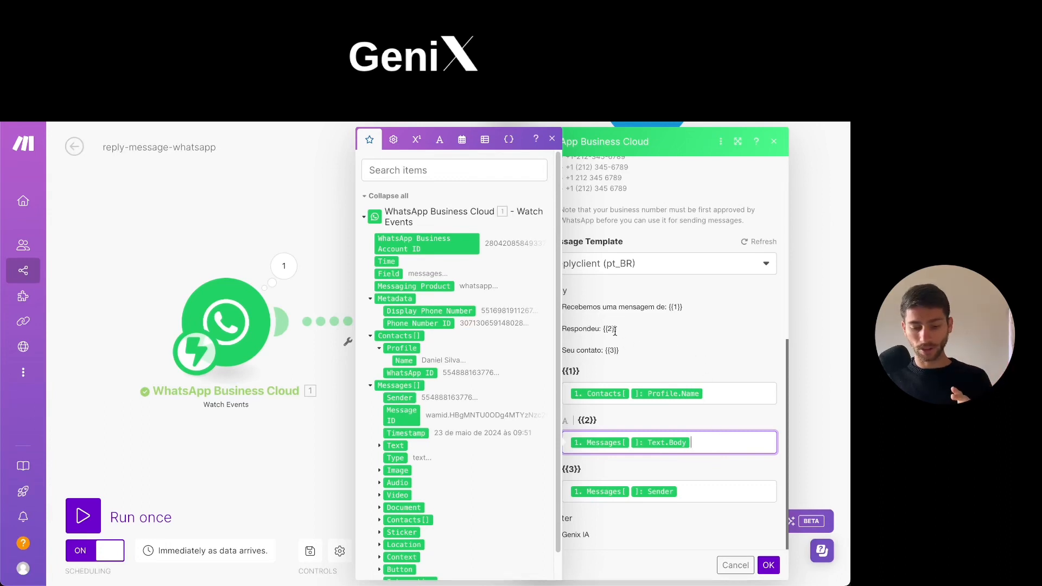
{"action": "left_click", "coordinate": [378, 448]}
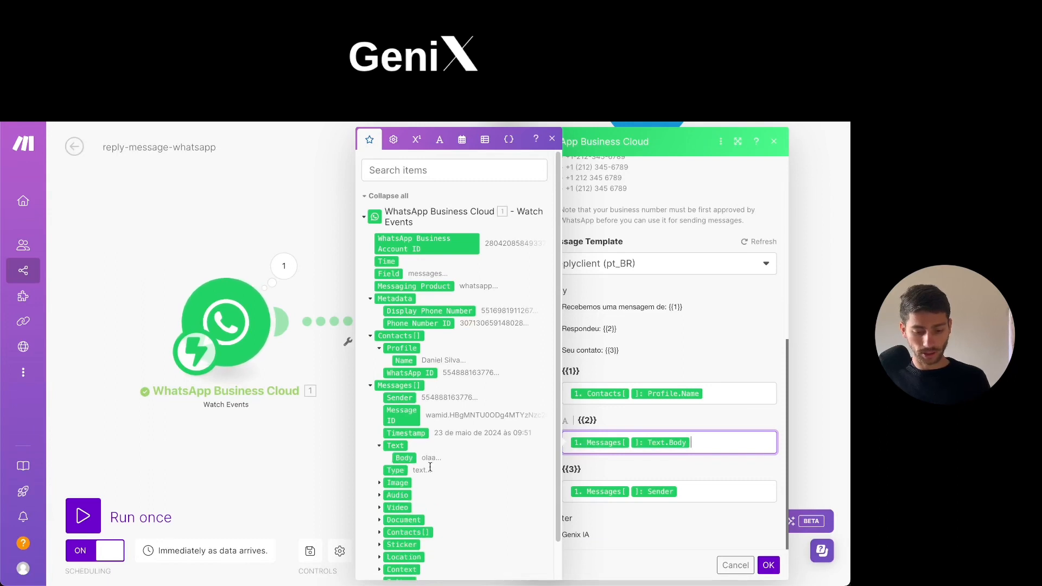
{"action": "left_click", "coordinate": [420, 163]}
{"action": "type", "text": "body"}
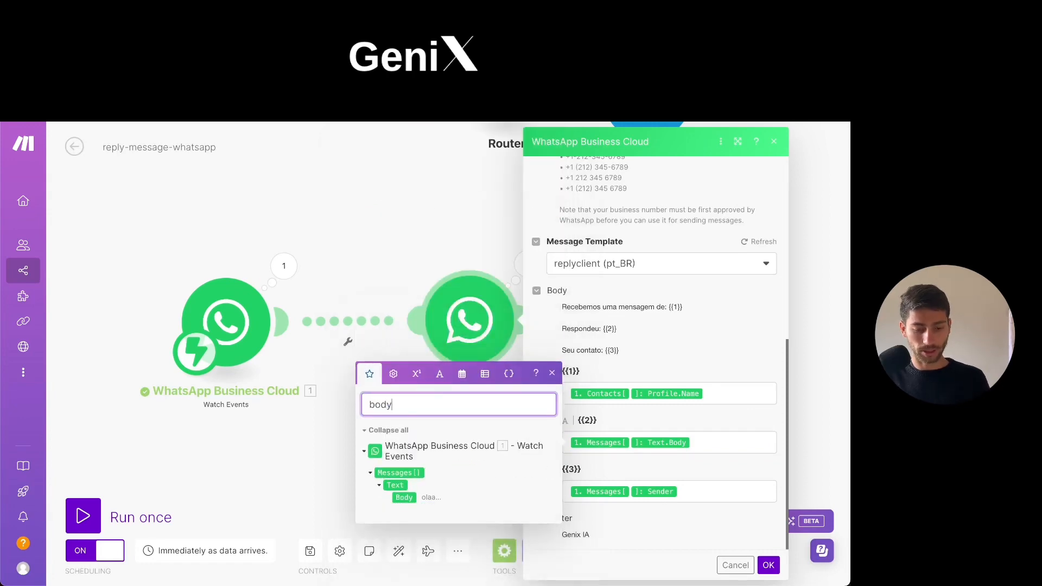
{"action": "key", "text": "BackSpace"}
{"action": "key", "text": "BackSpace"}
{"action": "key", "text": "BackSpace"}
{"action": "key", "text": "BackSpace"}
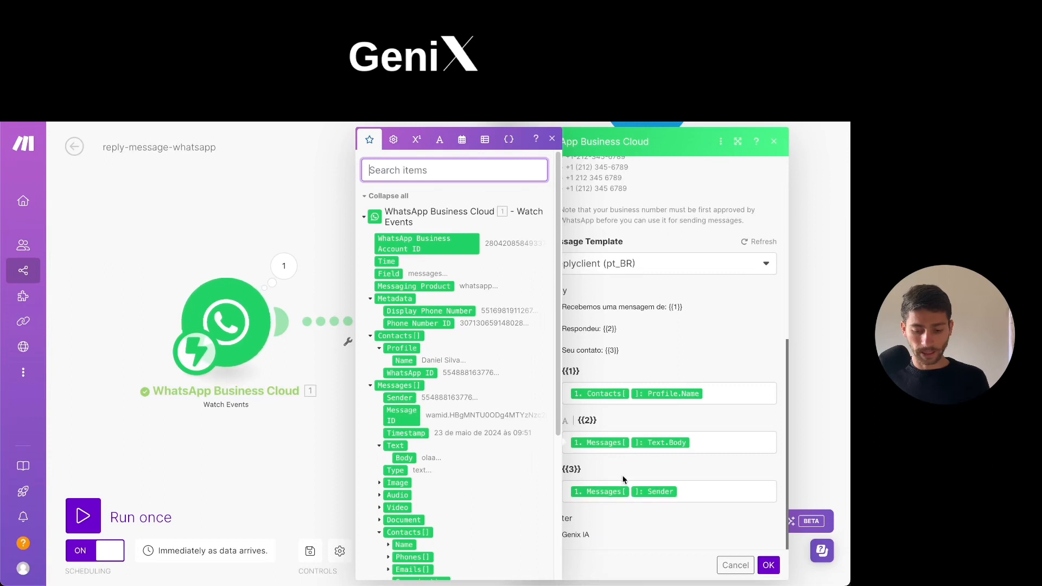
Inspect the {{3}} mapping by searching the Watch Events items for "send", then close the item picker.
{"action": "left_click", "coordinate": [694, 494]}
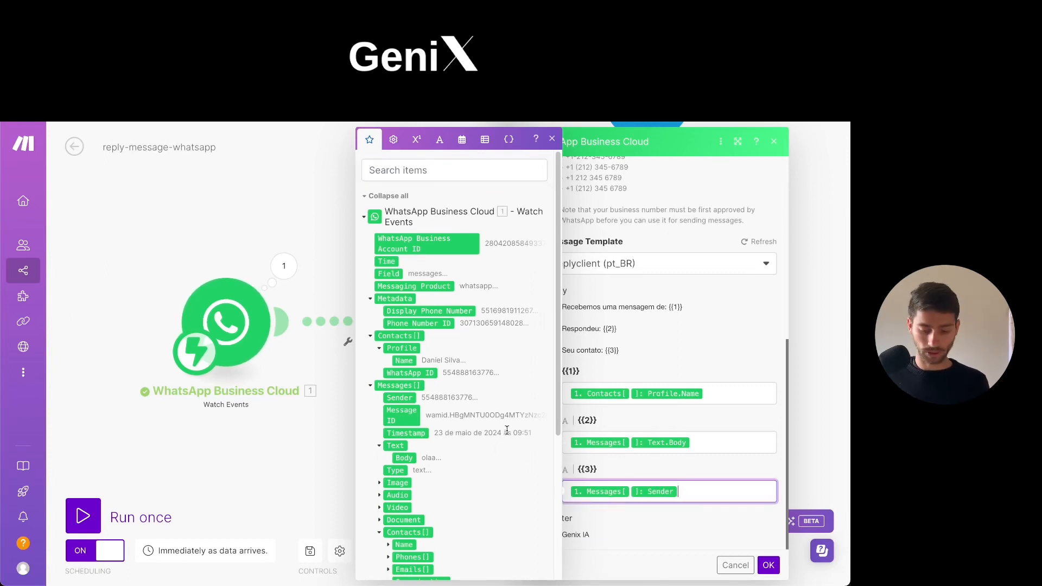
{"action": "scroll", "coordinate": [488, 434], "scroll_direction": "down", "scroll_amount": 1}
{"action": "scroll", "coordinate": [479, 322], "scroll_direction": "up", "scroll_amount": 1}
{"action": "left_click", "coordinate": [434, 166]}
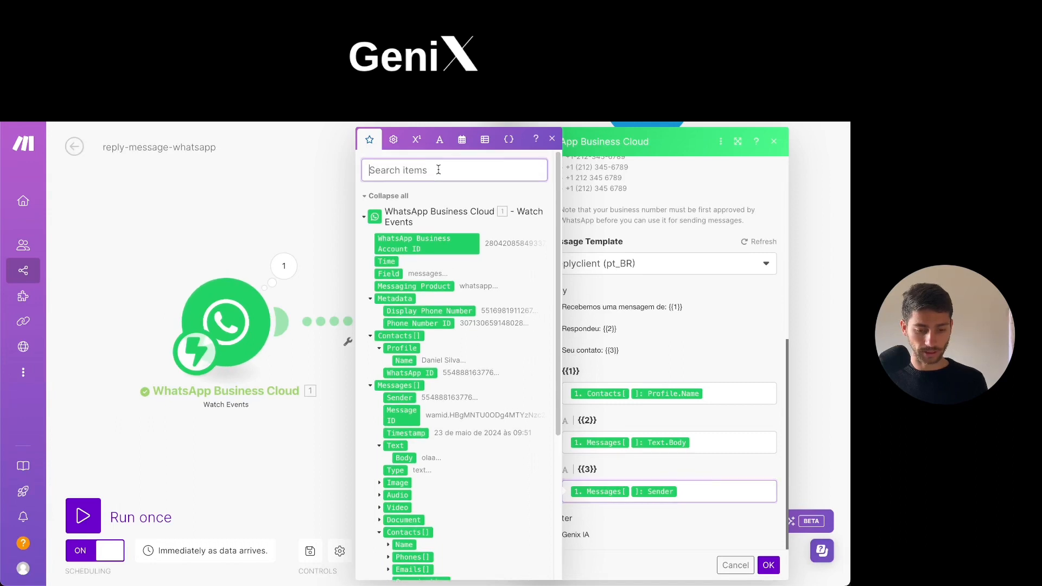
{"action": "type", "text": "send"}
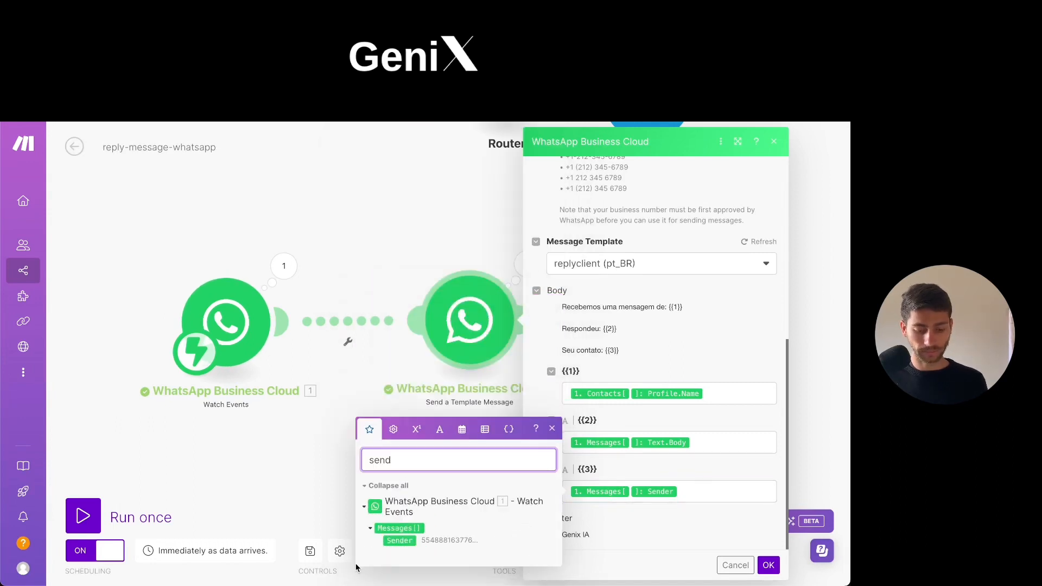
{"action": "left_click", "coordinate": [462, 539]}
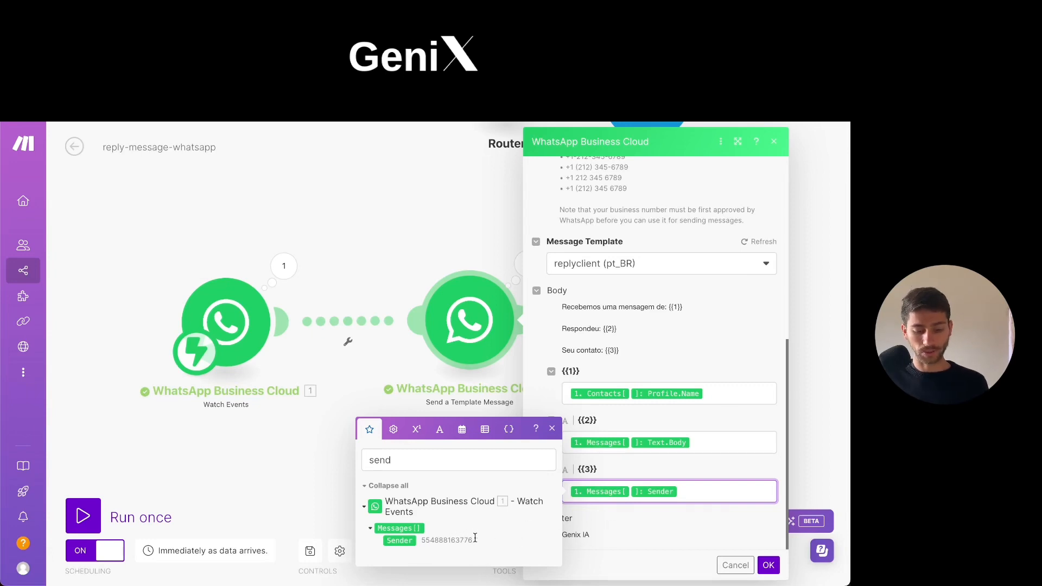
{"action": "left_click", "coordinate": [648, 513]}
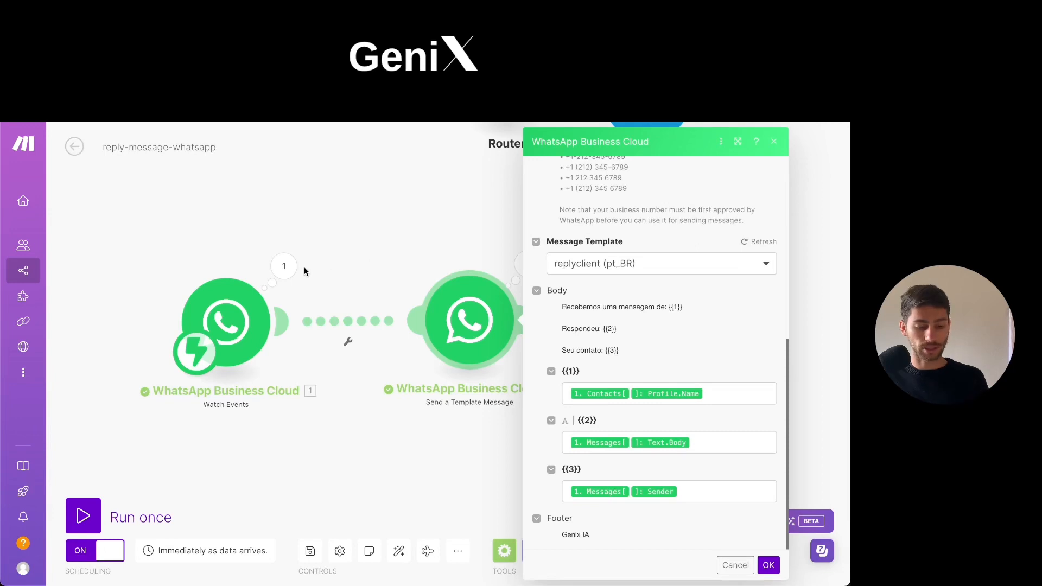
Close the template module's settings and save the reply-message-whatsapp scenario.
{"action": "scroll", "coordinate": [234, 331], "scroll_direction": "up", "scroll_amount": 1}
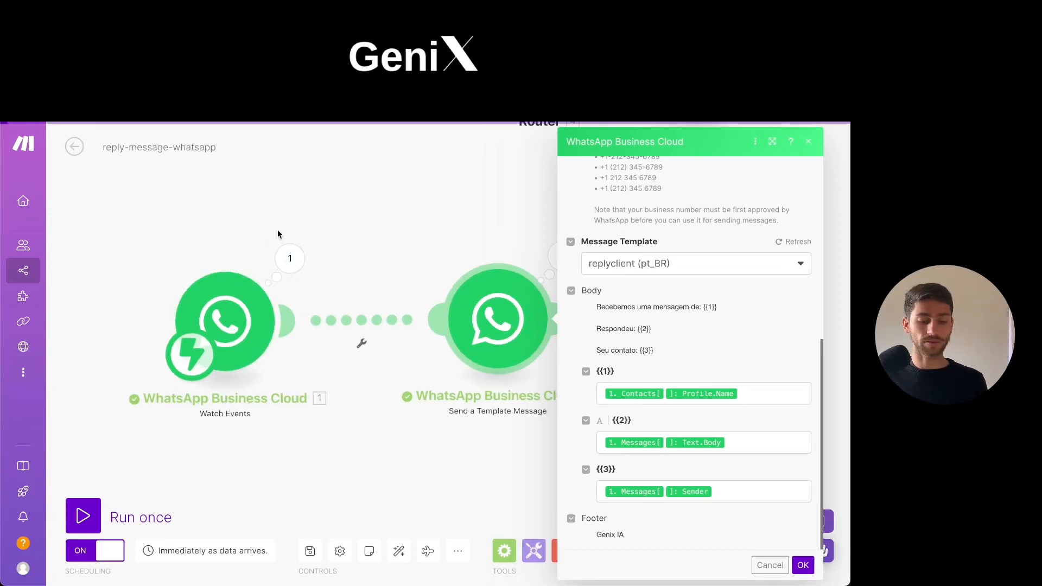
{"action": "scroll", "coordinate": [512, 352], "scroll_direction": "down", "scroll_amount": 1}
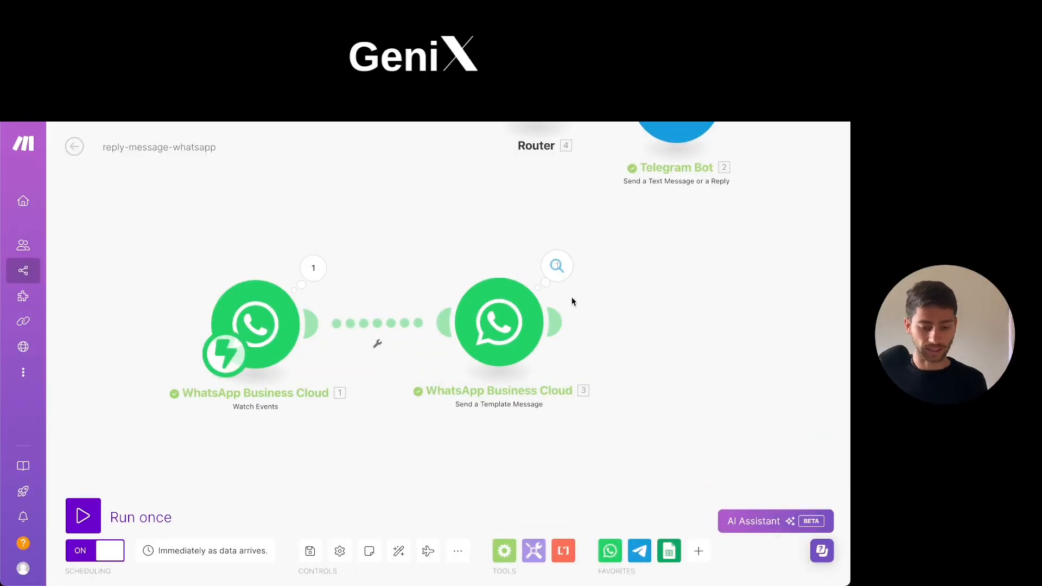
{"action": "left_click", "coordinate": [310, 557]}
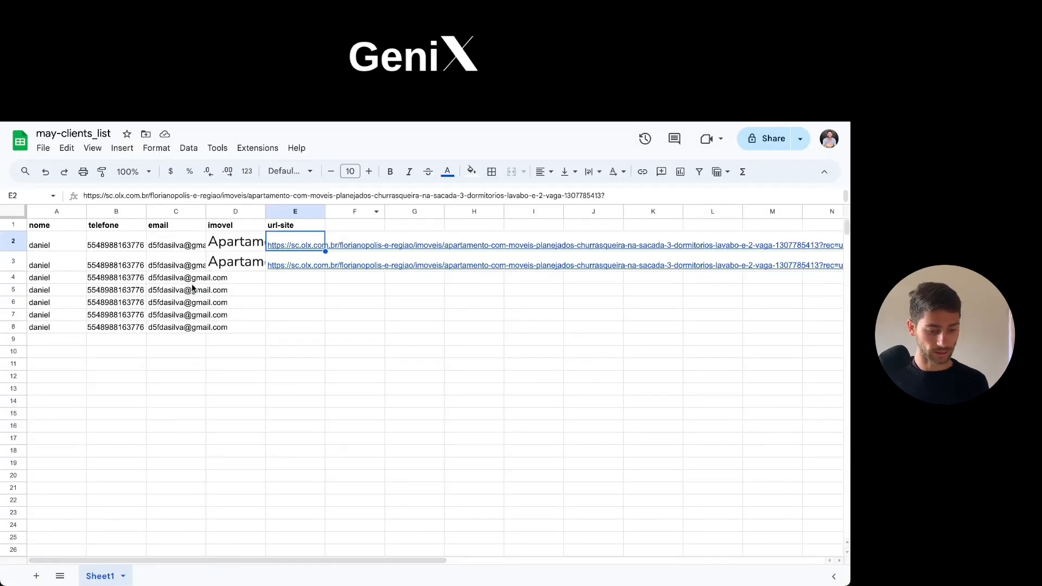
Switch to the may-clients_list spreadsheet and copy the name, phone and email cells A7:C8 into rows 9 and 10.
{"action": "left_click", "coordinate": [50, 327]}
{"action": "left_click_drag", "start_coordinate": [197, 327], "coordinate": [55, 279]}
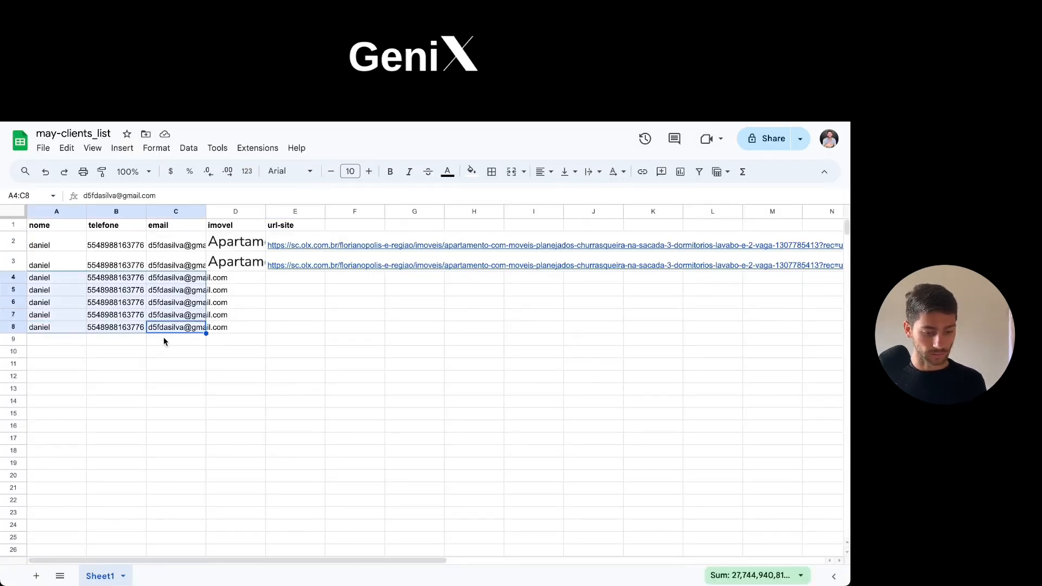
{"action": "left_click_drag", "start_coordinate": [160, 327], "coordinate": [53, 314]}
{"action": "key", "text": "ctrl+c"}
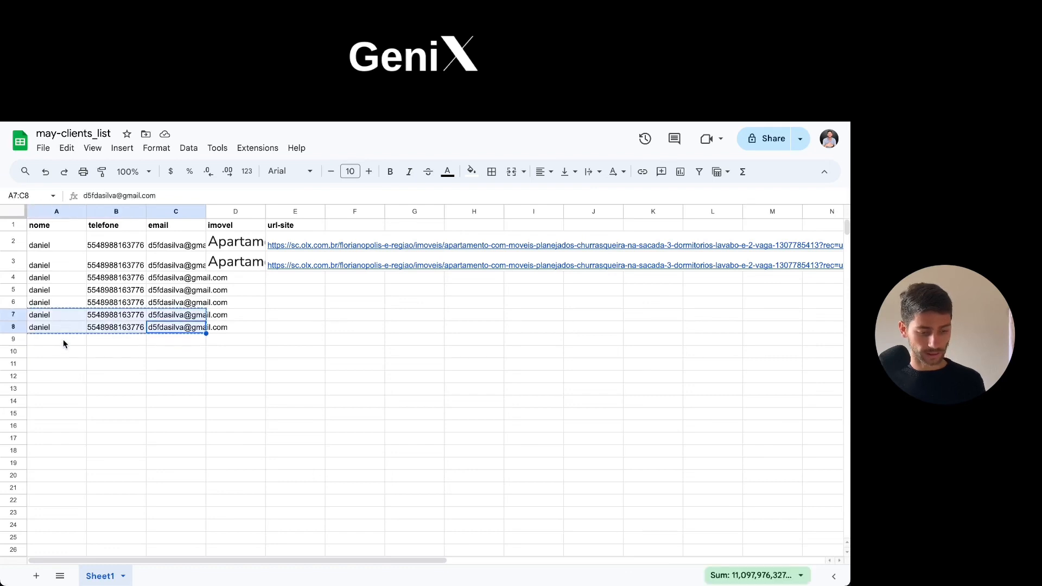
{"action": "left_click", "coordinate": [63, 343]}
{"action": "key", "text": "ctrl+v"}
{"action": "left_click", "coordinate": [131, 366]}
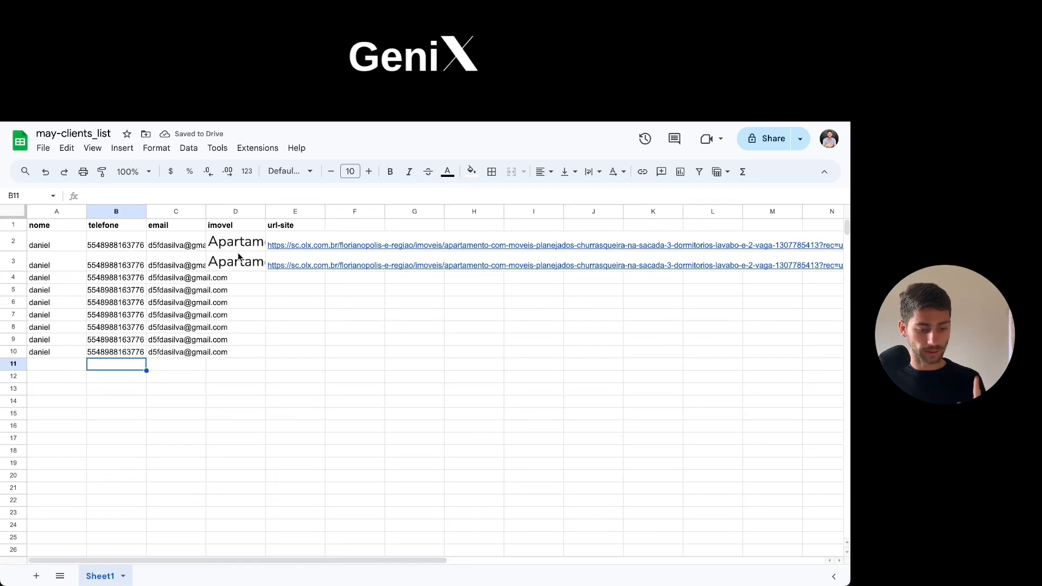
Copy the imovel and url-site cells D2:E3 into rows 4 through 11 of the client list.
{"action": "left_click_drag", "start_coordinate": [239, 257], "coordinate": [329, 283]}
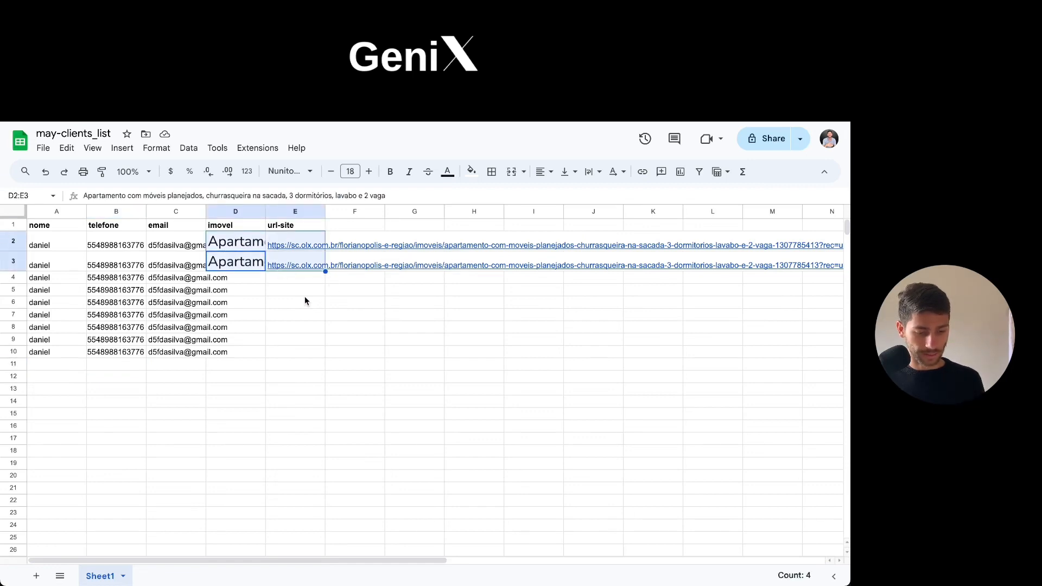
{"action": "key", "text": "ctrl+c"}
{"action": "left_click_drag", "start_coordinate": [295, 342], "coordinate": [240, 273]}
{"action": "key", "text": "ctrl+v"}
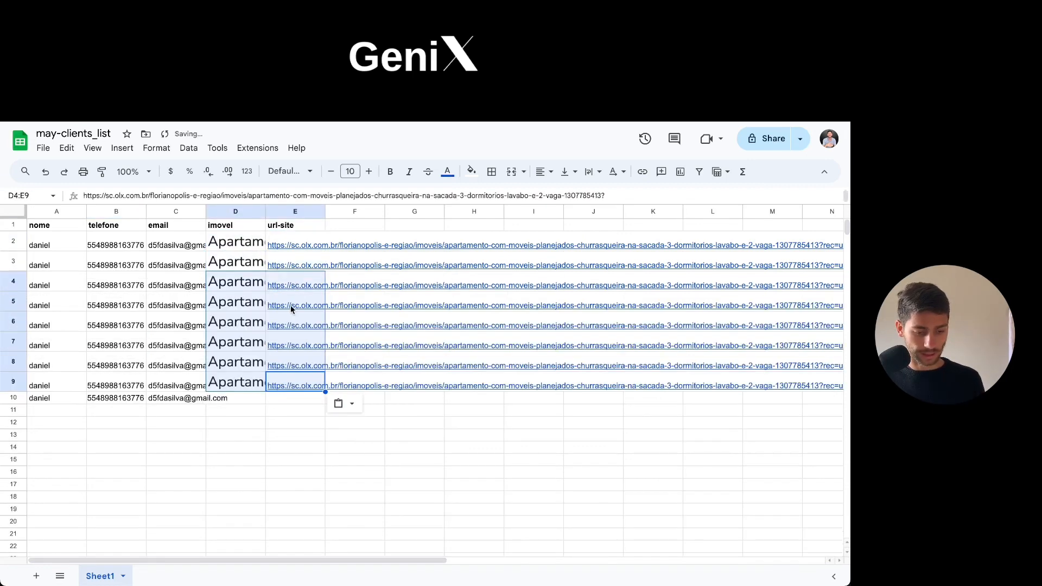
{"action": "left_click_drag", "start_coordinate": [292, 401], "coordinate": [239, 400]}
{"action": "key", "text": "ctrl+v"}
Duplicate the whole of row 10 into row 11 as another complete test lead.
{"action": "left_click", "coordinate": [176, 409]}
{"action": "left_click", "coordinate": [14, 403]}
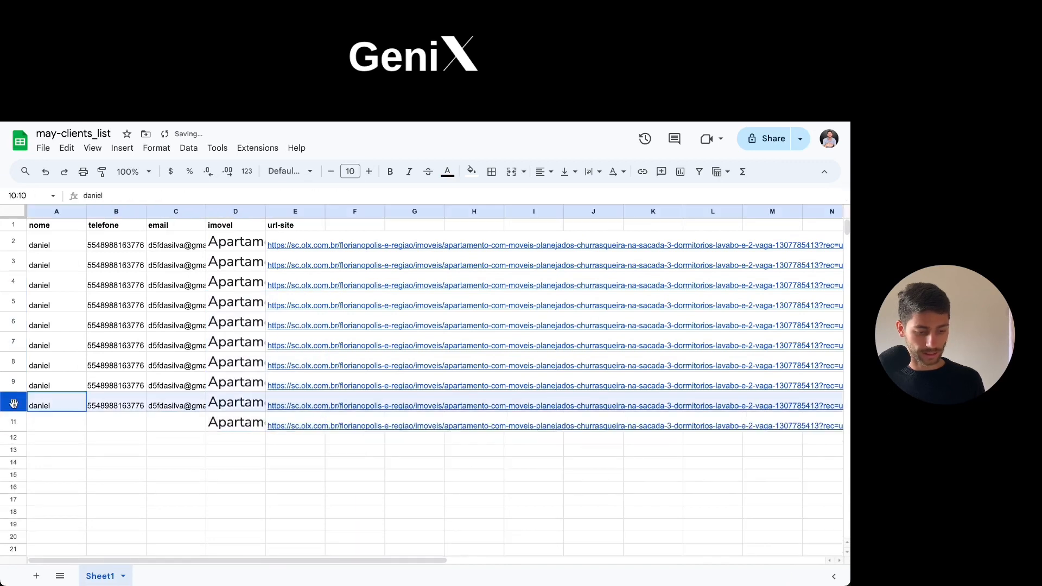
{"action": "left_click_drag", "start_coordinate": [13, 403], "coordinate": [150, 409]}
{"action": "key", "text": "Down"}
{"action": "key", "text": "super+v"}
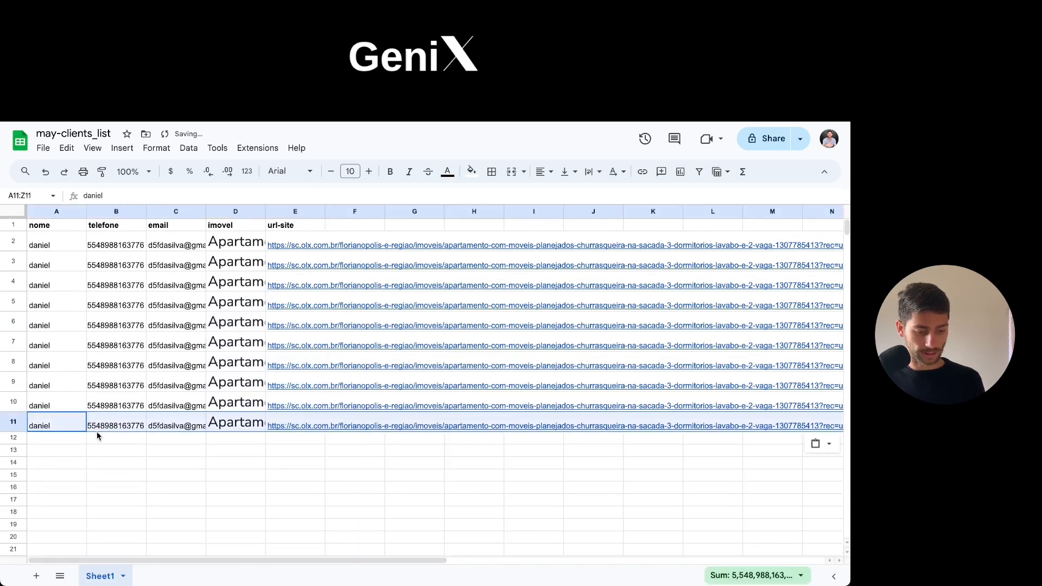
{"action": "left_click", "coordinate": [175, 463]}
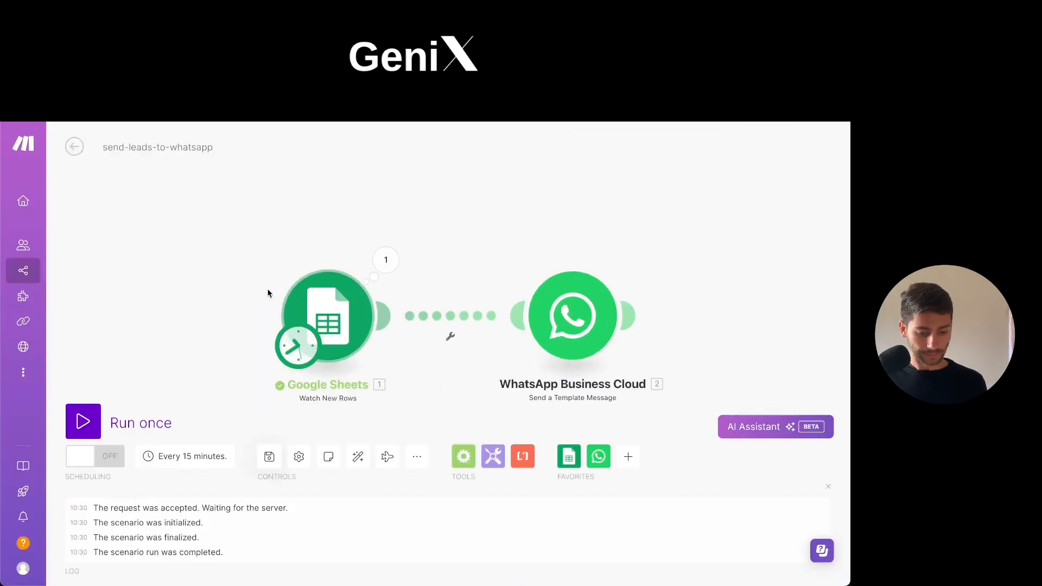
Switch to the send-leads-to-whatsapp scenario in Make and save it.
{"action": "scroll", "coordinate": [253, 213], "scroll_direction": "down", "scroll_amount": 1}
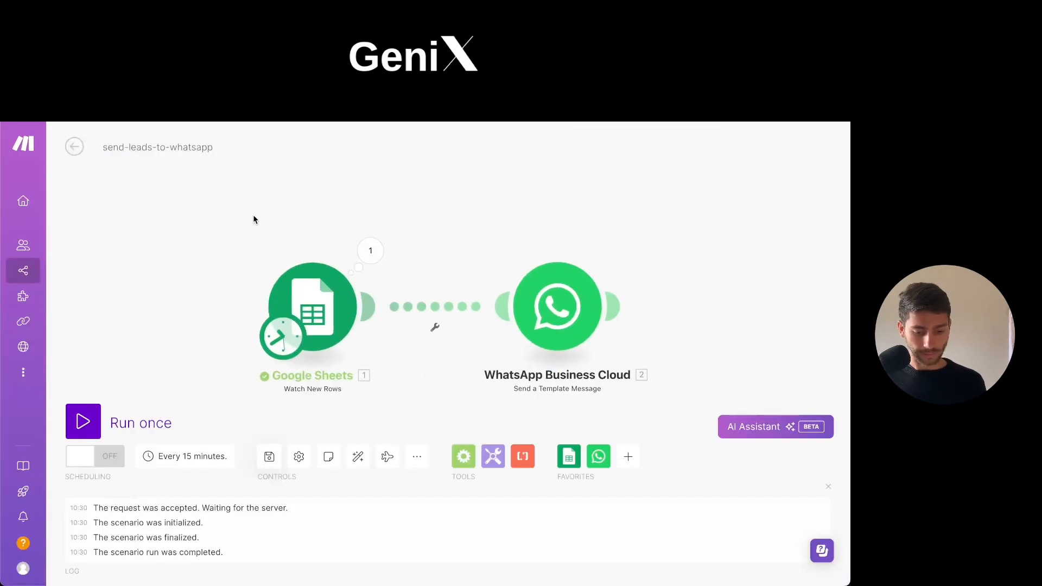
{"action": "left_click", "coordinate": [269, 456]}
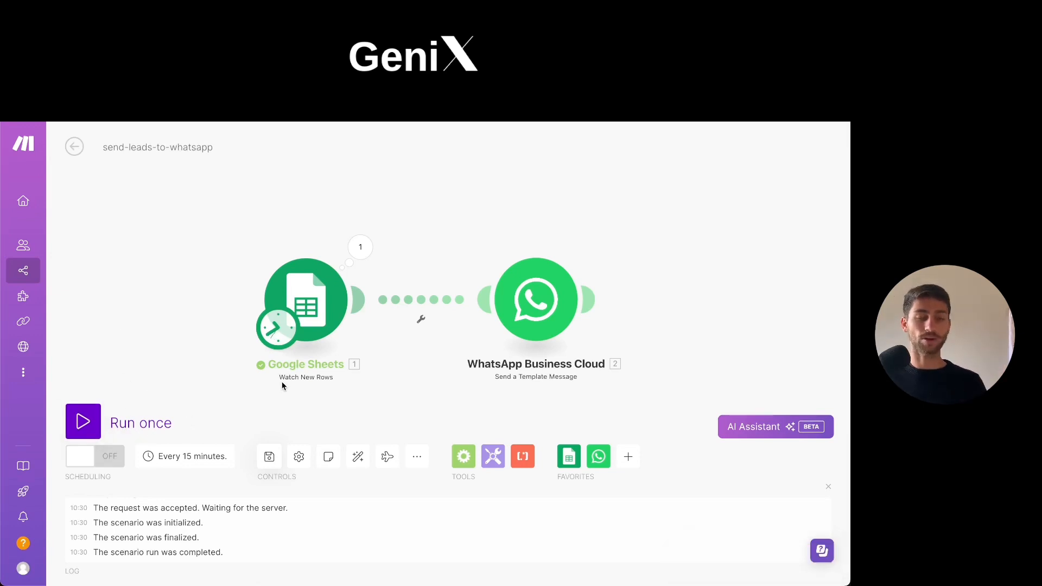
Turn on the scenario's scheduling and inspect the run interval options in its schedule settings.
{"action": "left_click", "coordinate": [90, 460]}
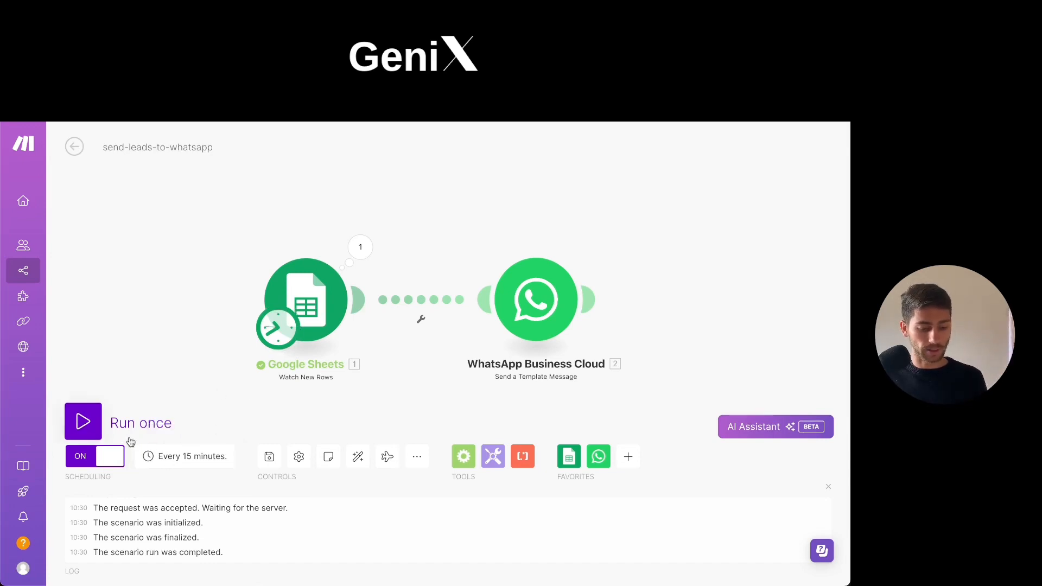
{"action": "left_click", "coordinate": [167, 461]}
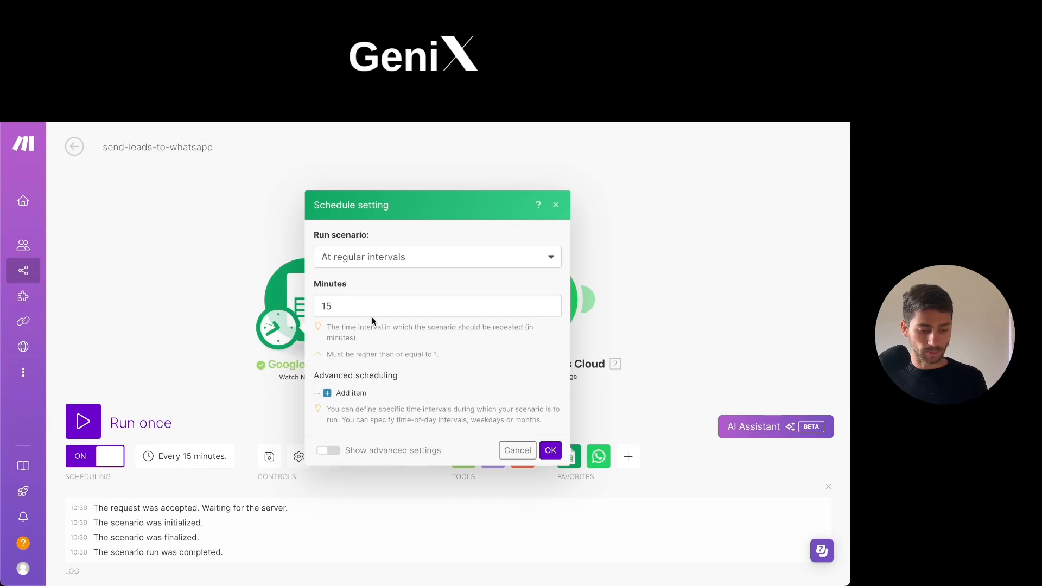
{"action": "left_click", "coordinate": [374, 307]}
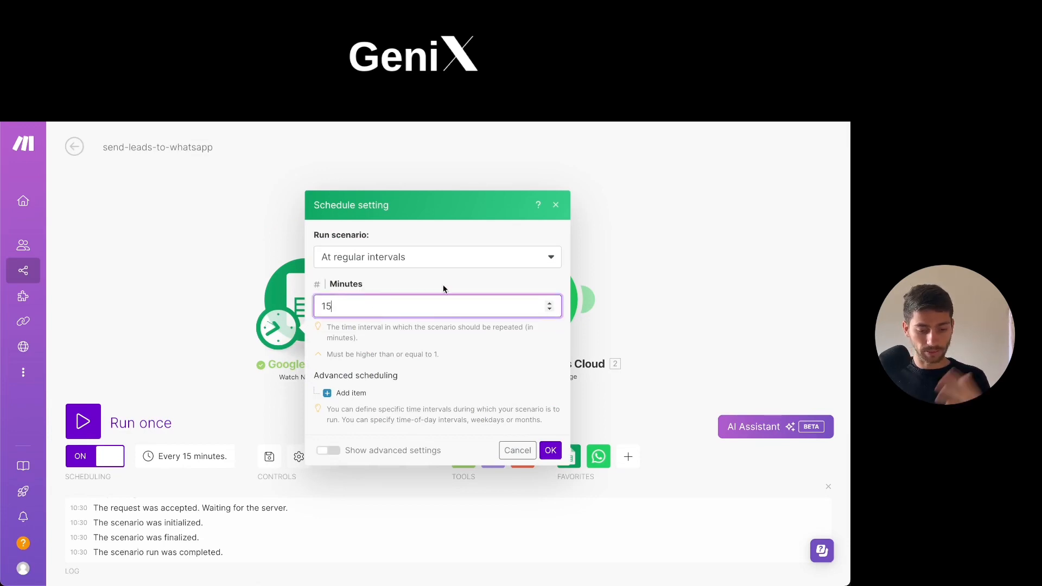
{"action": "left_click", "coordinate": [478, 268]}
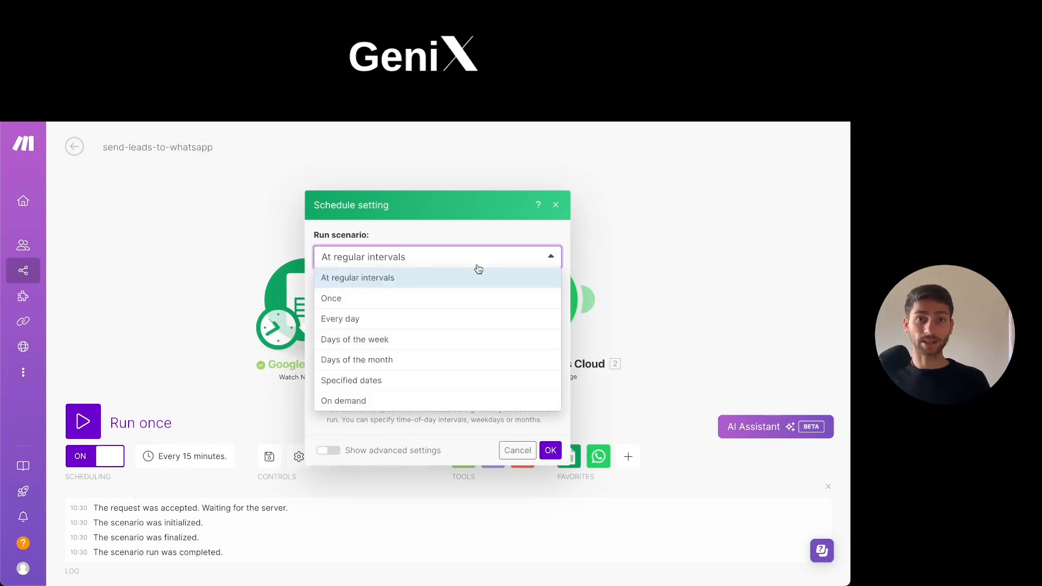
{"action": "left_click", "coordinate": [478, 268]}
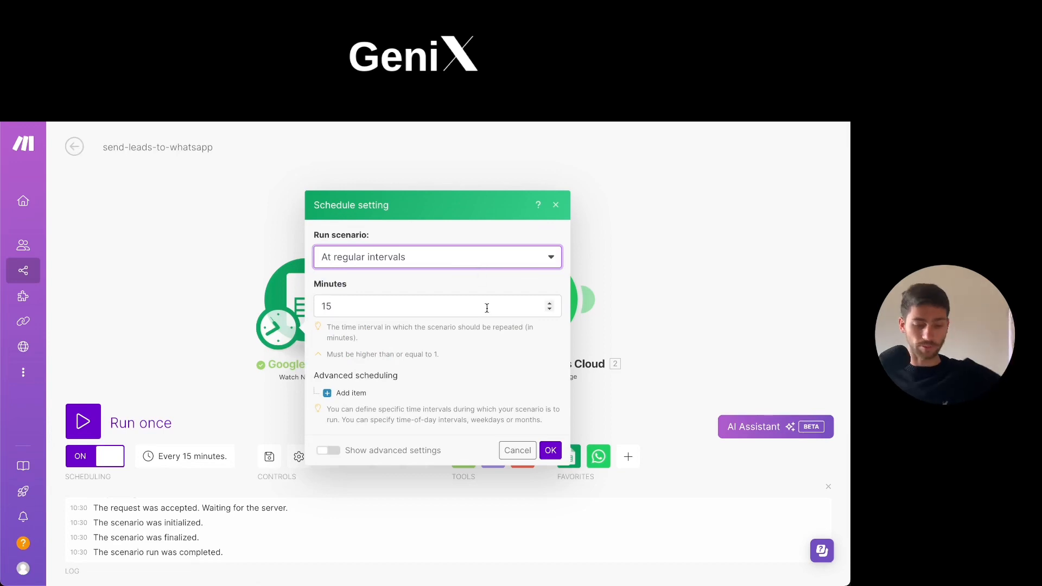
{"action": "left_click", "coordinate": [451, 260]}
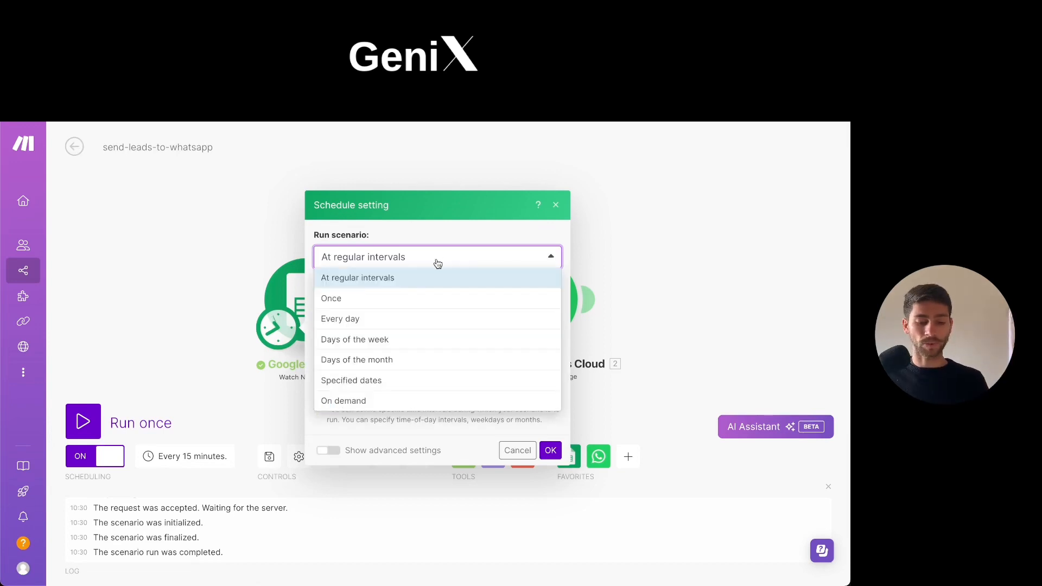
Try an Every day schedule at 09:00, cancel the schedule settings and turn scheduling off.
{"action": "left_click", "coordinate": [386, 322]}
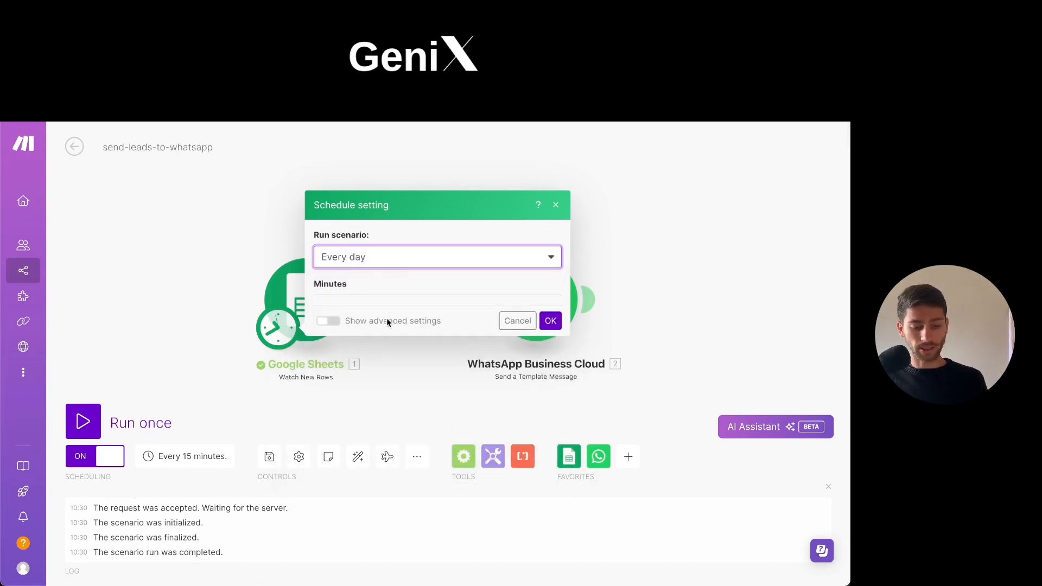
{"action": "left_click", "coordinate": [362, 343]}
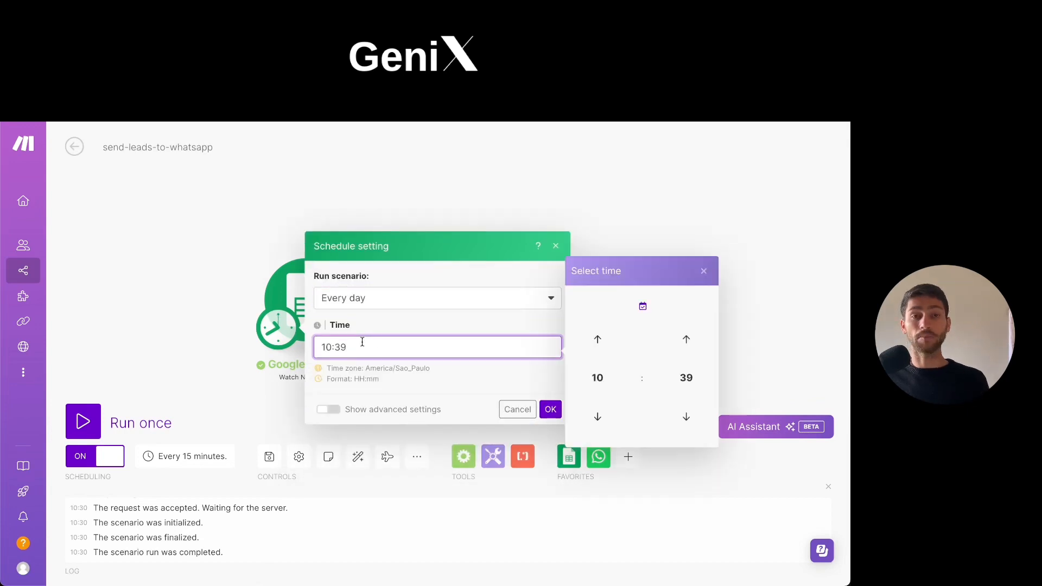
{"action": "key", "text": "BackSpace"}
{"action": "key", "text": "BackSpace"}
{"action": "key", "text": "BackSpace"}
{"action": "key", "text": "BackSpace"}
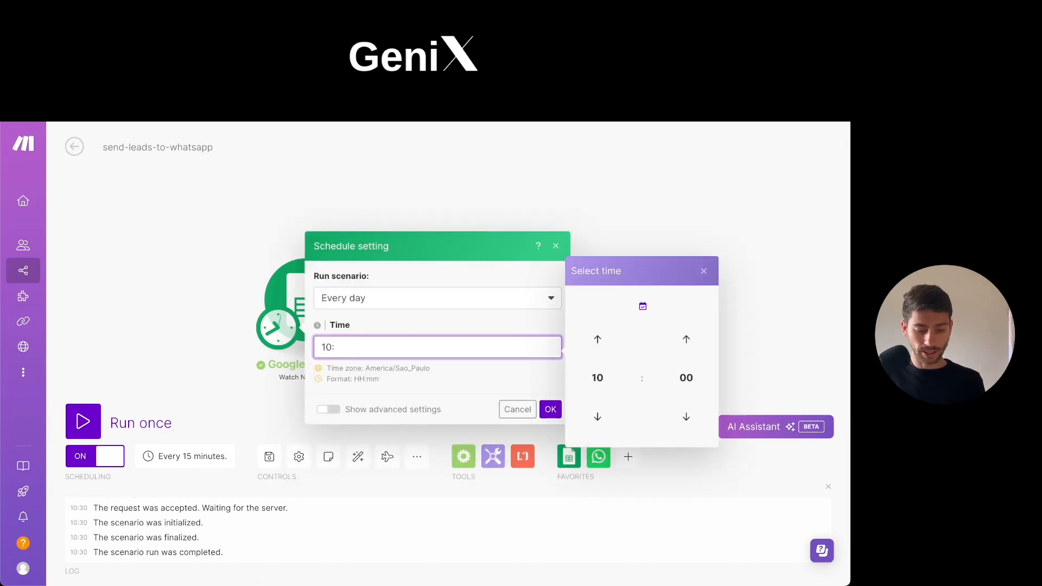
{"action": "type", "text": "09"}
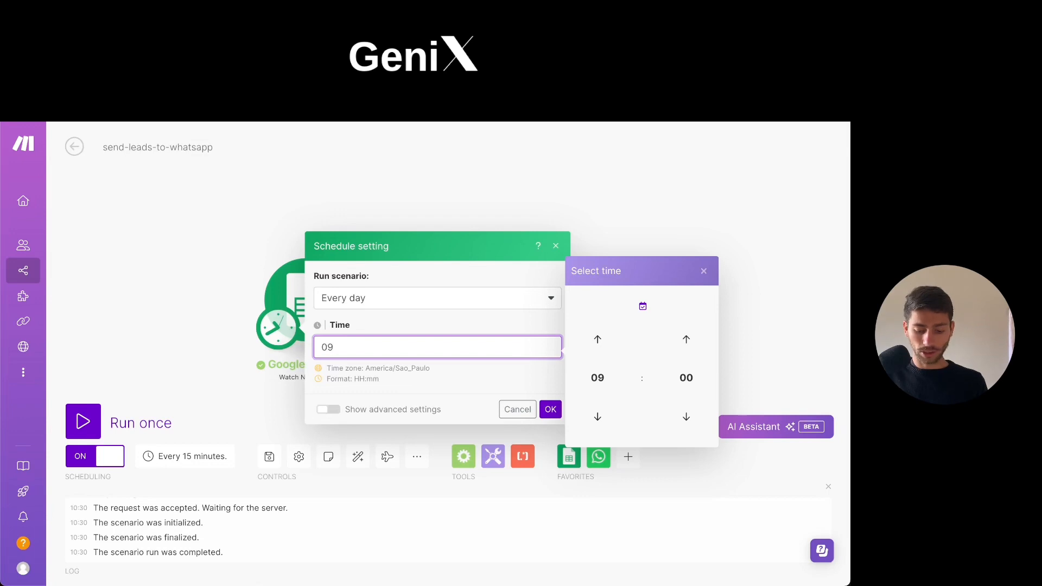
{"action": "type", "text": ":00"}
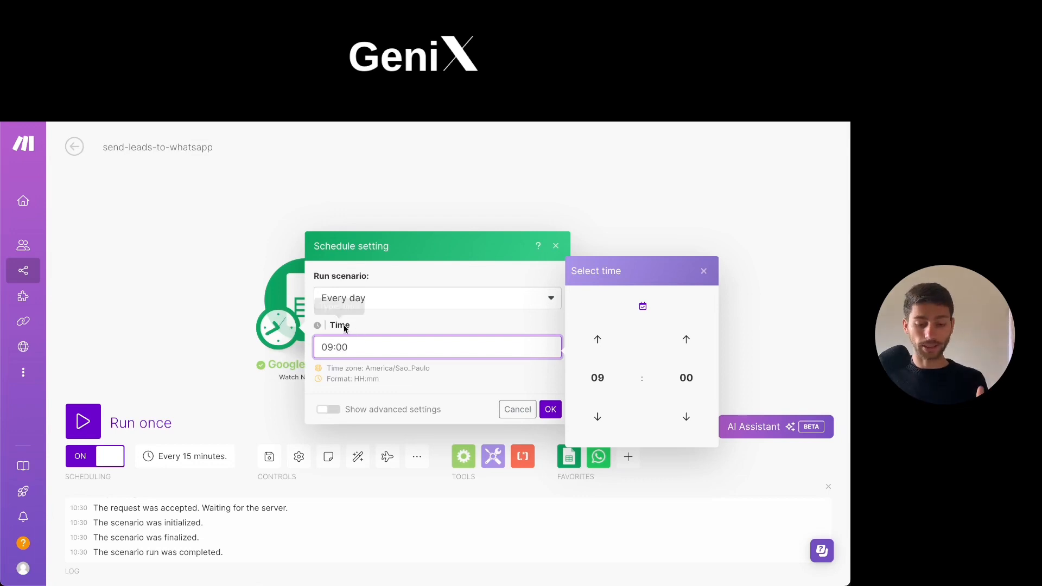
{"action": "left_click", "coordinate": [551, 411]}
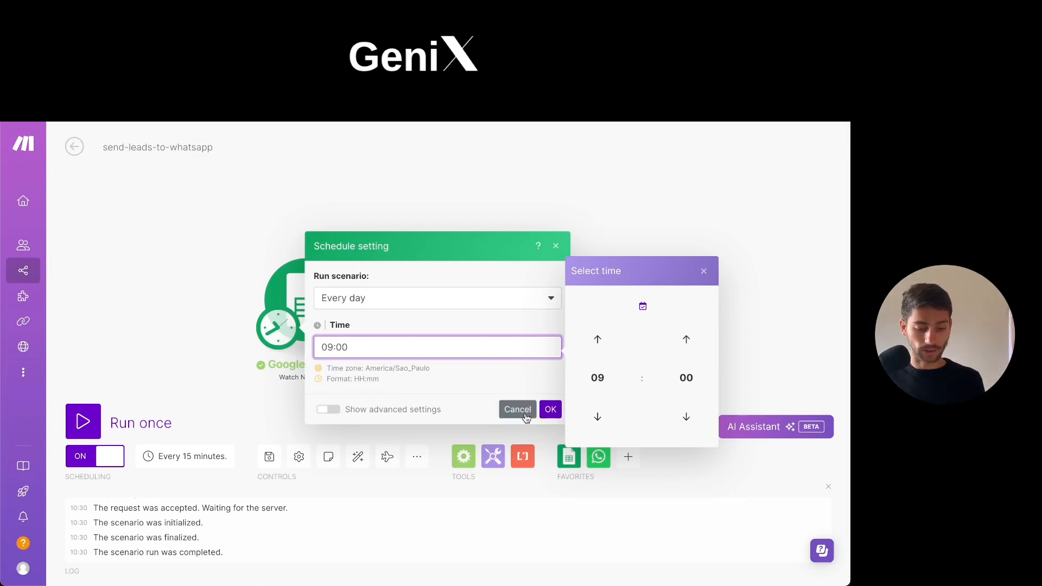
{"action": "left_click", "coordinate": [91, 456]}
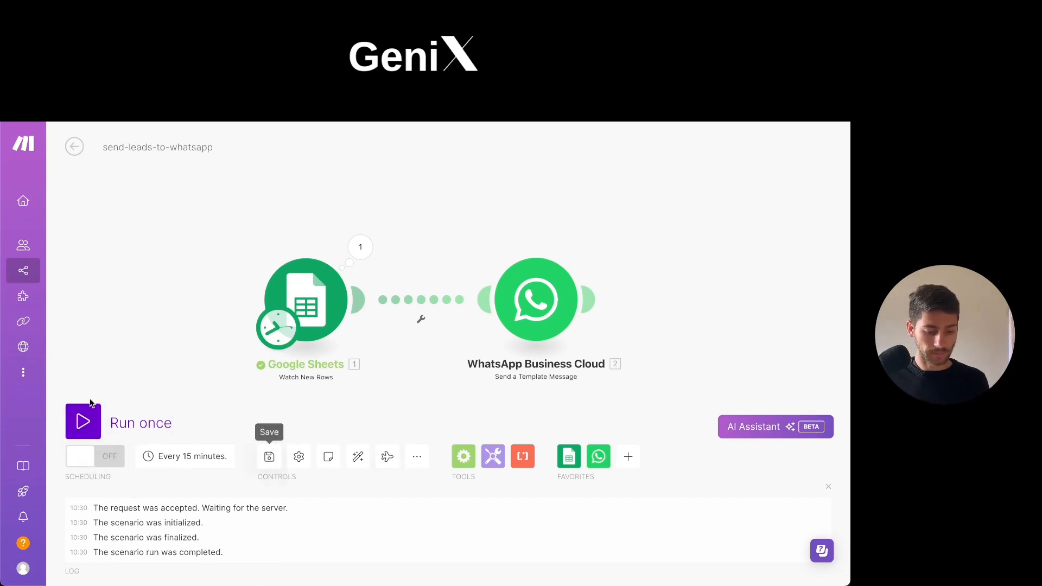
Save the send-leads-to-whatsapp scenario and run it once.
{"action": "left_click", "coordinate": [269, 456]}
{"action": "left_click", "coordinate": [83, 421]}
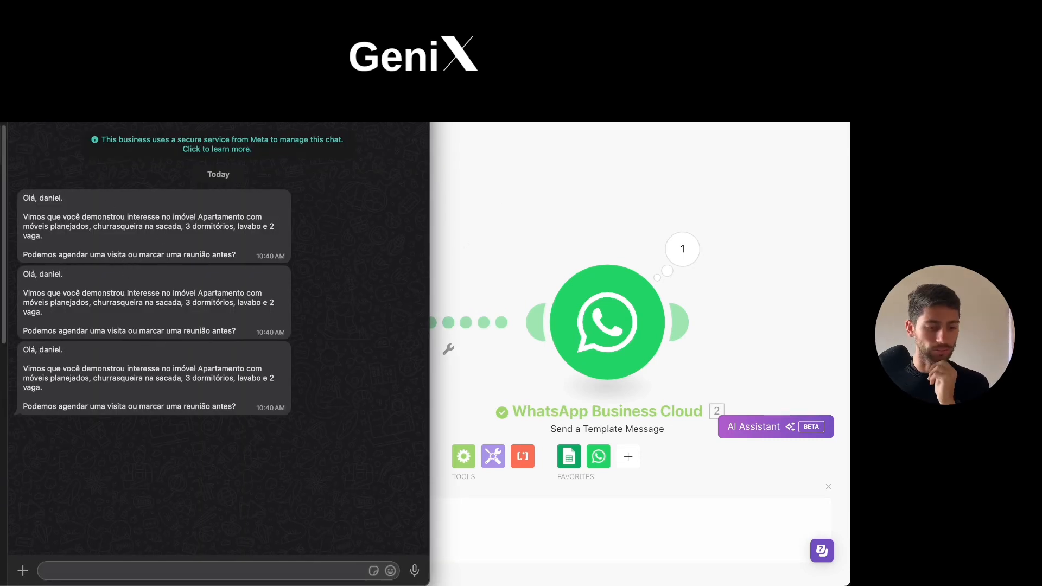
Examine the property name in the first received WhatsApp message and view the business's profile picture.
{"action": "left_click_drag", "start_coordinate": [24, 197], "coordinate": [59, 243]}
{"action": "left_click", "coordinate": [187, 217]}
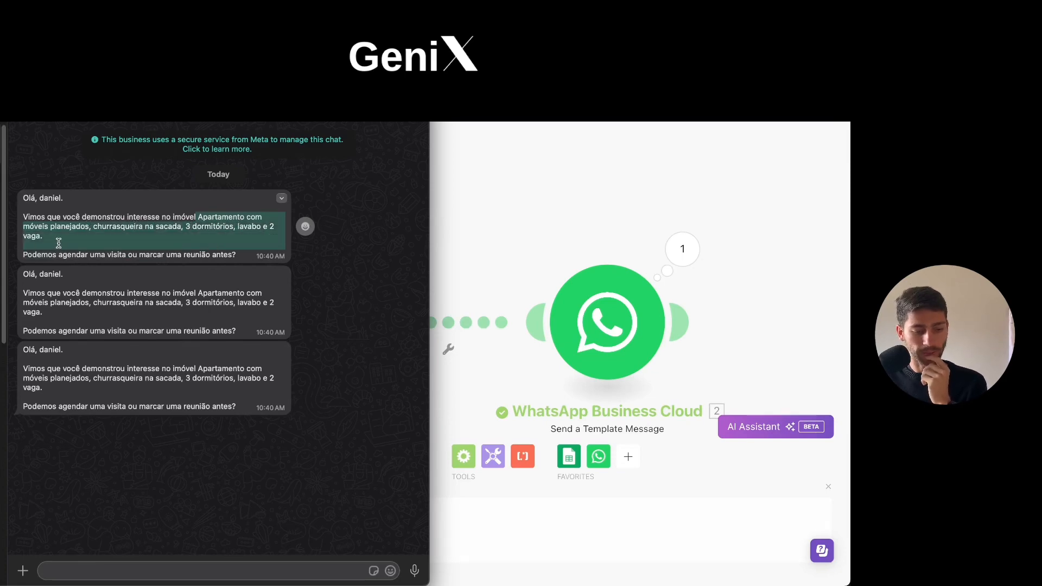
{"action": "left_click", "coordinate": [245, 250]}
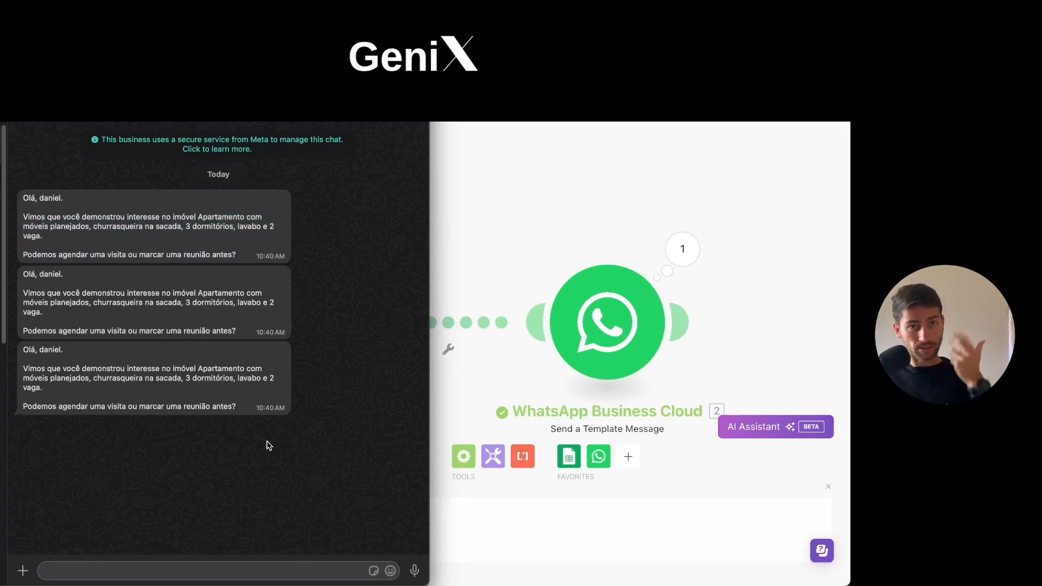
{"action": "left_click", "coordinate": [237, 567]}
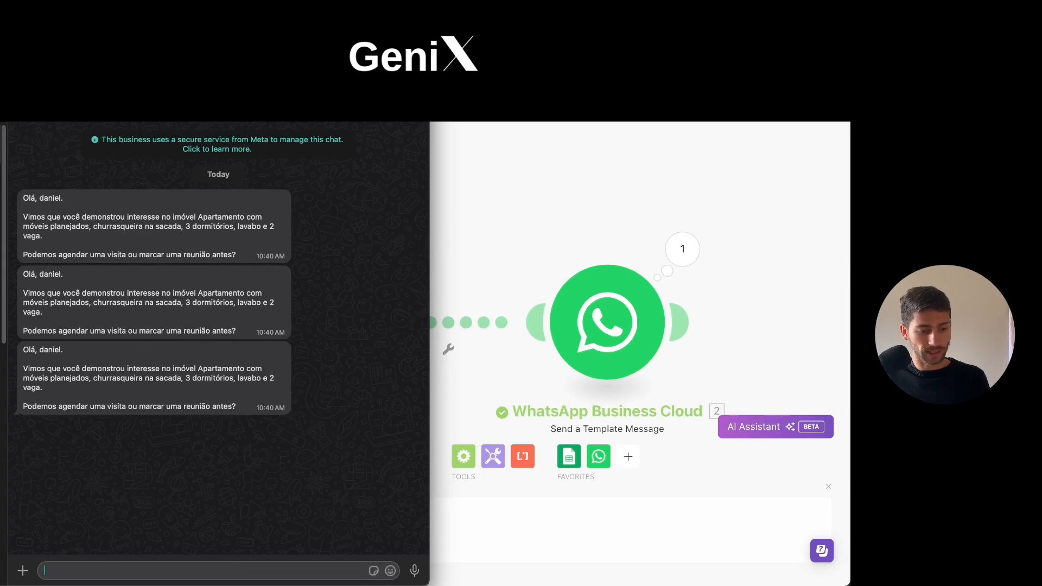
{"action": "left_click", "coordinate": [82, 111]}
{"action": "left_click", "coordinate": [111, 170]}
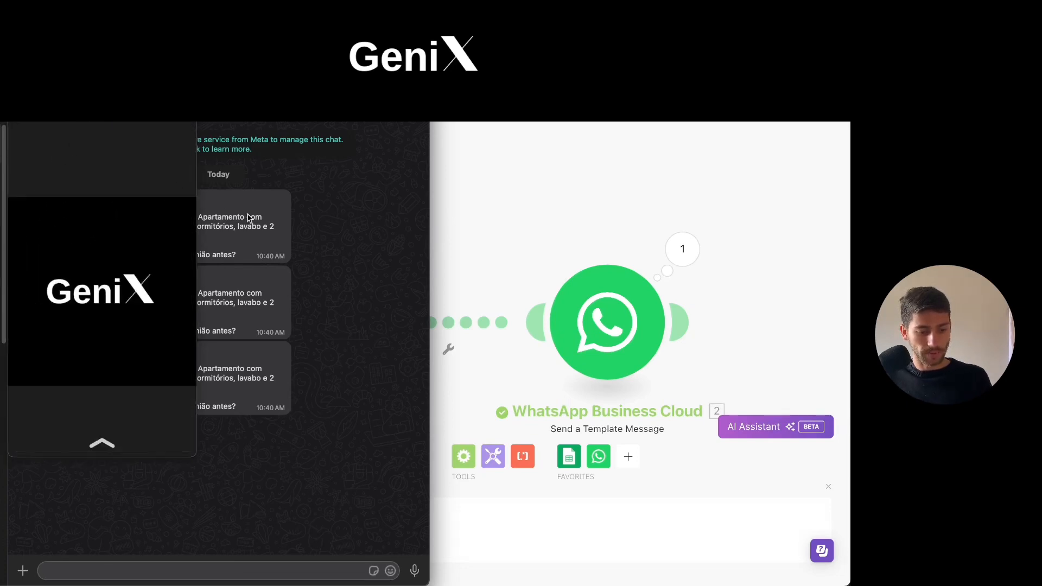
{"action": "left_click", "coordinate": [263, 185]}
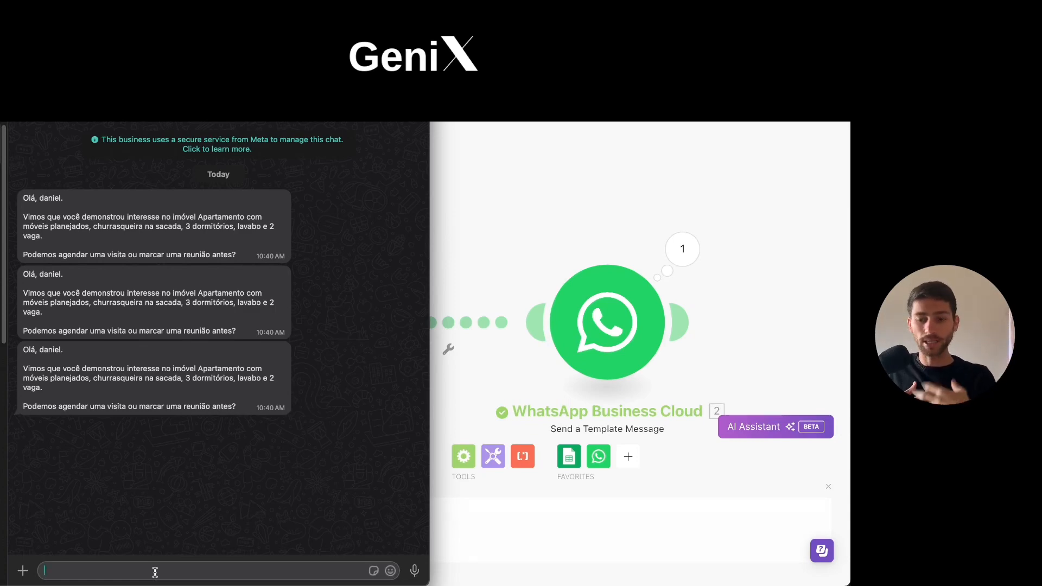
Send the WhatsApp reply "bom dia, sim ,quero saber mais, quando podemos agendare?" in the business chat.
{"action": "type", "text": "bom"}
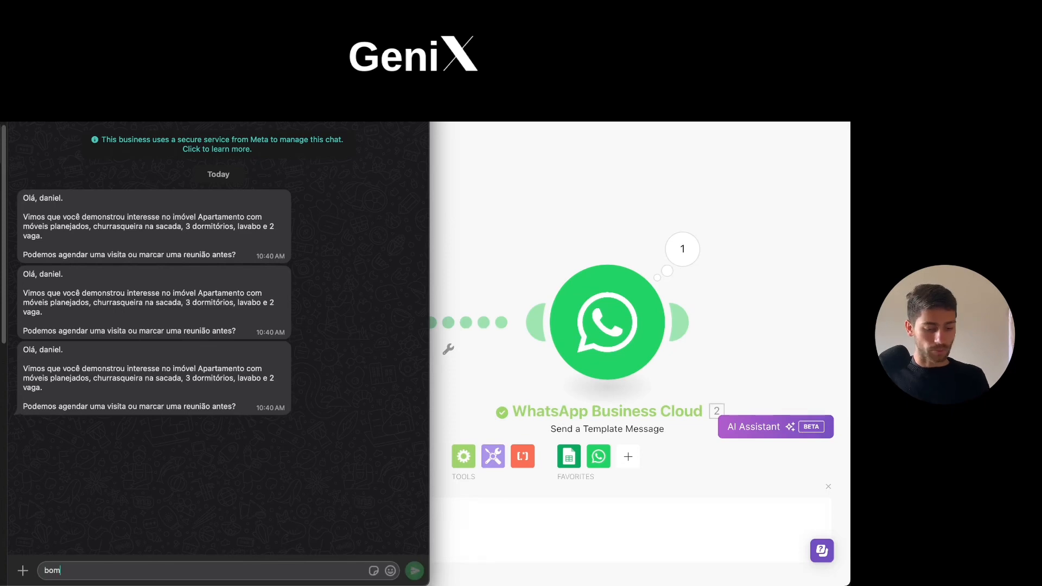
{"action": "type", "text": " dia, sim ,quero"}
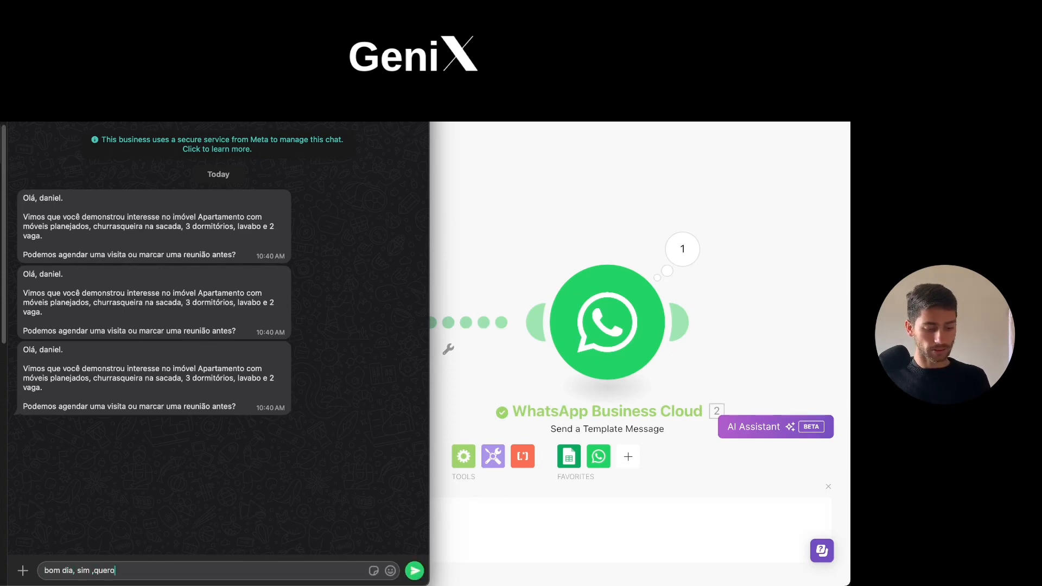
{"action": "type", "text": " saber mais, quand"}
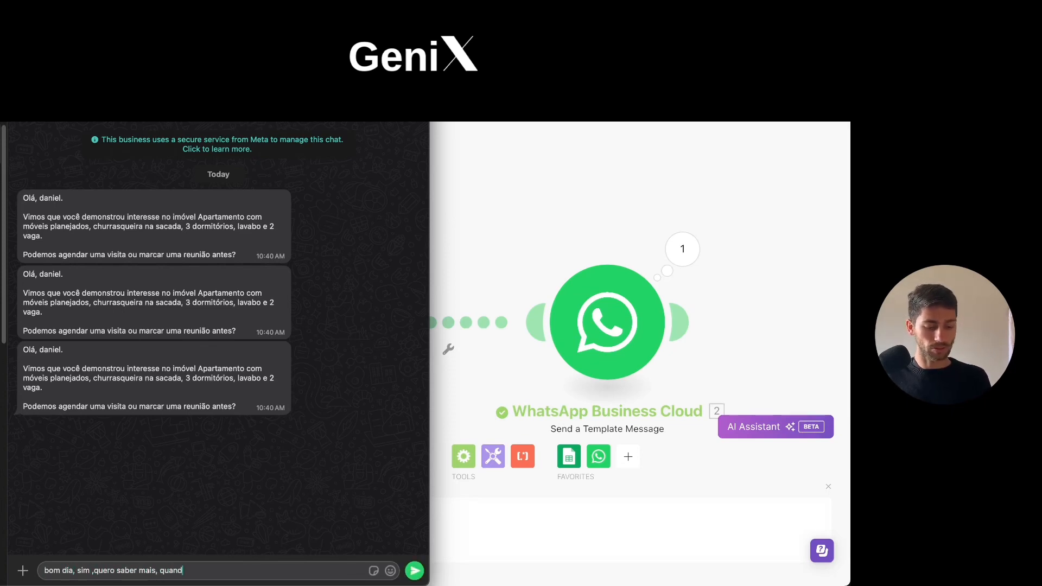
{"action": "type", "text": "o podemos agendare"}
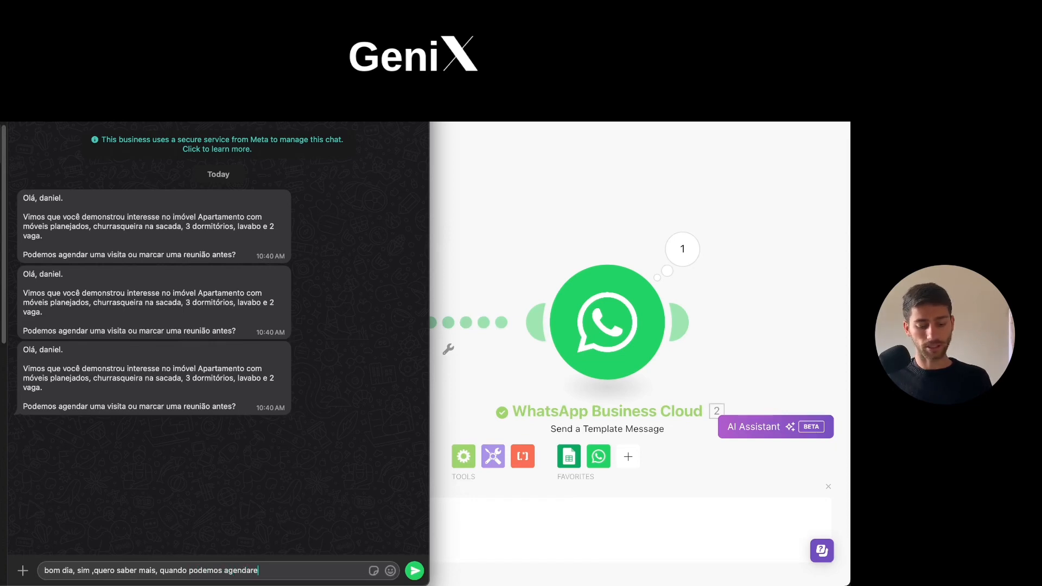
{"action": "type", "text": "?"}
{"action": "key", "text": "Return"}
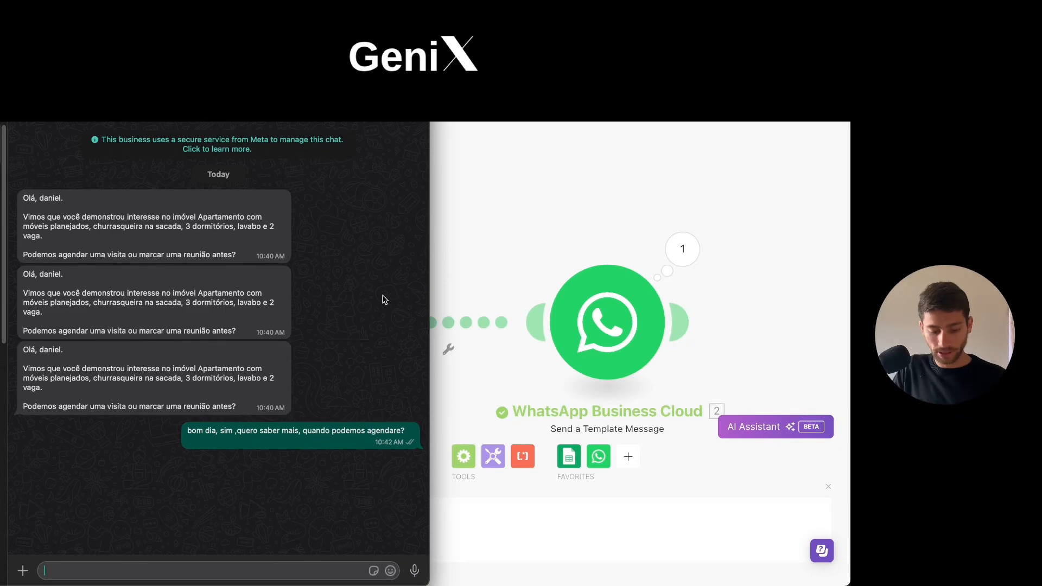
Select the sent reply and the three template messages in the chat and delete all four for me.
{"action": "left_click", "coordinate": [411, 430]}
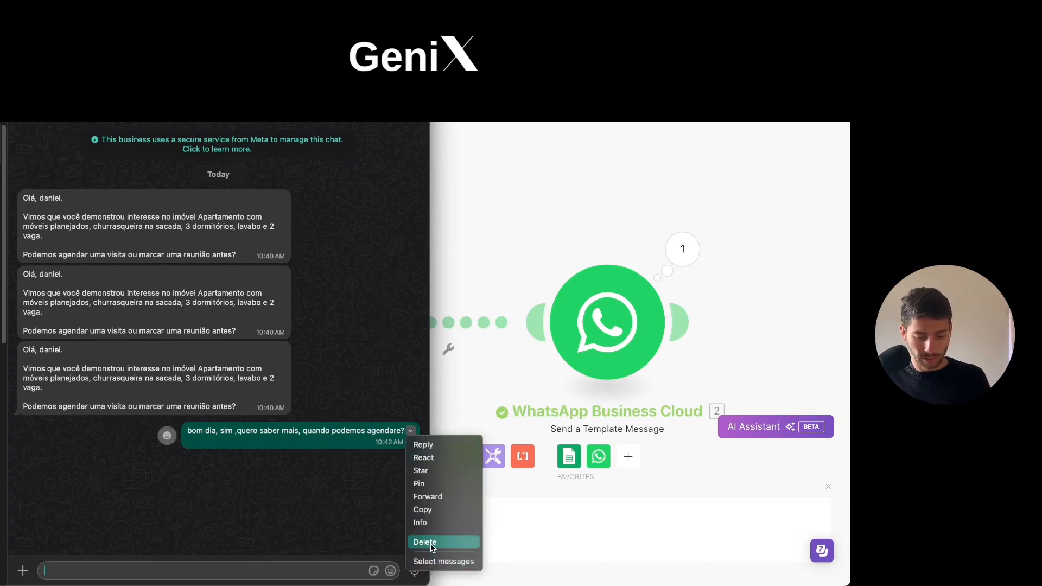
{"action": "left_click", "coordinate": [429, 562]}
{"action": "left_click", "coordinate": [244, 394]}
{"action": "left_click", "coordinate": [224, 292]}
{"action": "left_click", "coordinate": [219, 243]}
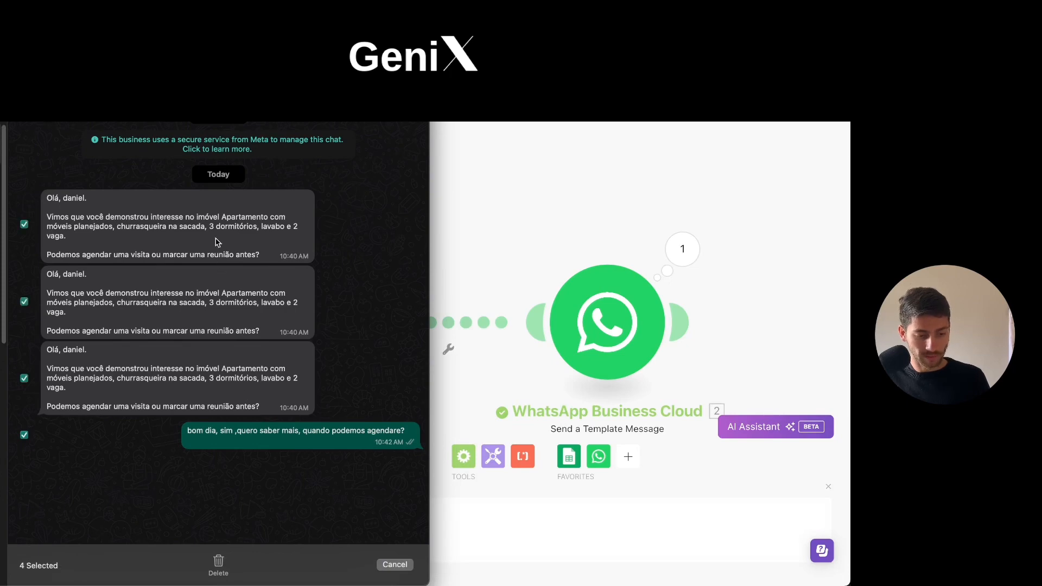
{"action": "left_click", "coordinate": [218, 564]}
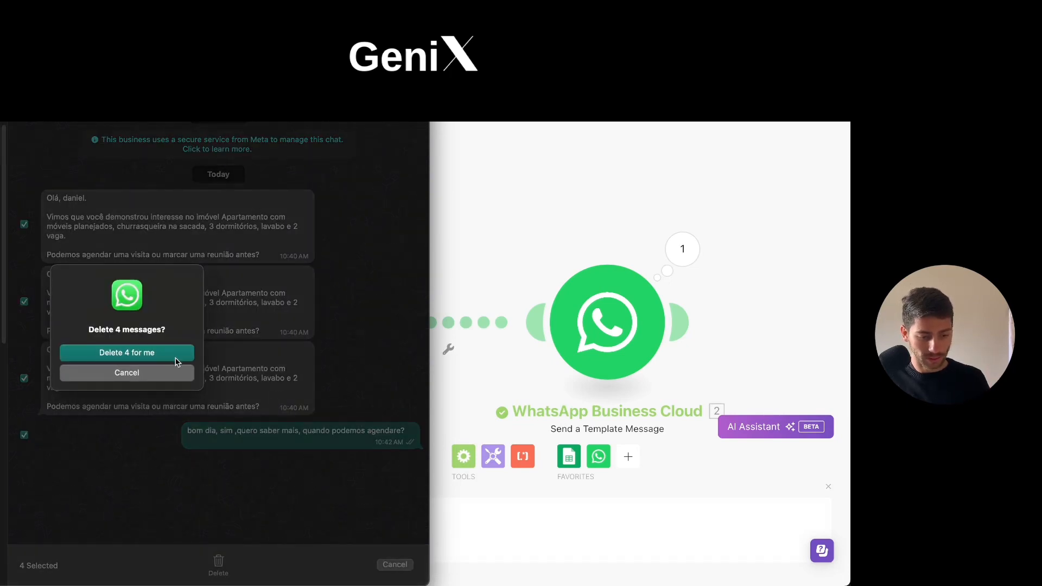
{"action": "left_click", "coordinate": [176, 357]}
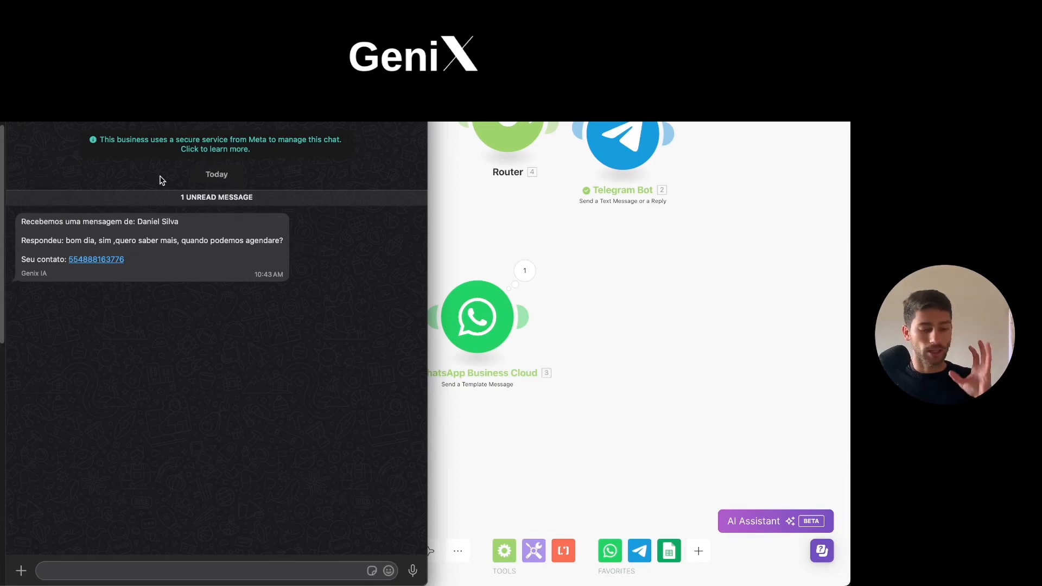
Examine the sender name, reply text and contact number in the forwarded WhatsApp message, and check the contact link's popup.
{"action": "left_click_drag", "start_coordinate": [138, 221], "coordinate": [181, 226]}
{"action": "left_click_drag", "start_coordinate": [65, 240], "coordinate": [265, 243]}
{"action": "left_click", "coordinate": [266, 244]}
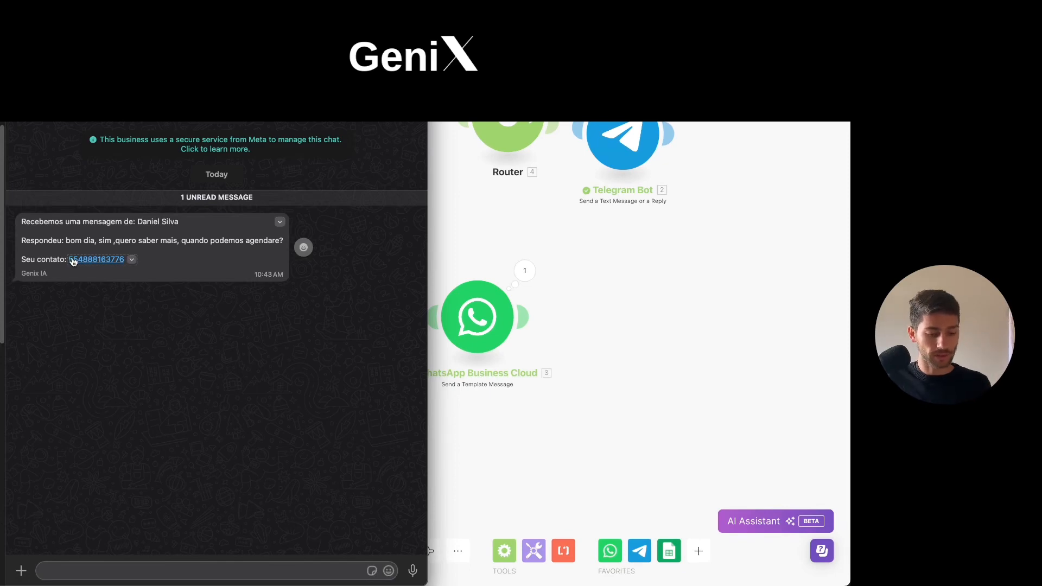
{"action": "left_click_drag", "start_coordinate": [67, 259], "coordinate": [124, 259]}
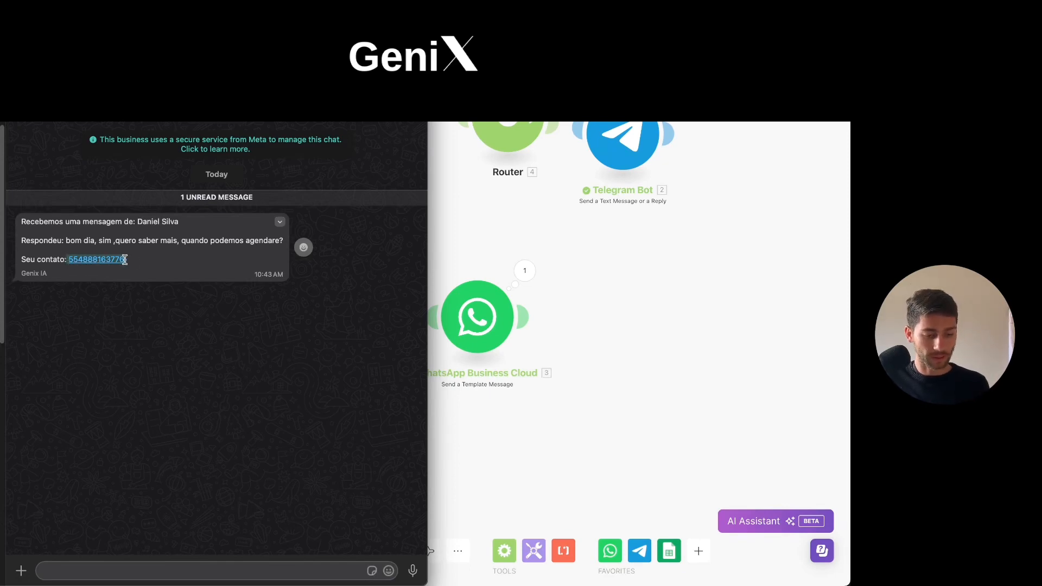
{"action": "left_click", "coordinate": [92, 259]}
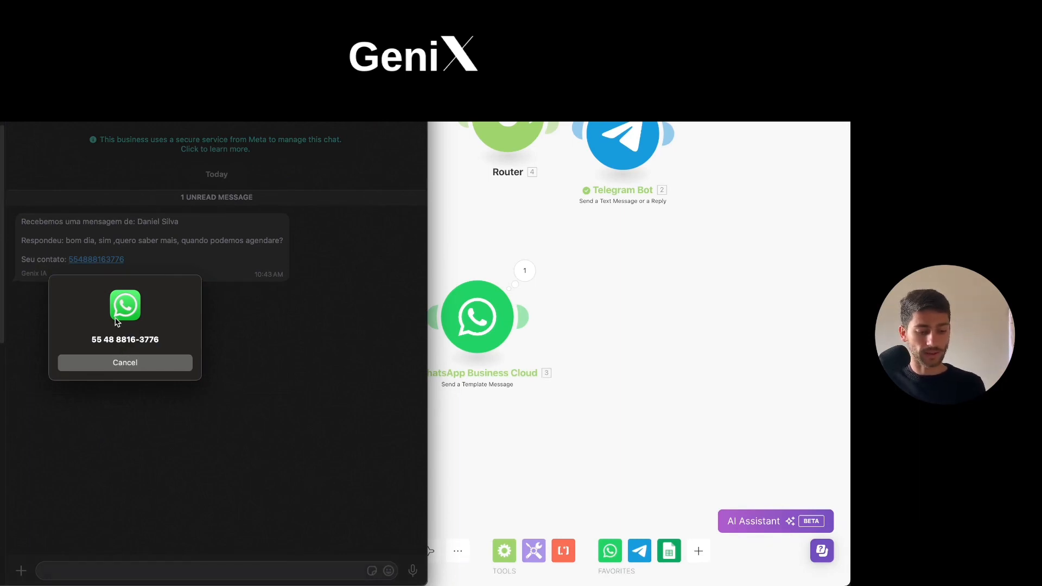
{"action": "left_click", "coordinate": [118, 362]}
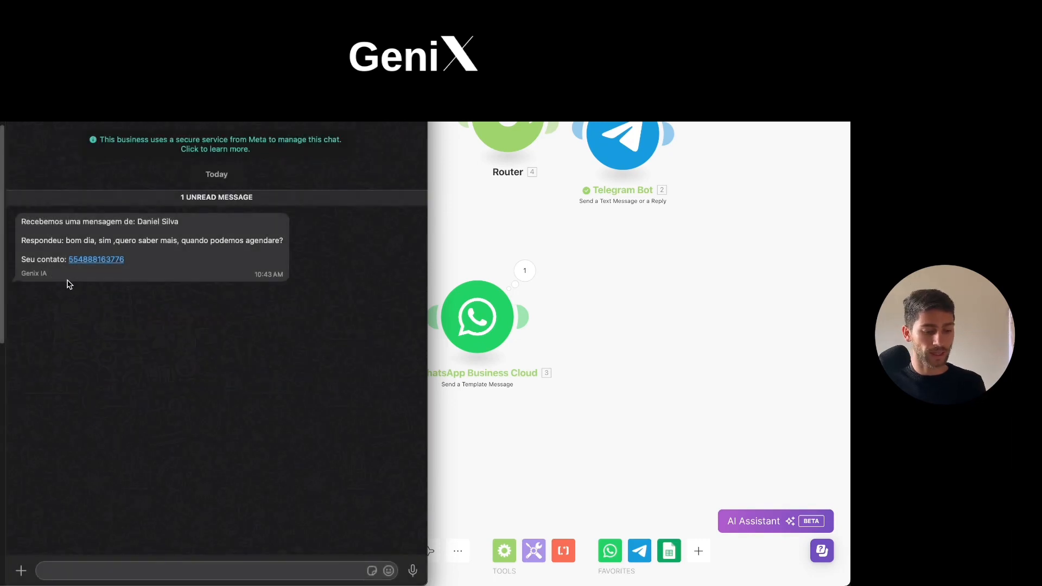
{"action": "left_click_drag", "start_coordinate": [65, 261], "coordinate": [128, 261]}
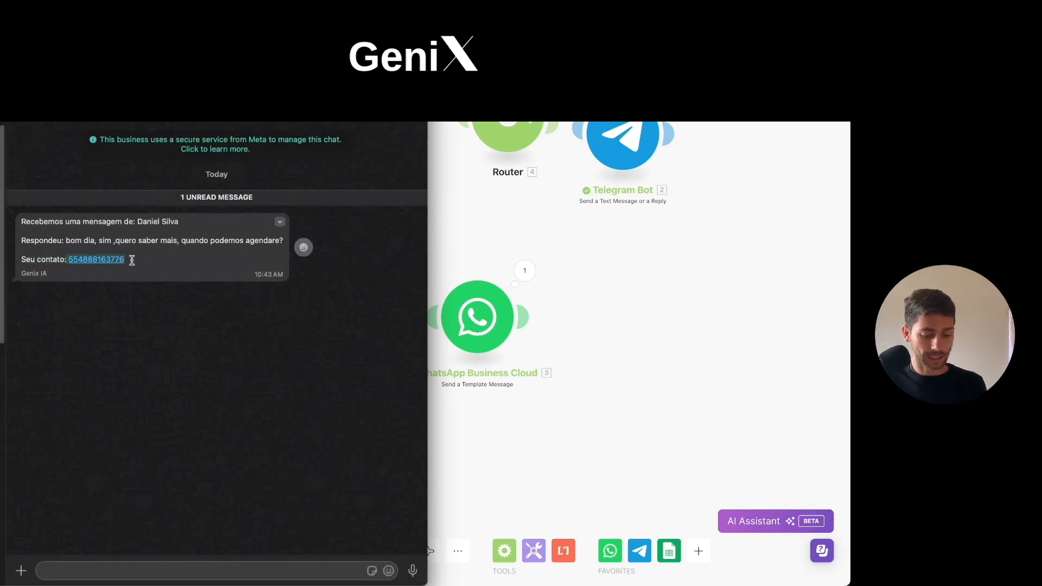
{"action": "left_click", "coordinate": [92, 261]}
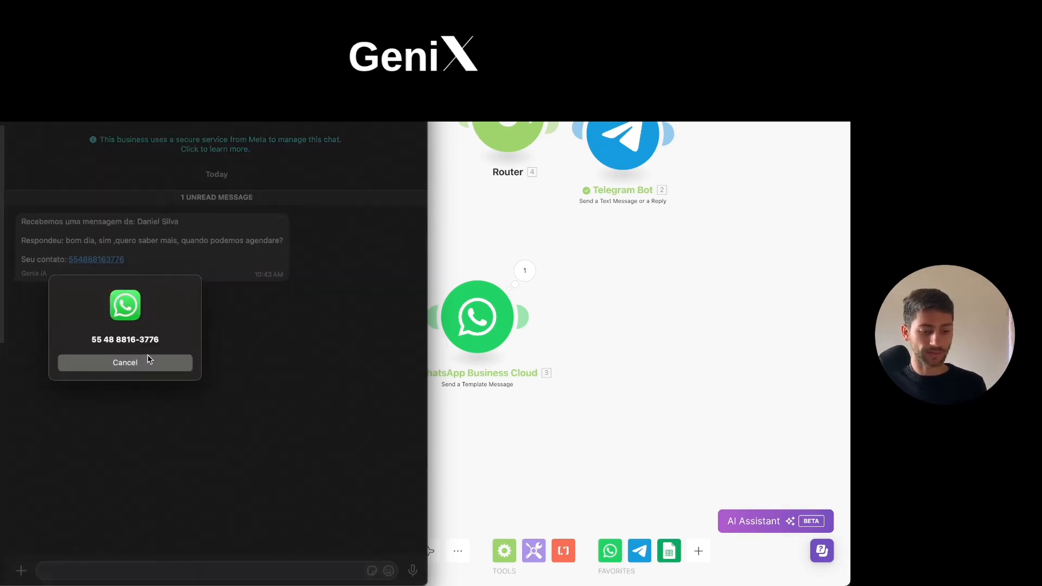
{"action": "left_click", "coordinate": [146, 362]}
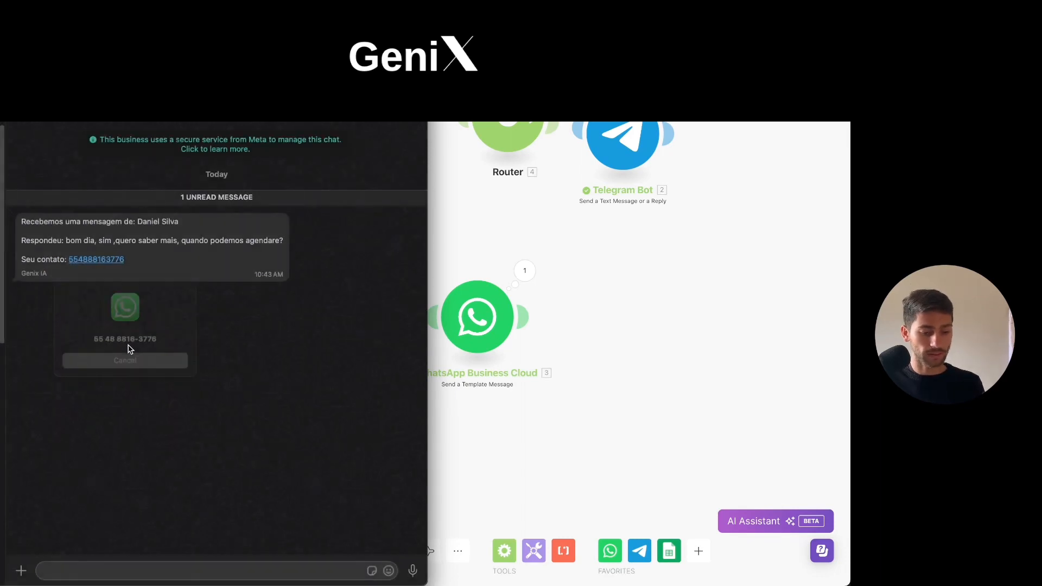
{"action": "left_click", "coordinate": [112, 571]}
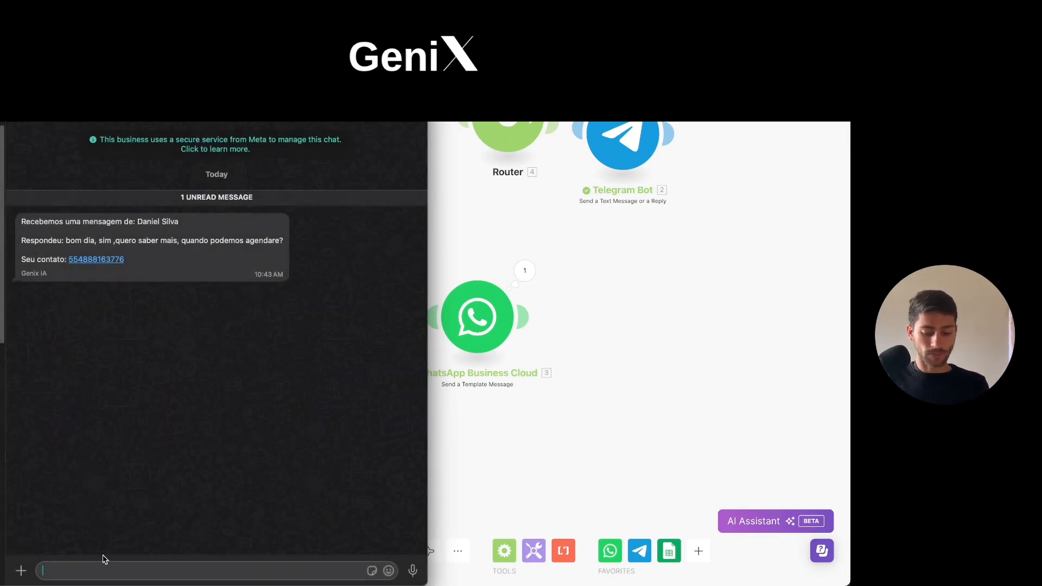
{"action": "type", "text": "obo"}
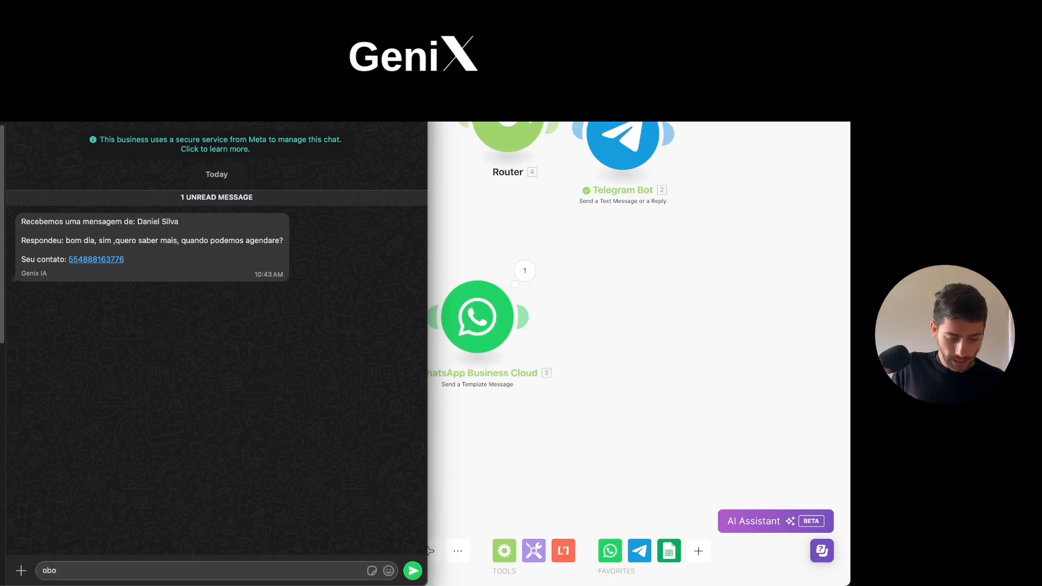
{"action": "key", "text": "BackSpace"}
{"action": "key", "text": "BackSpace"}
{"action": "key", "text": "BackSpace"}
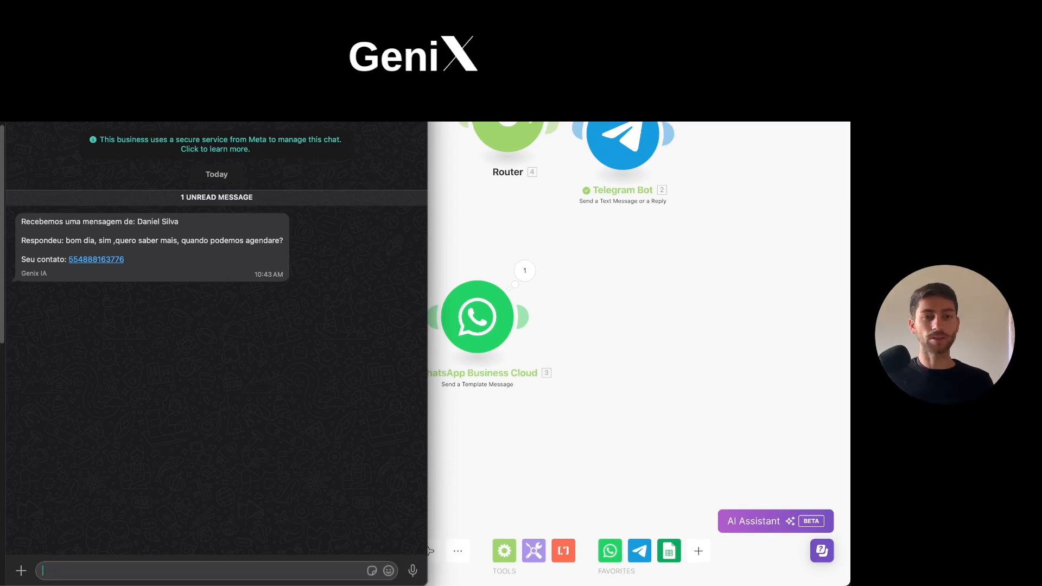